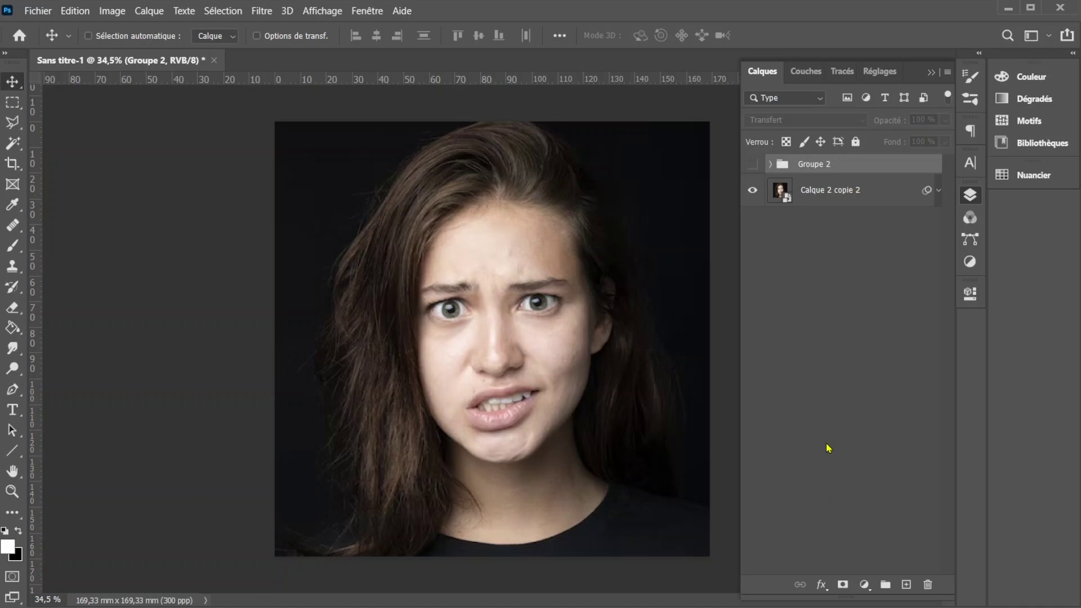
Show the Groupe 2 layer group to view the finished effect on the woman's portrait.
left_click(753, 165)
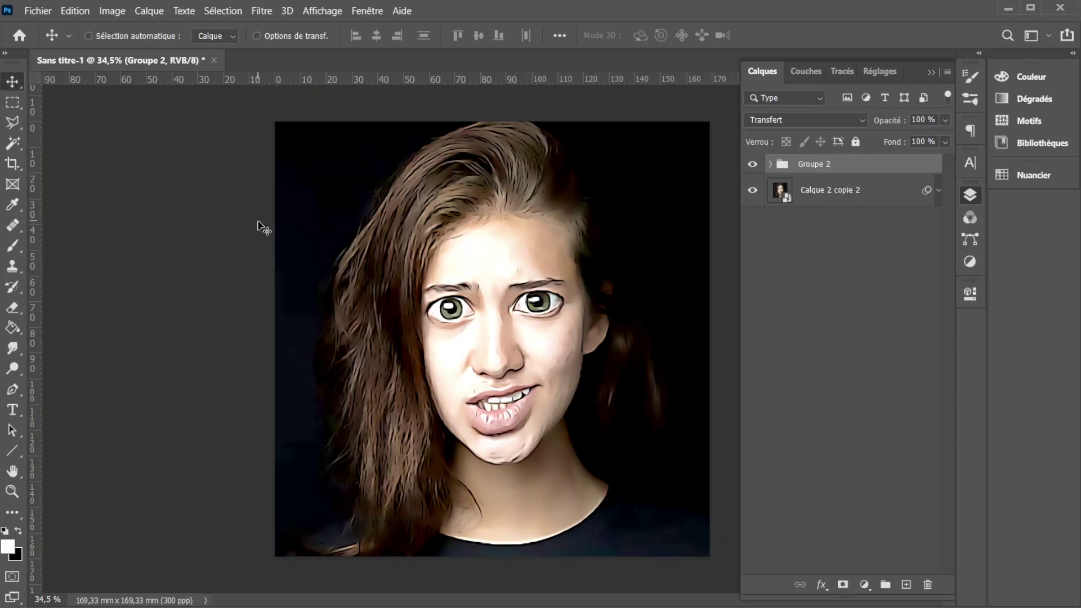
Create a new 2000 x 2000 pixel document and close the Sans titre-1 document without saving.
left_click(38, 15)
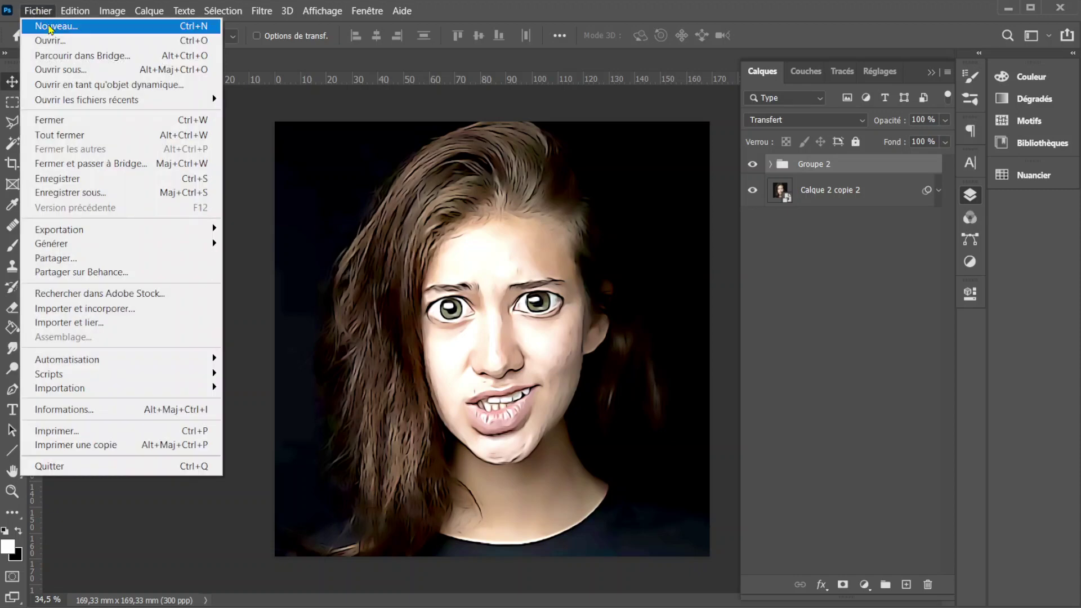
left_click(51, 29)
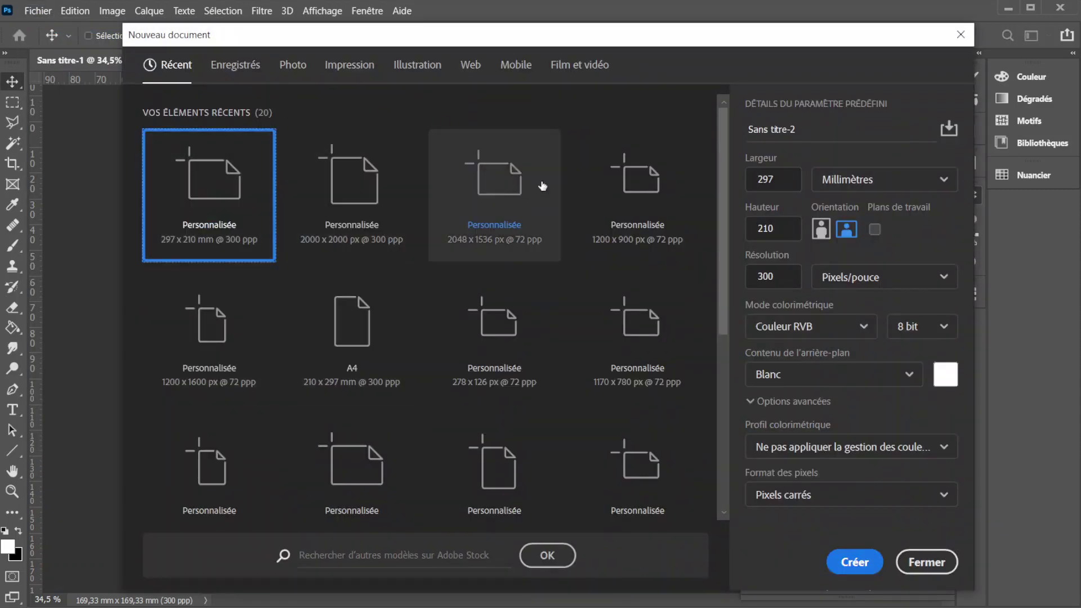
left_click(872, 180)
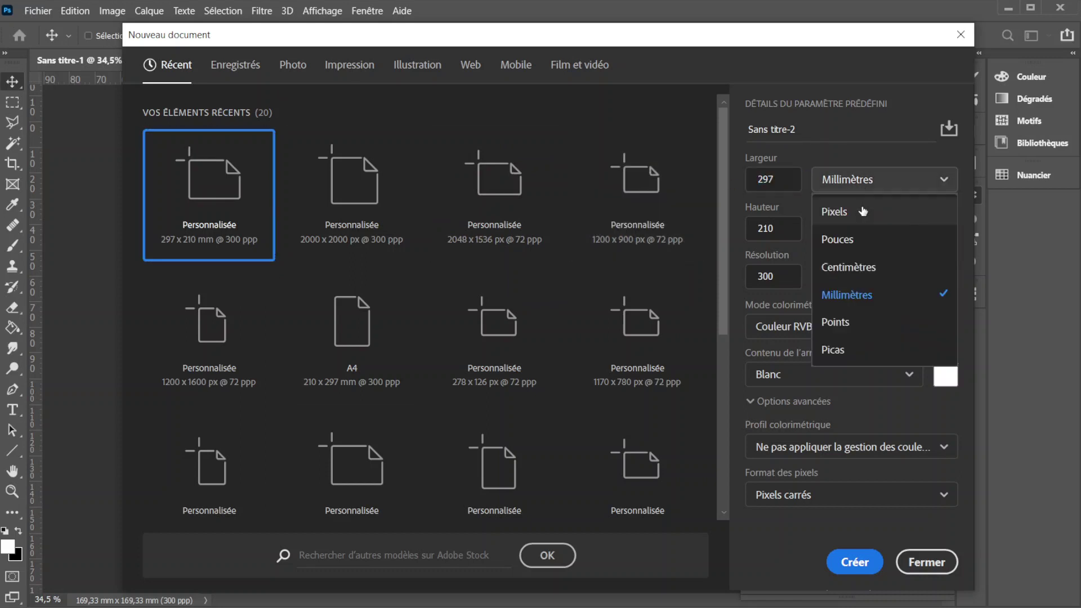
left_click(856, 212)
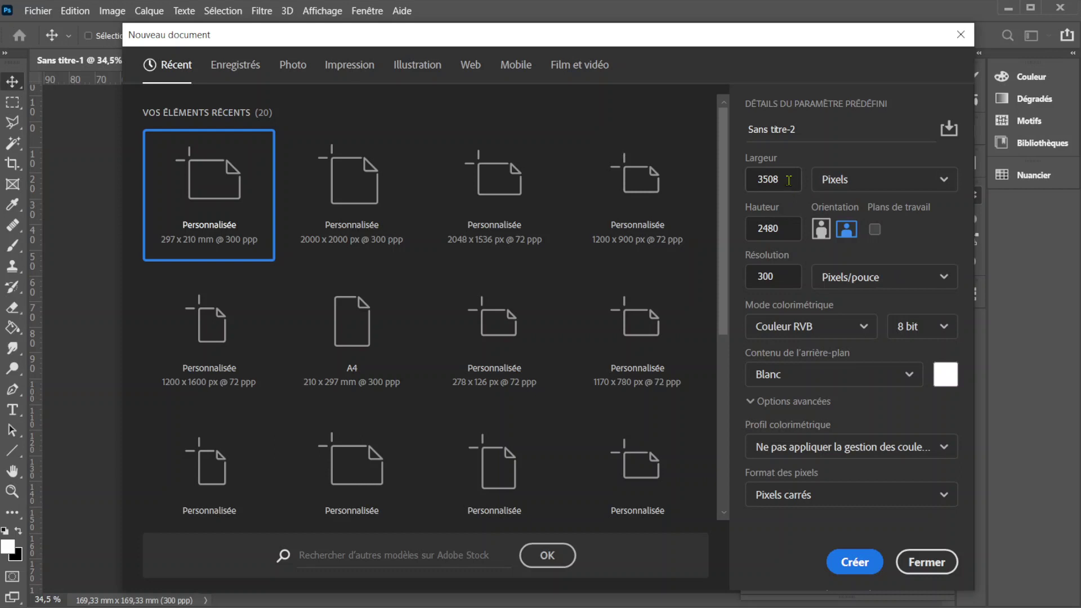
type("2000")
key("Tab")
type("2000")
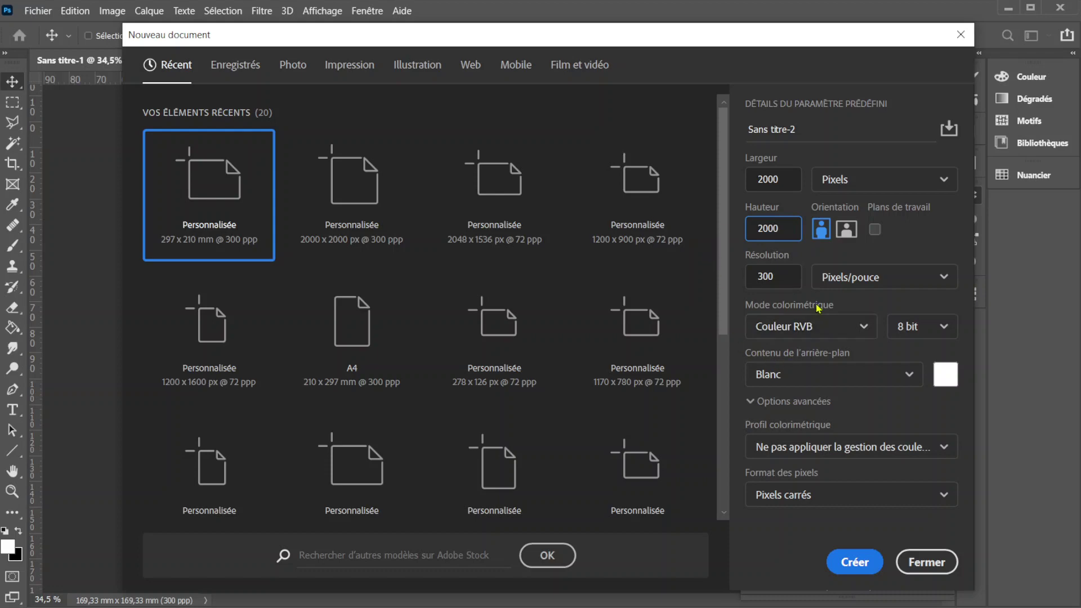
left_click(854, 563)
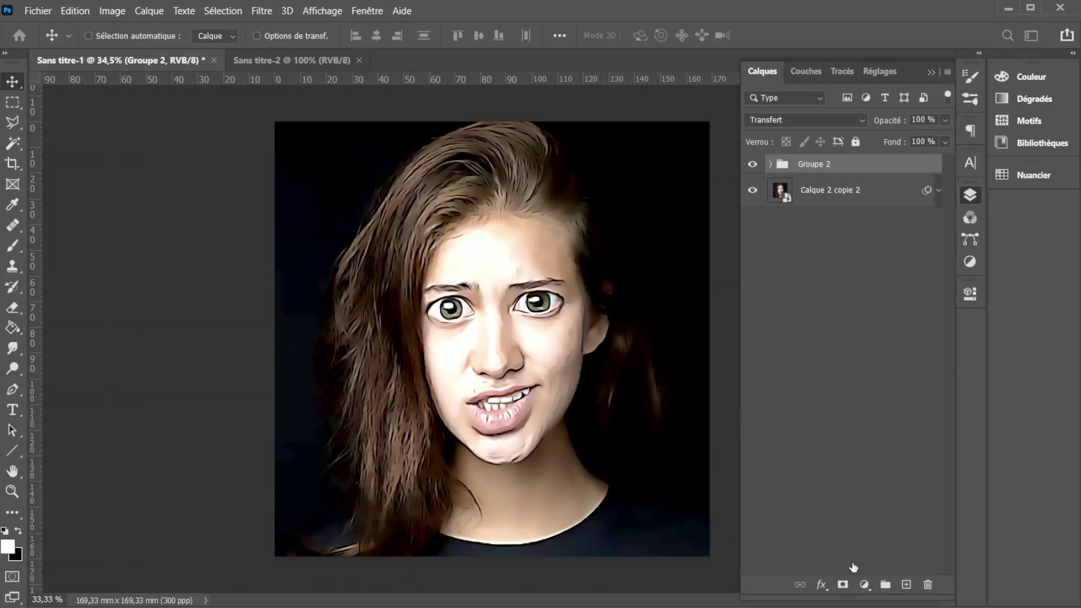
left_click(214, 60)
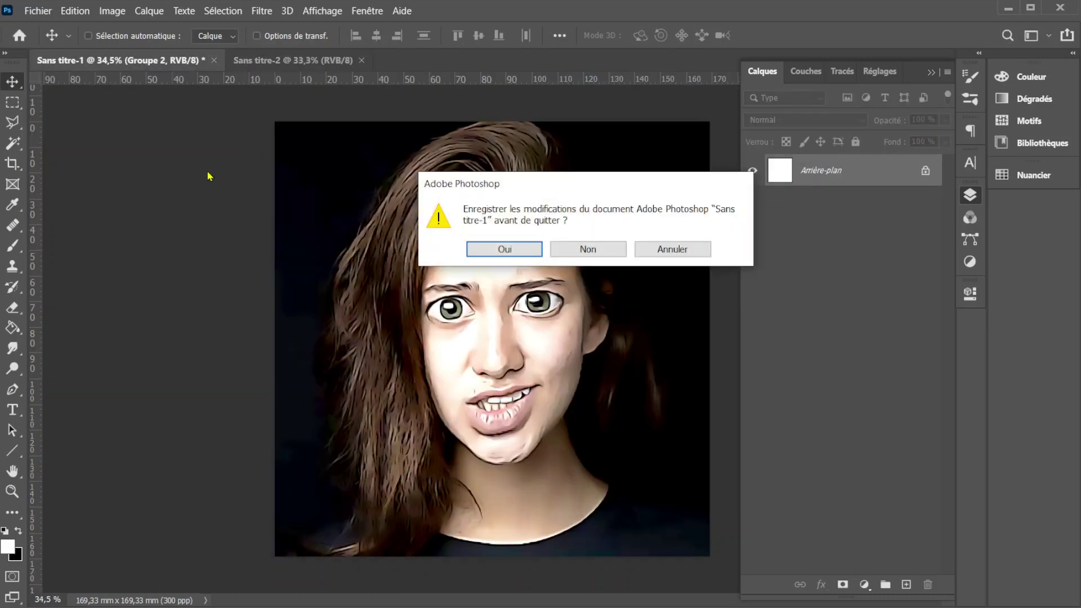
left_click(584, 251)
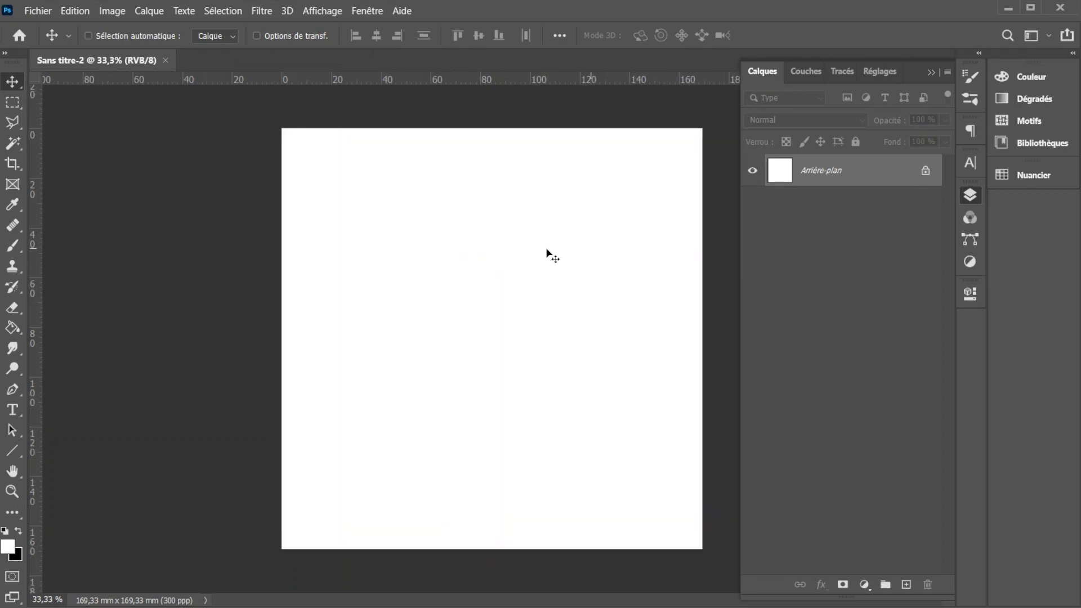
Place the Unsplash portrait of the man in the grey shirt from the Téléchargements folder as an embedded image.
left_click(41, 14)
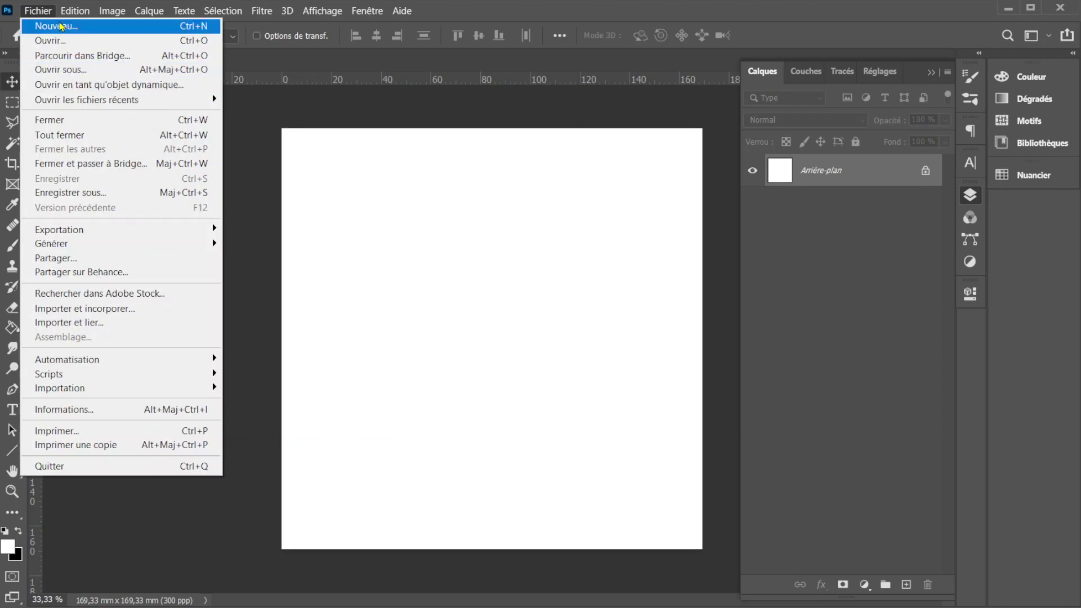
left_click(107, 309)
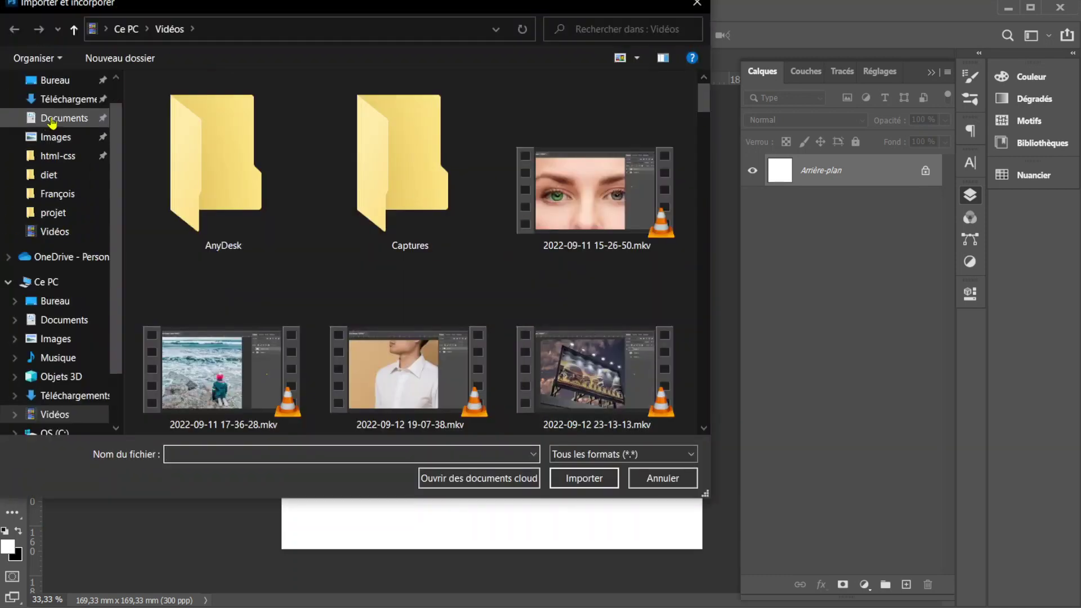
left_click(59, 117)
left_click(58, 101)
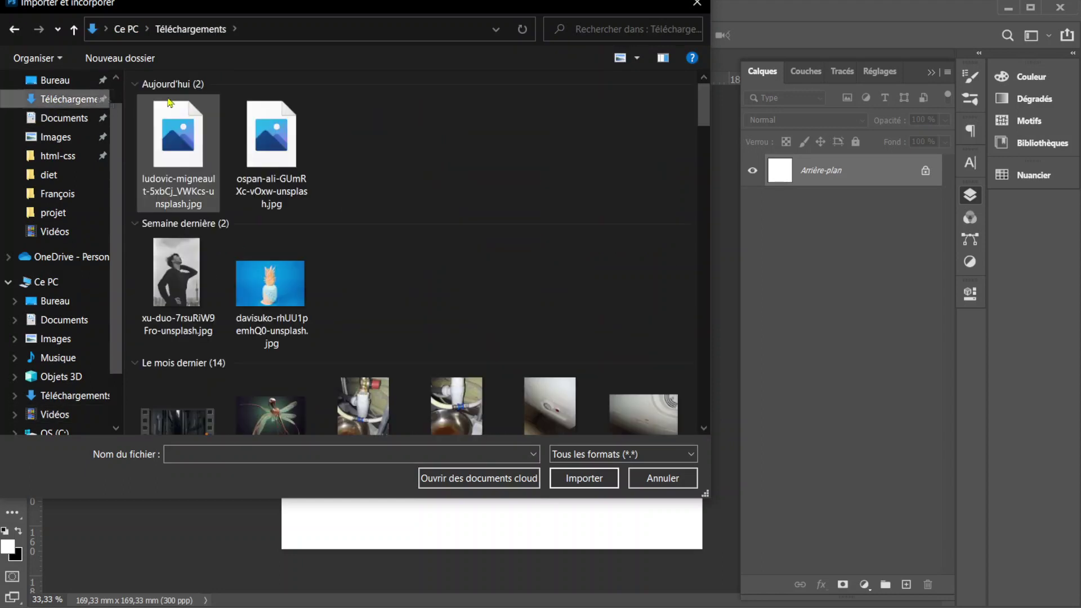
left_click(172, 122)
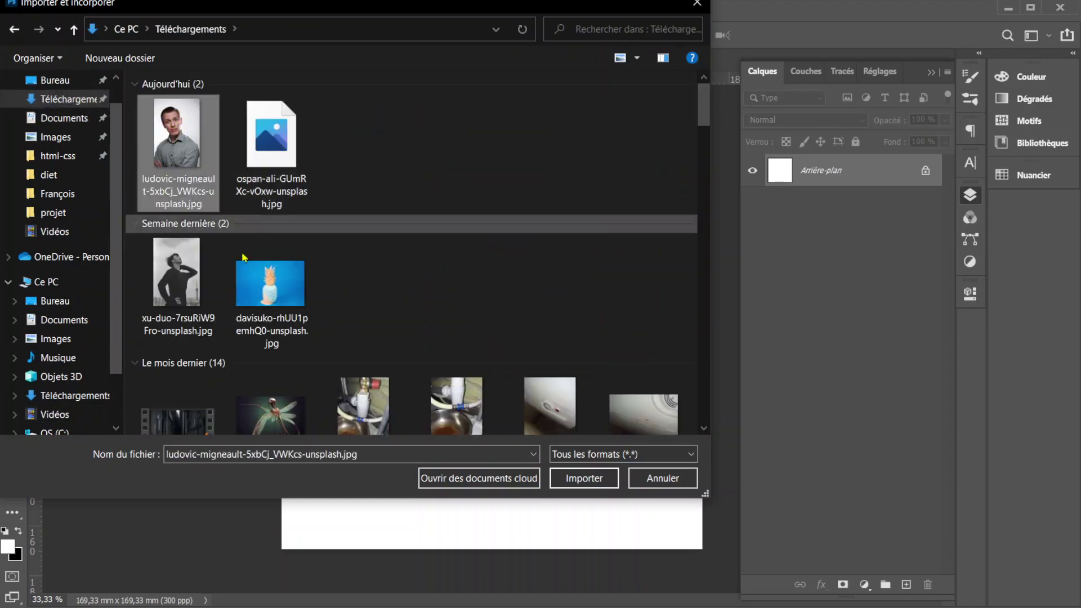
left_click(564, 483)
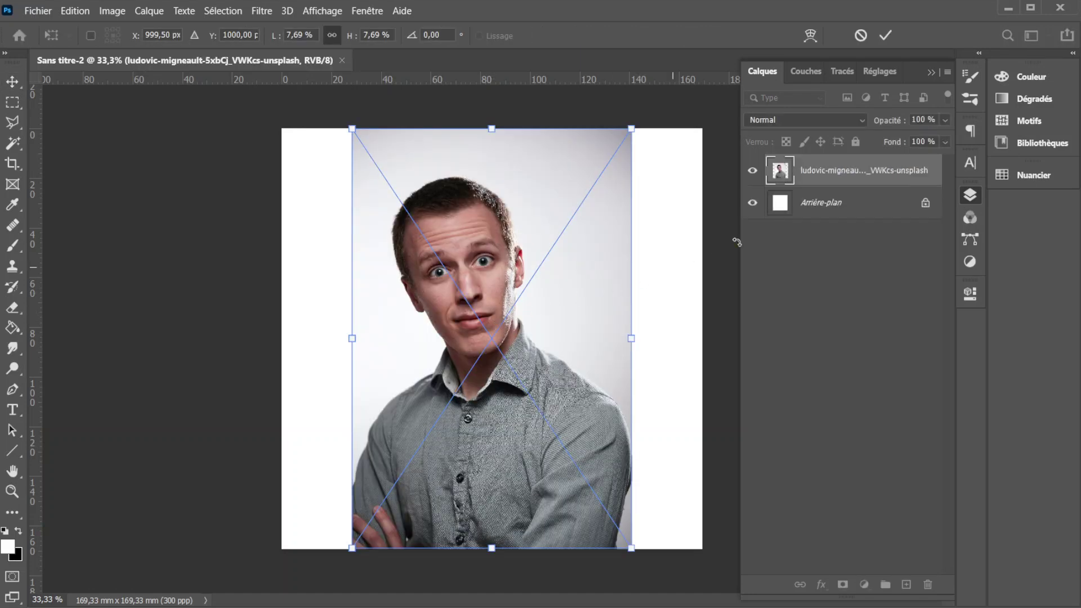
Scale the placed portrait proportionally to about 14.08% and move it down until the whole head fits inside the canvas.
scroll(641, 295, "down", 3)
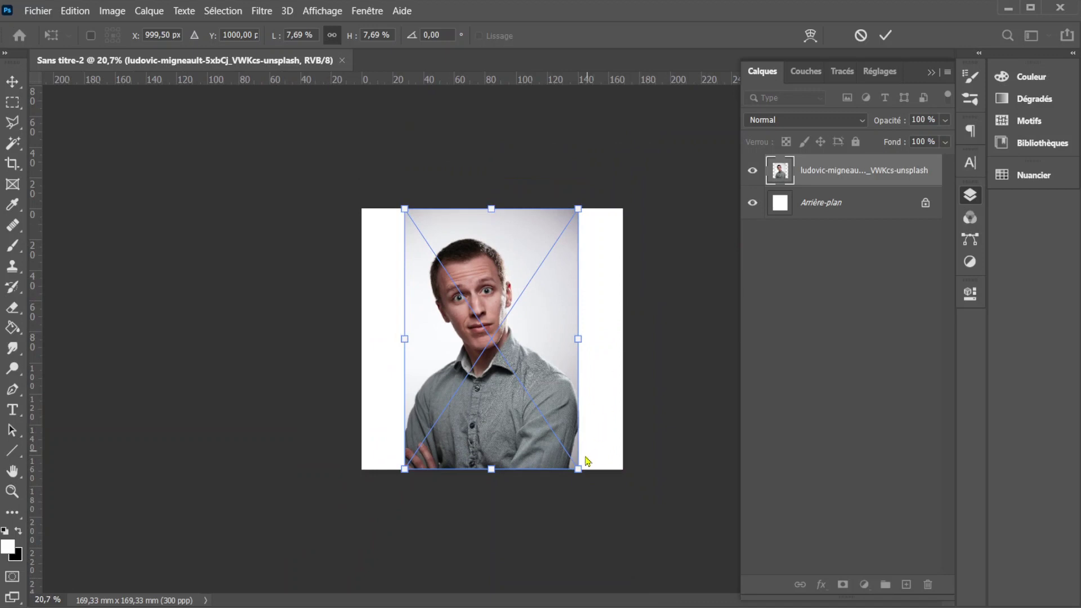
left_click_drag(578, 469, 700, 544)
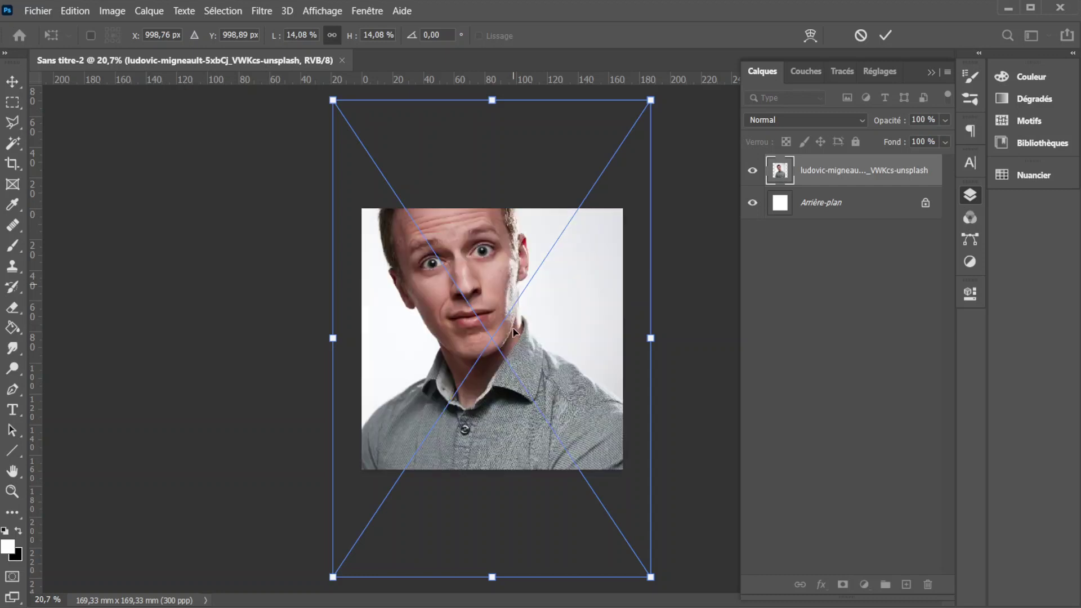
left_click_drag(514, 335, 512, 310)
key("Return")
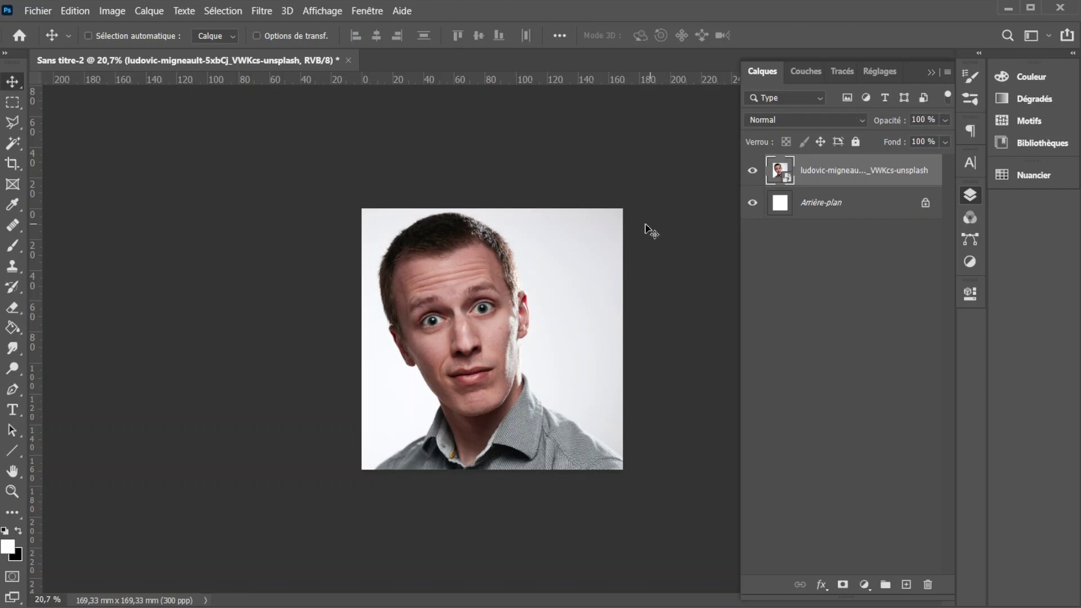
Check how far the portrait layer's transform bounds extend beyond the canvas.
key("ctrl")
key("ctrl+t")
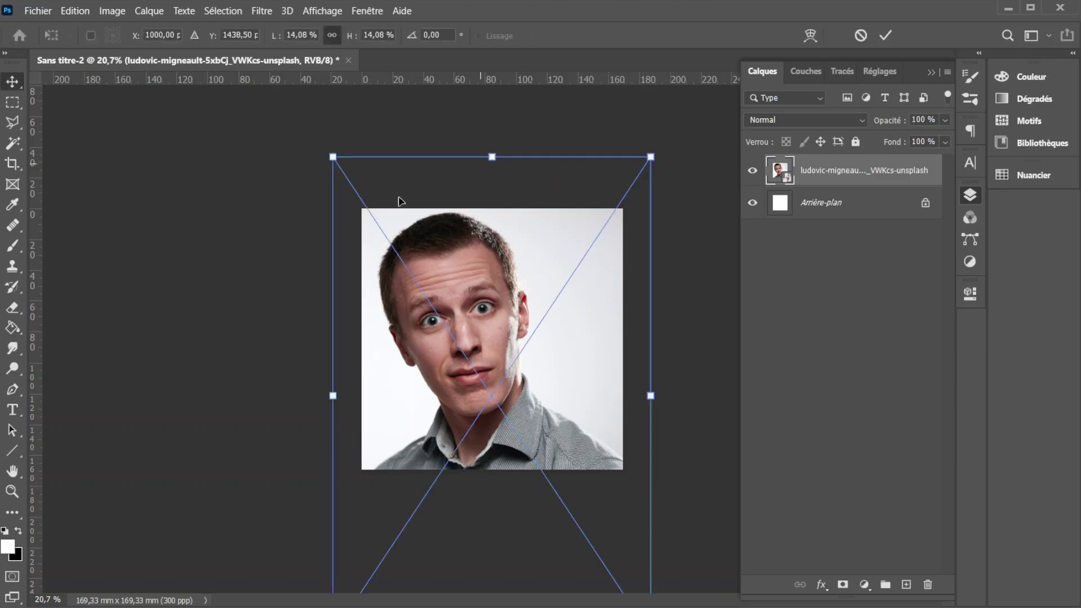
key("Return")
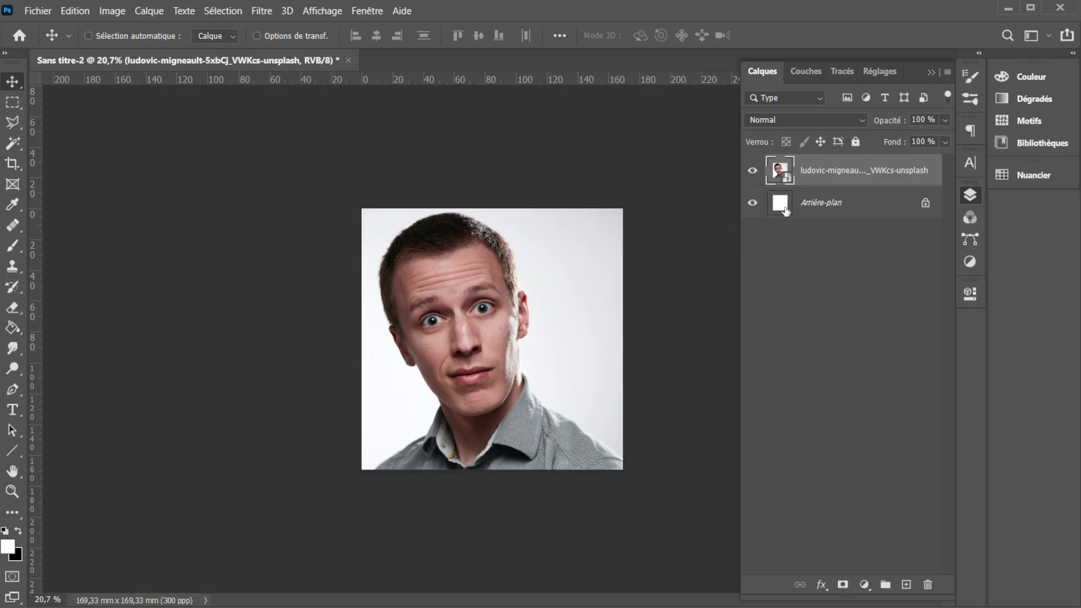
Convert the background to a regular layer and use its outline to copy the portrait's canvas area to a new layer.
double_click(856, 204)
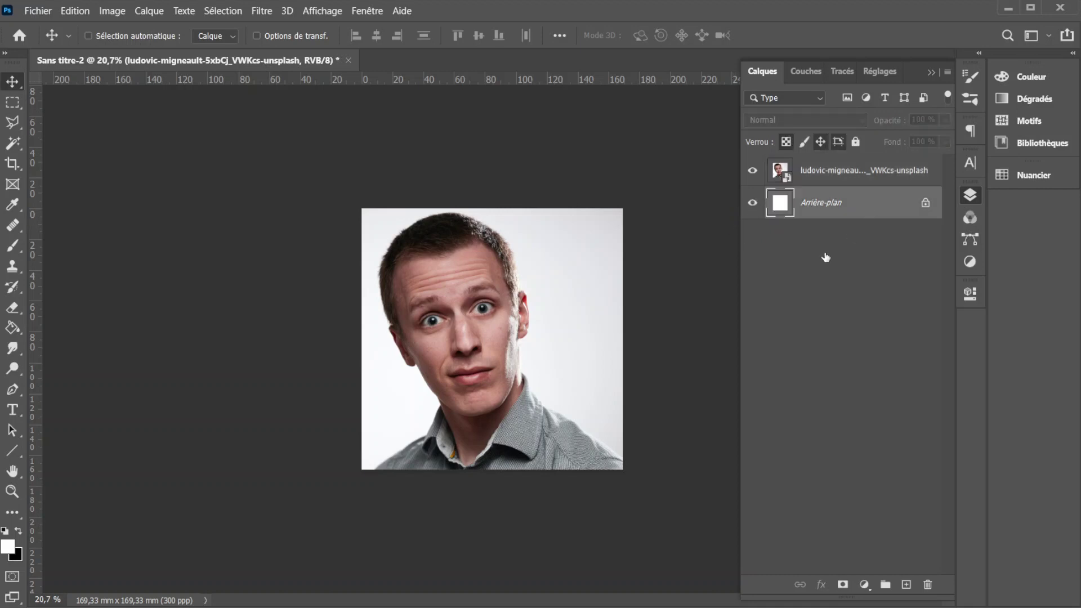
left_click(666, 164)
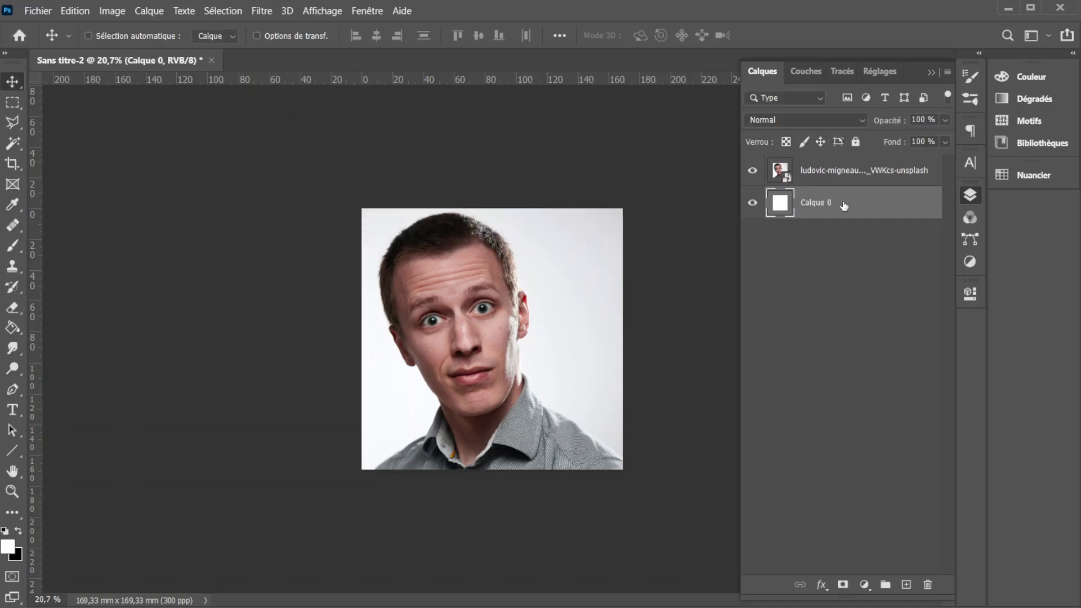
left_click(780, 206, "ctrl")
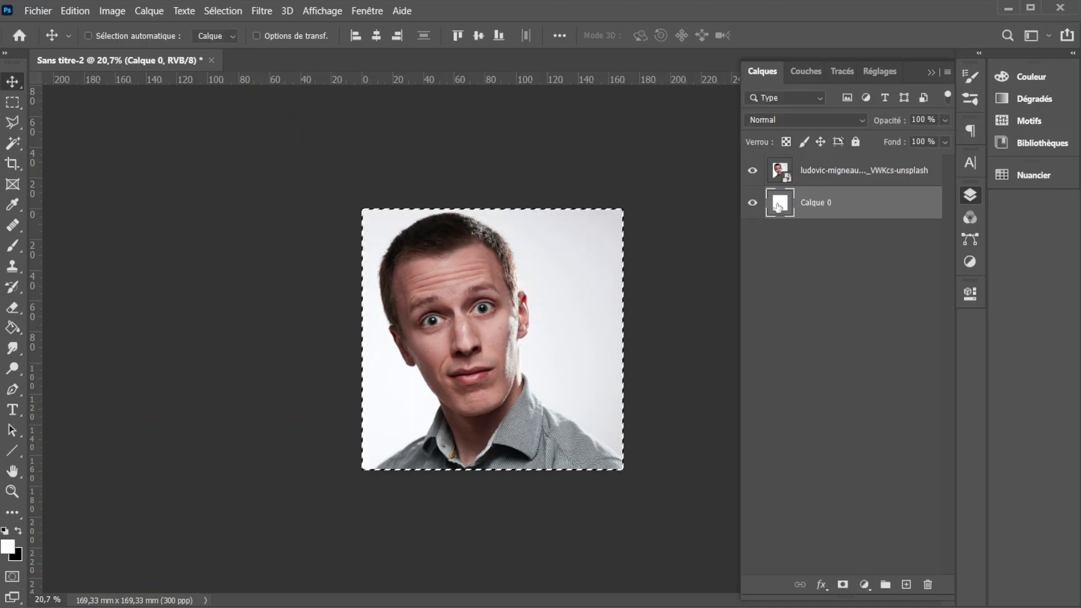
left_click(818, 174)
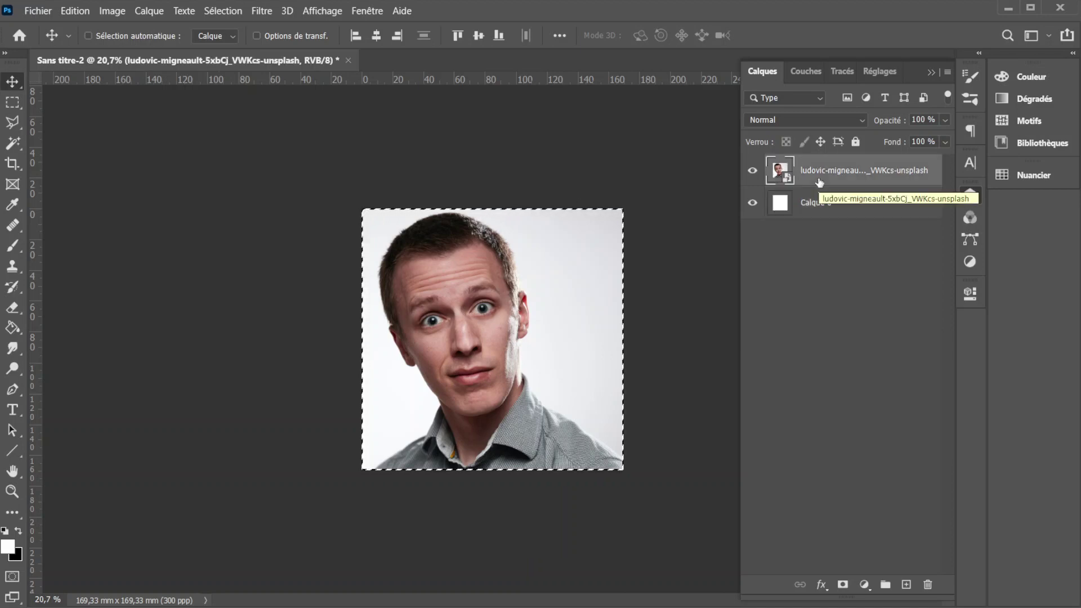
key("ctrl+j")
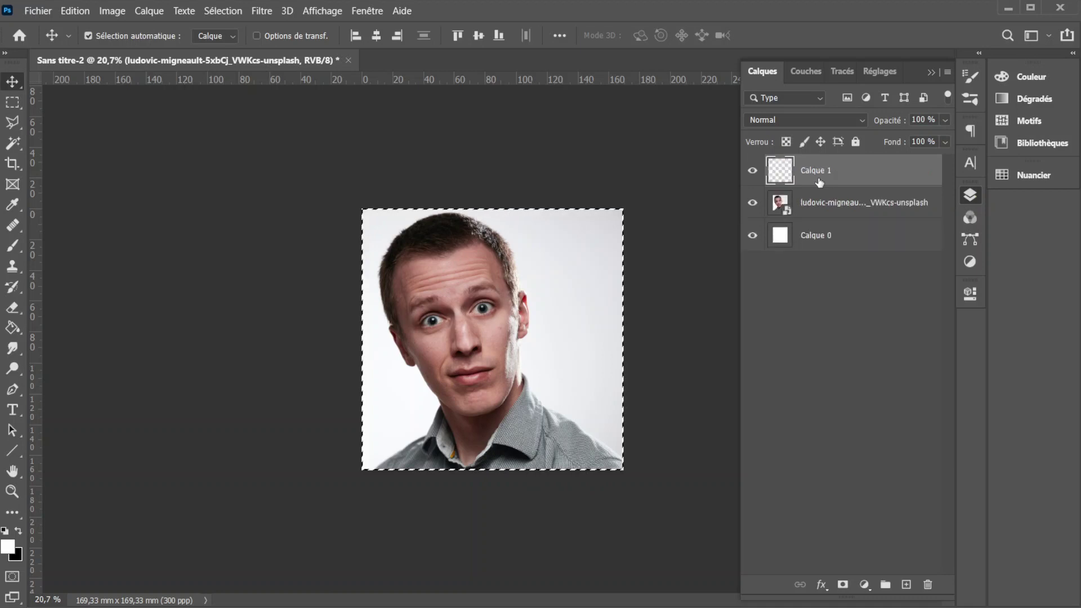
Check the transform bounds of the new Calque 1 layer against the canvas.
left_click(780, 202)
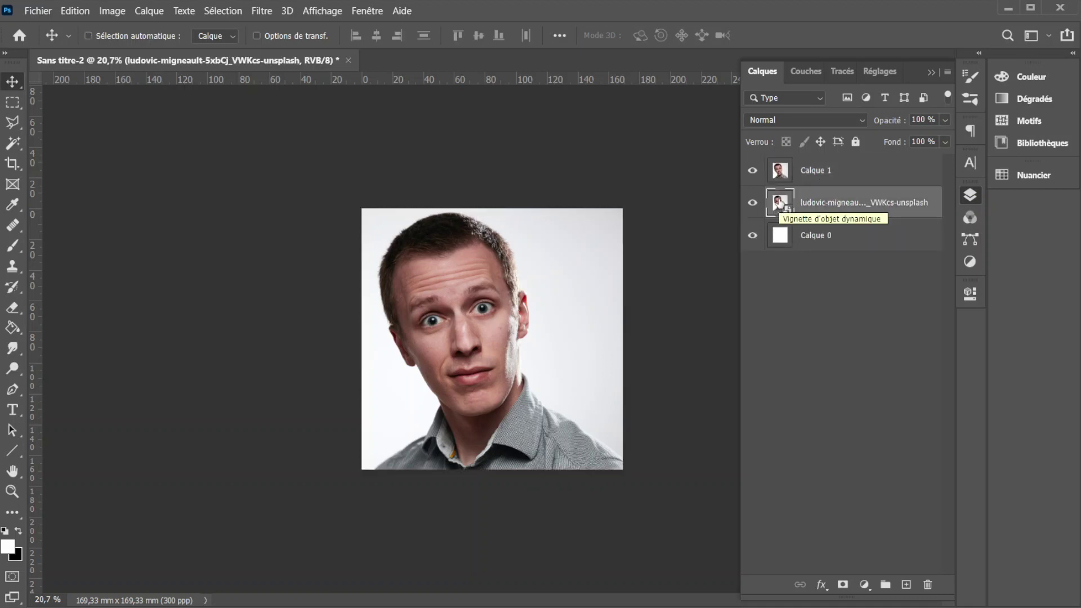
left_click(780, 171)
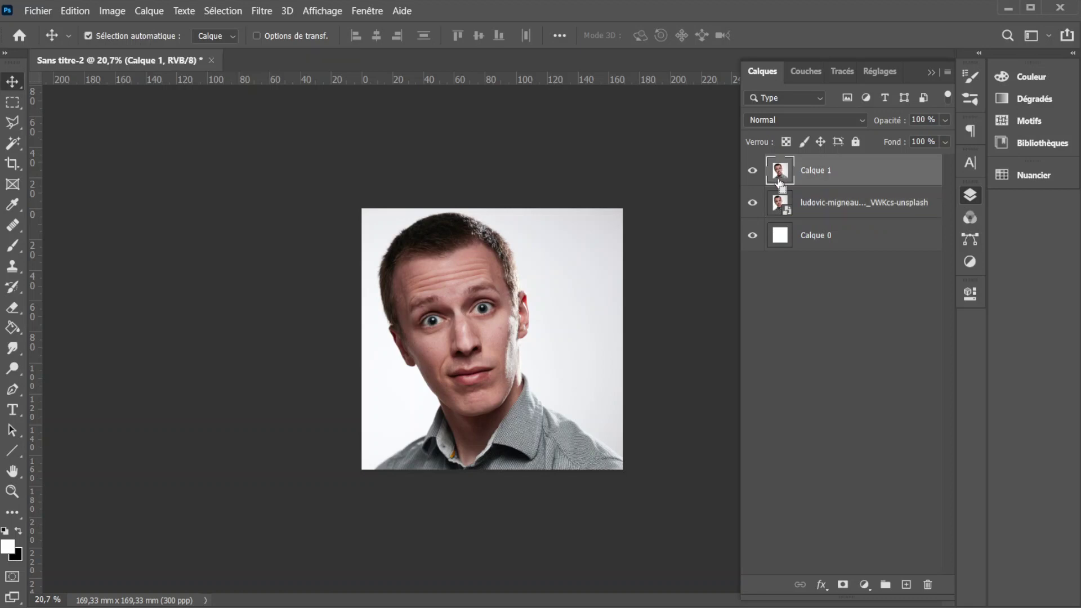
key("ctrl+t")
key("Return")
Delete the original portrait layer and Calque 0, and convert Calque 1 to a smart object.
left_click(809, 210)
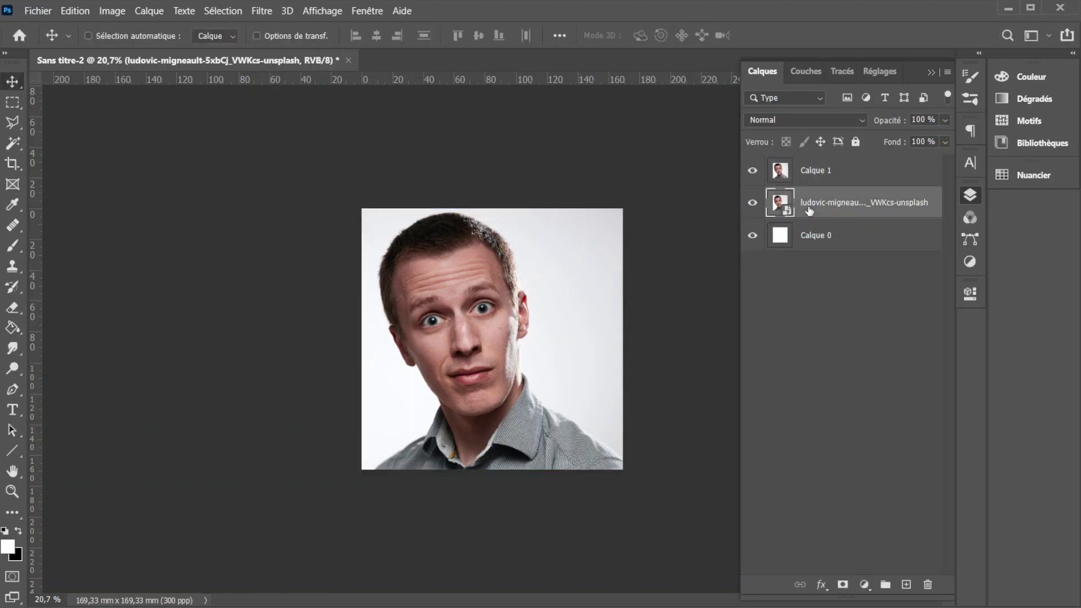
left_click(809, 235, "shift")
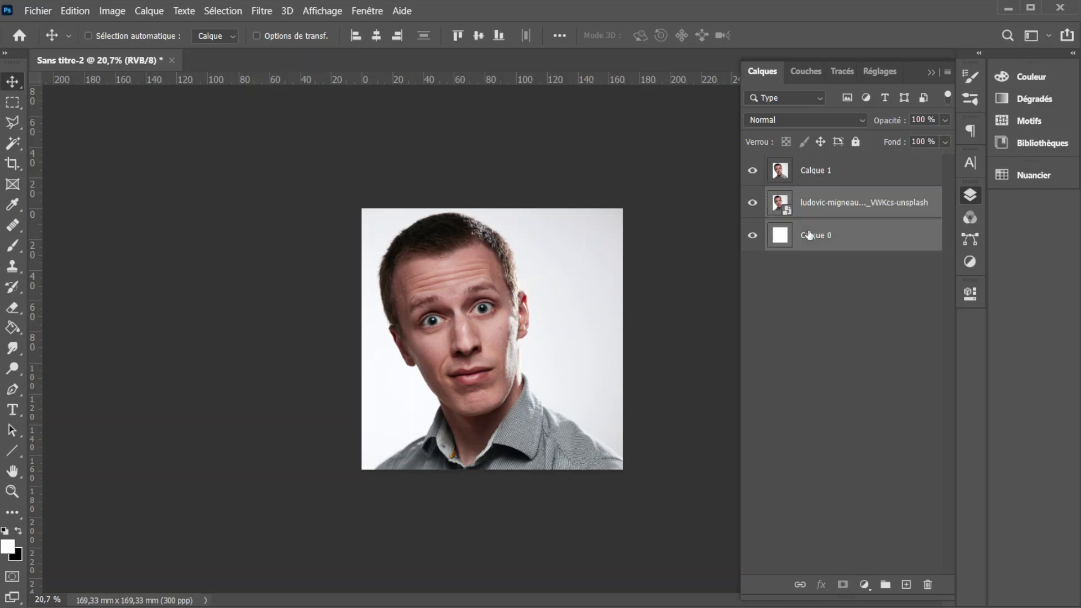
key("Delete")
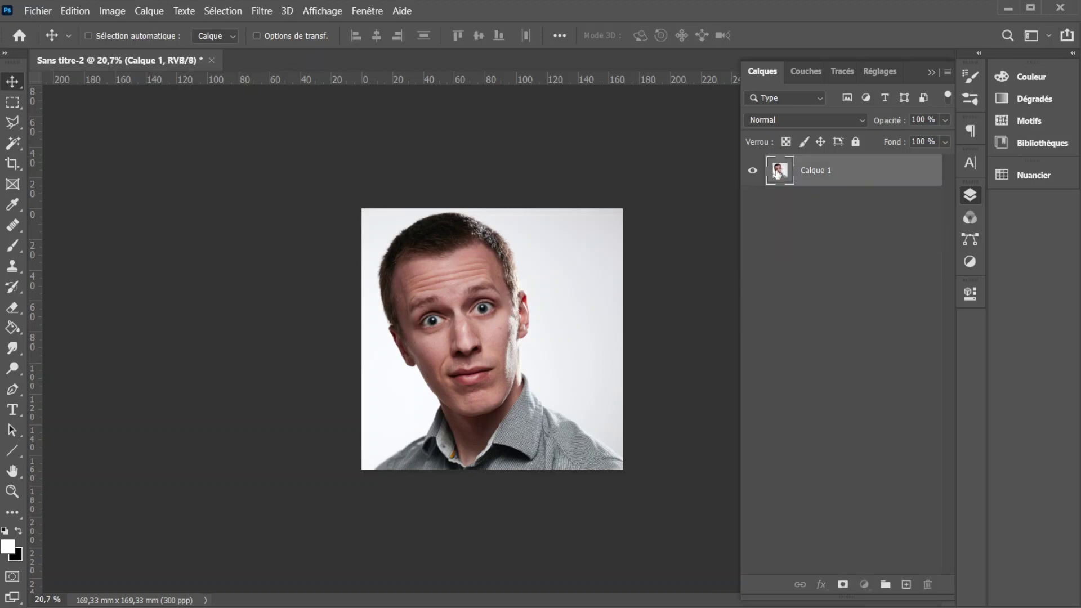
right_click(850, 178)
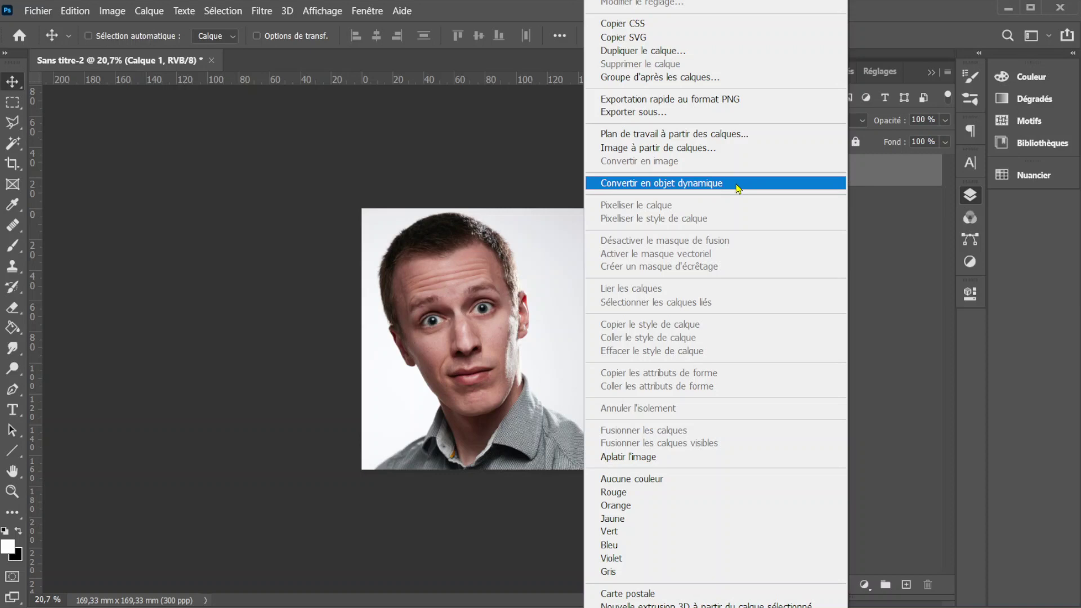
left_click(738, 189)
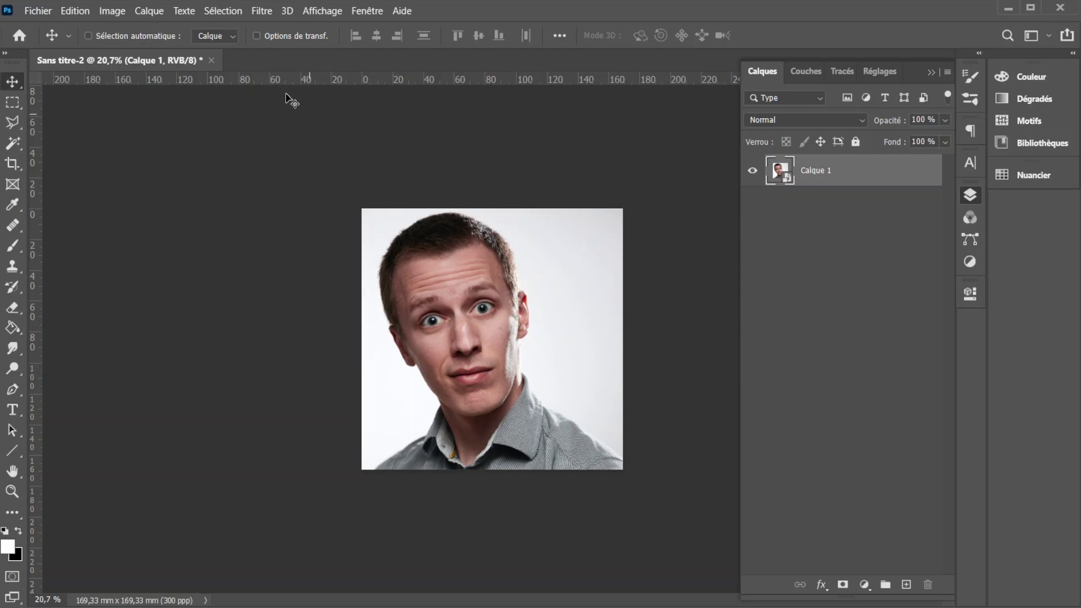
Open the Liquify filter on Calque 1 and set the left and right eye sizes to 100 and 75, eye heights to 91 and 100.
left_click(270, 11)
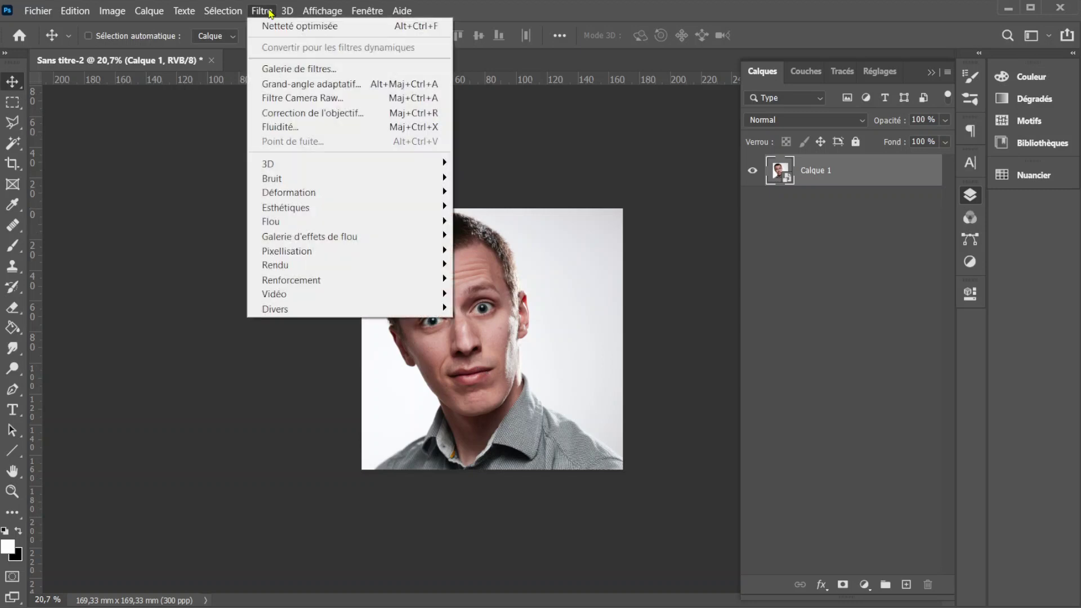
left_click(283, 128)
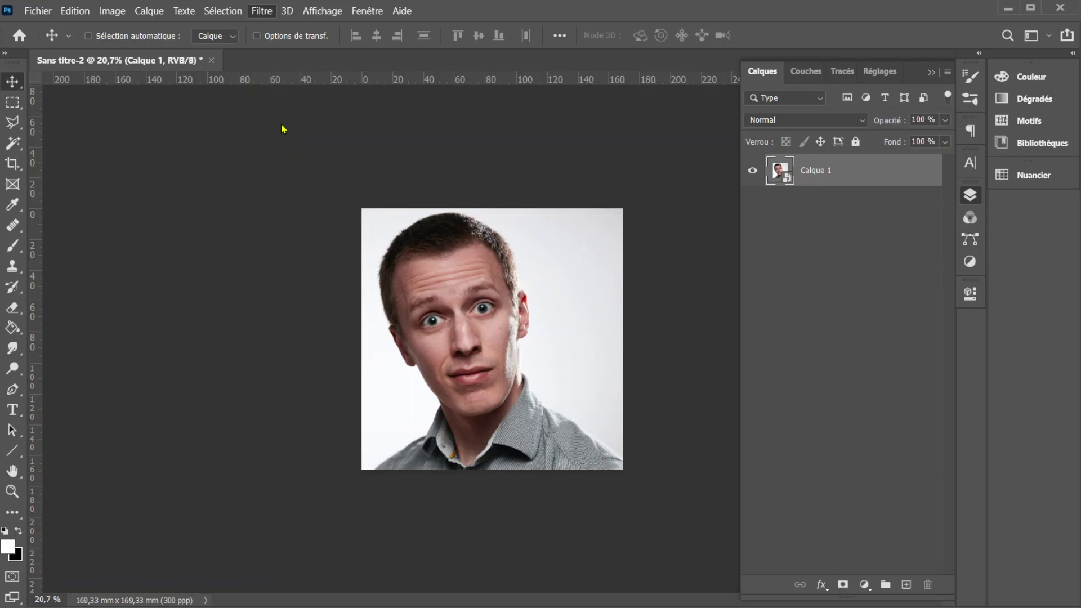
key("ctrl+shift+x")
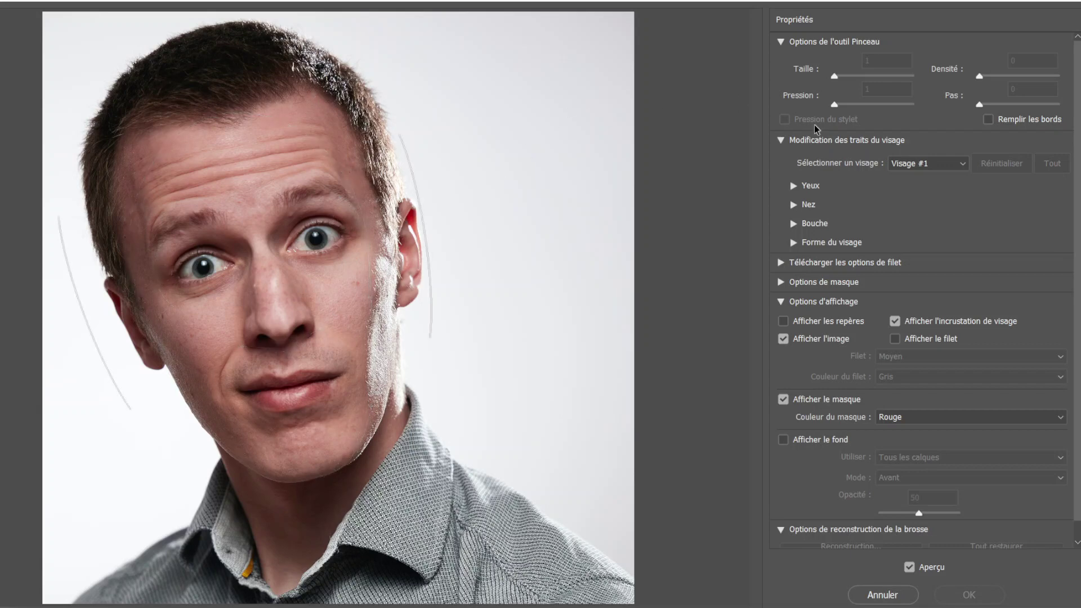
left_click(782, 42)
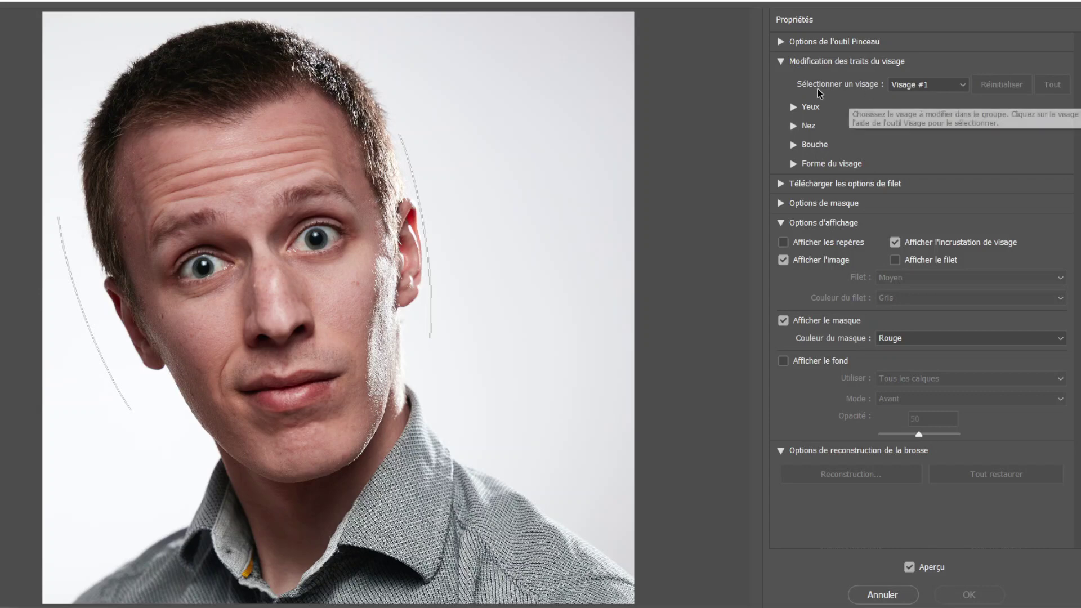
left_click(793, 107)
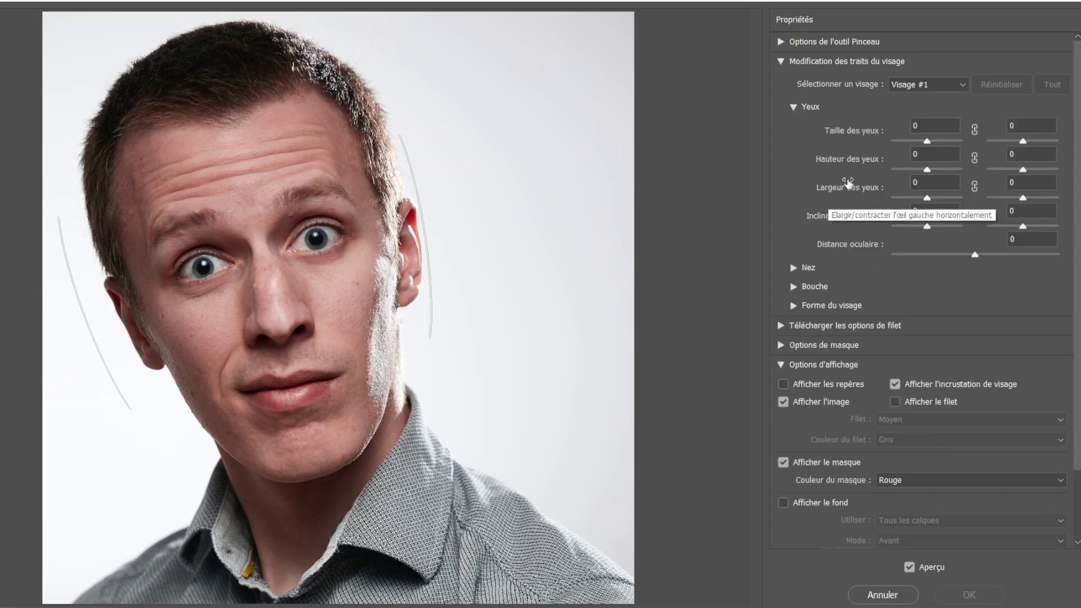
left_click_drag(928, 145, 1049, 148)
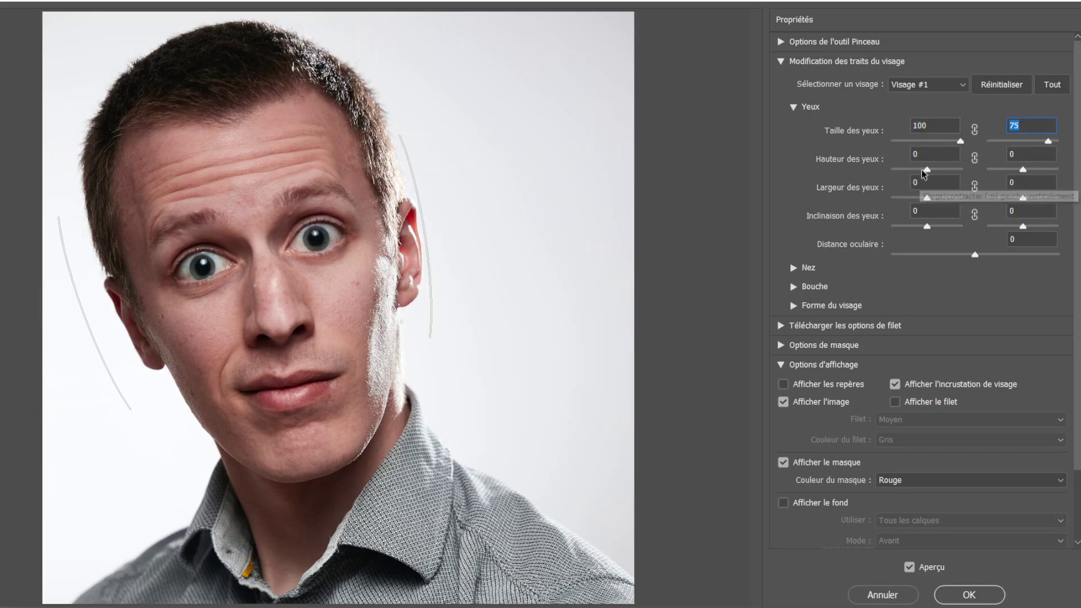
left_click_drag(927, 170, 1062, 174)
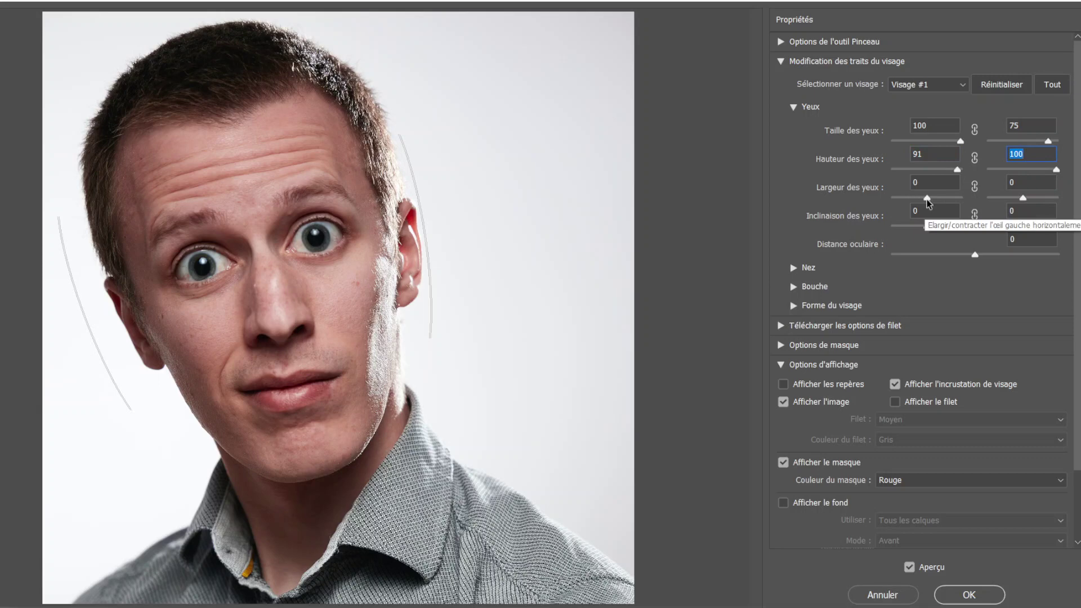
Set the left and right eye widths to 79 and 66 and both eye tilts to -100, keeping the eye distance at 0.
left_click_drag(927, 199, 953, 199)
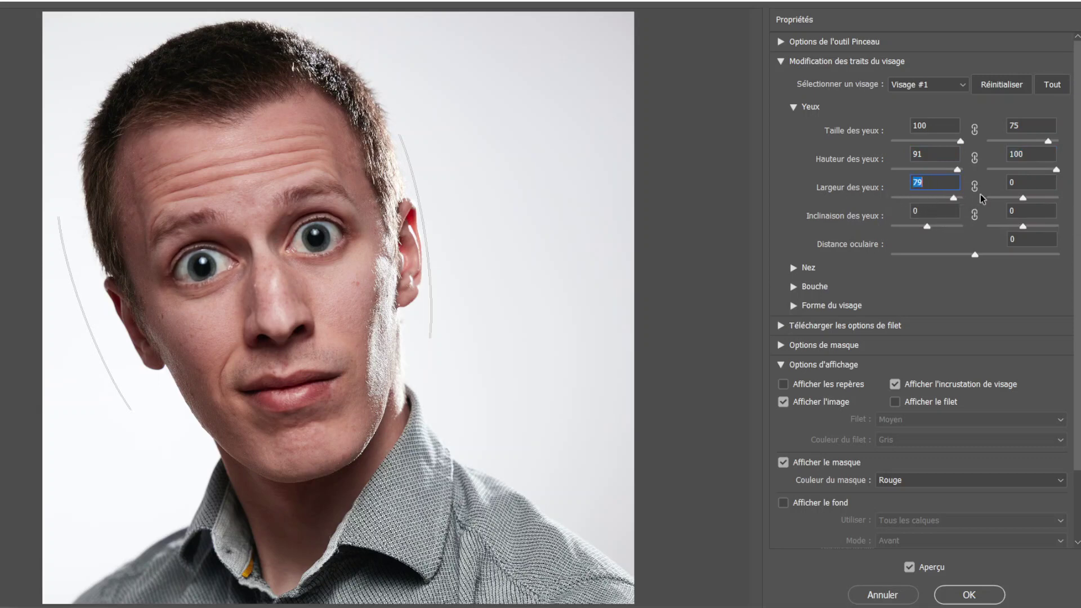
left_click_drag(1023, 199, 1045, 201)
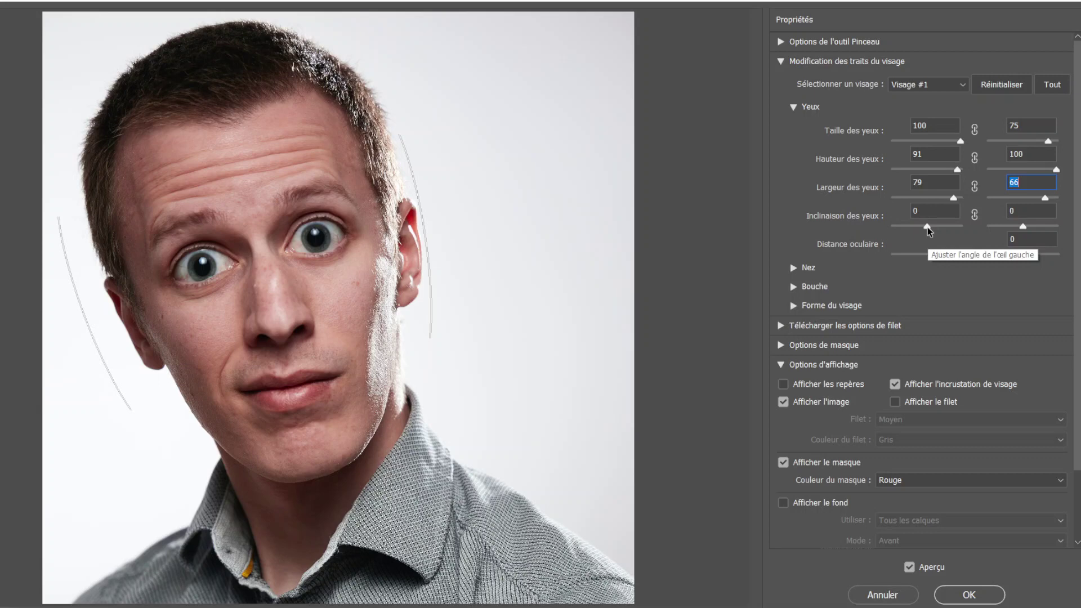
left_click_drag(927, 228, 876, 231)
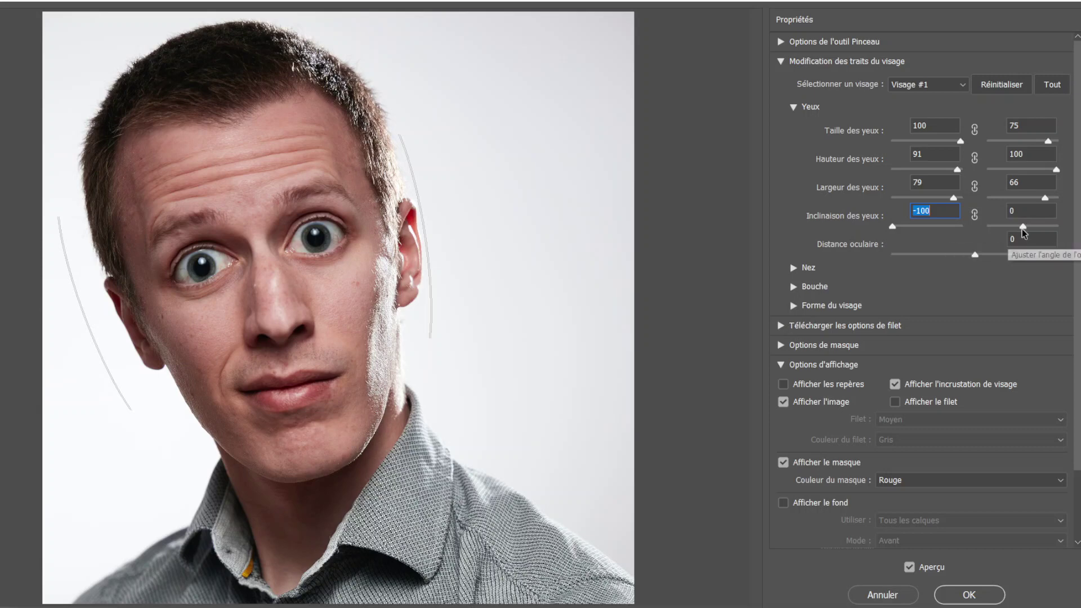
left_click_drag(1023, 233, 988, 230)
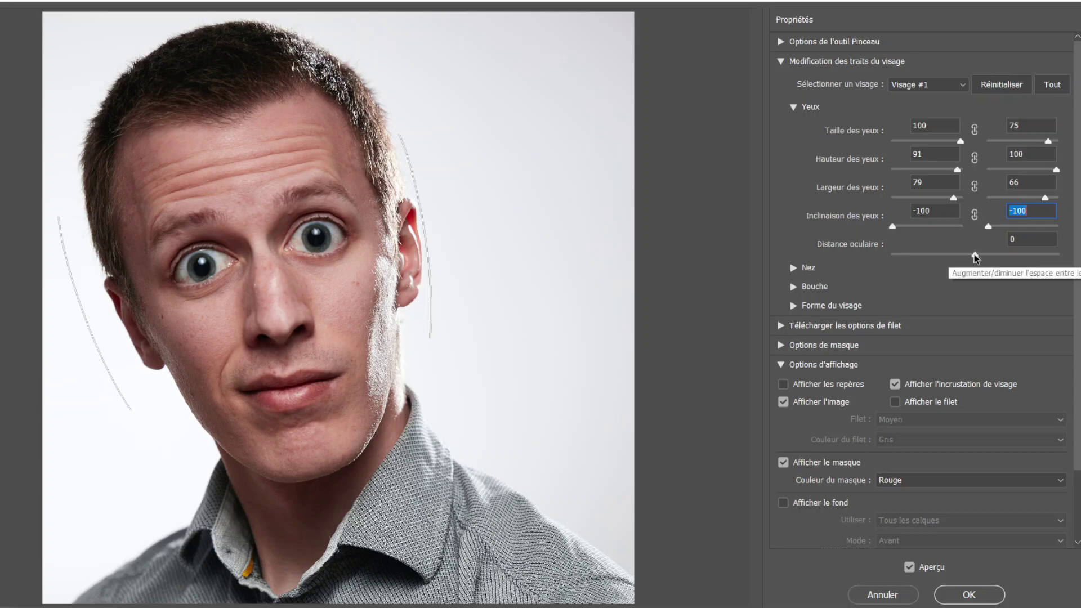
mouse_move(975, 254)
left_mouse_down()
mouse_move(926, 255)
mouse_move(1059, 250)
mouse_move(980, 253)
left_mouse_up()
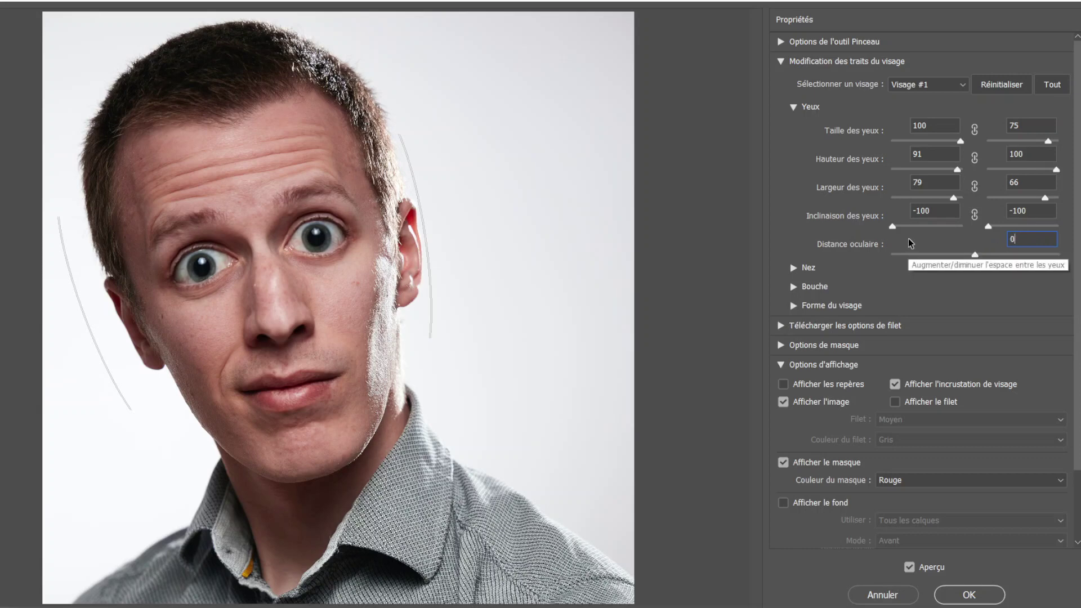
left_click(794, 106)
Set the nose height to -46 and widen the nose.
left_click(796, 128)
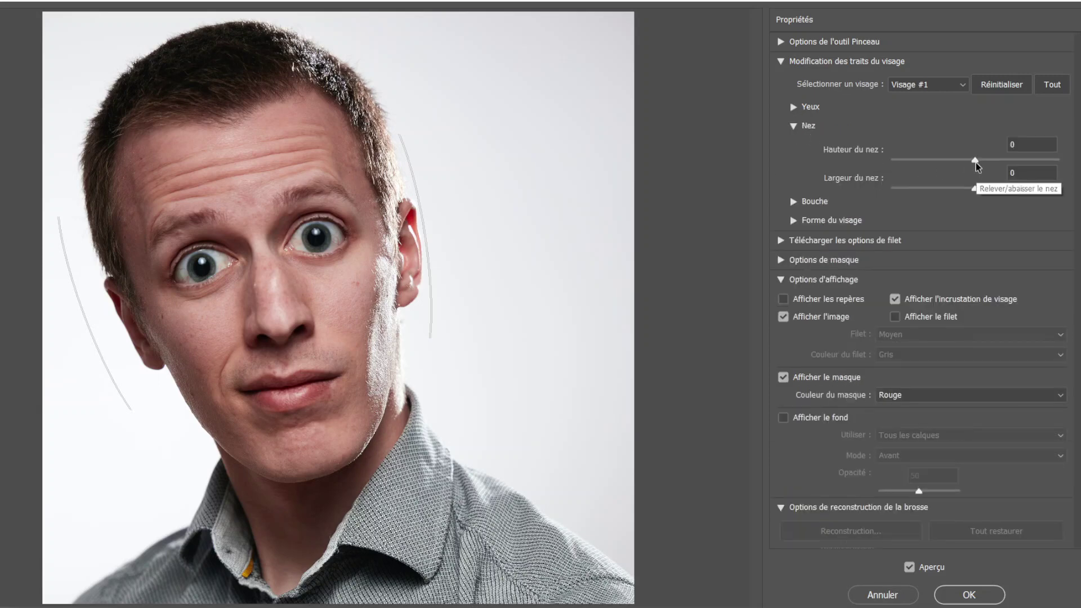
left_click_drag(975, 159, 942, 160)
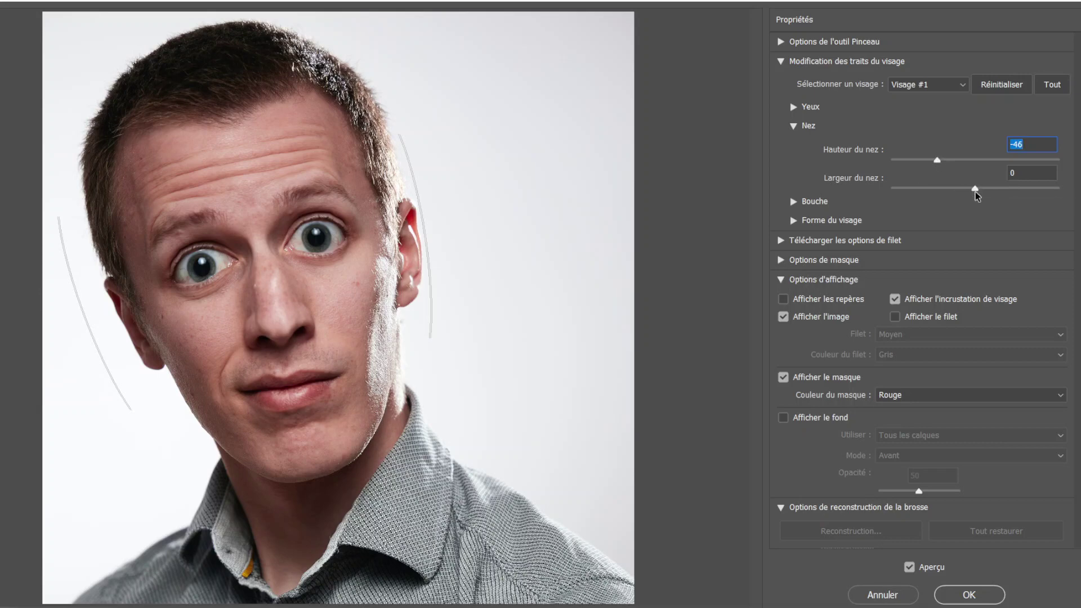
left_click_drag(977, 192, 1065, 191)
left_click(796, 125)
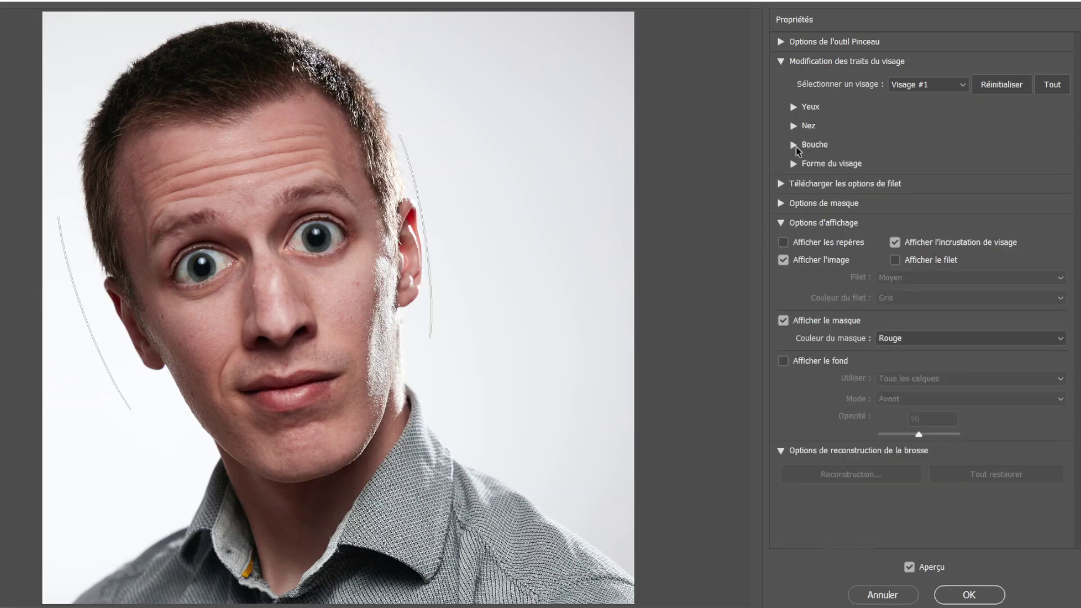
Reshape the mouth with smile 86, upper lip -98, lower lip 100, mouth width 75 and mouth height 100.
left_click(796, 145)
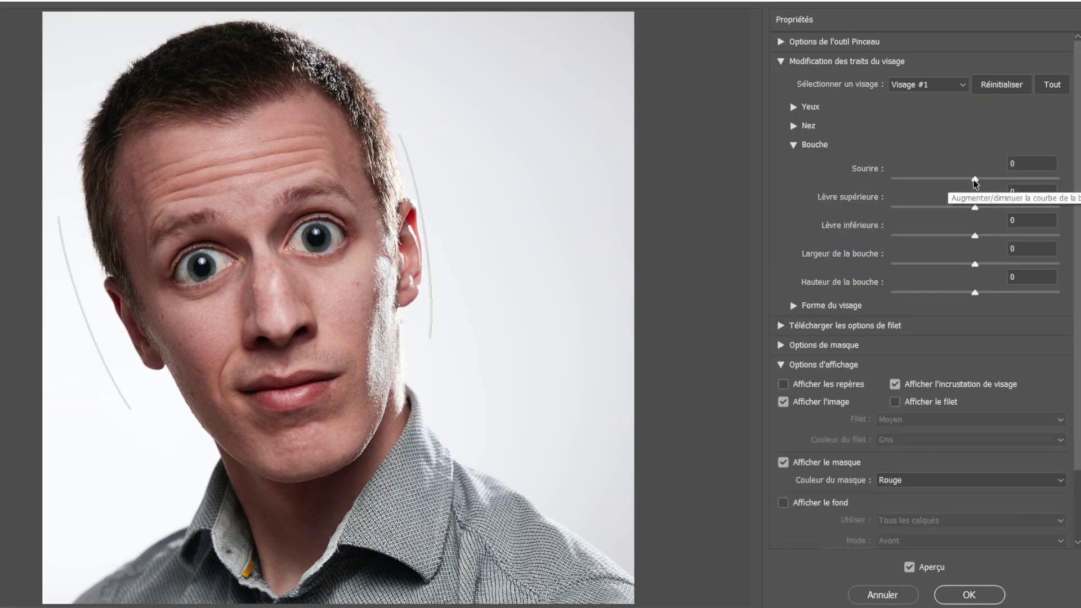
left_click_drag(974, 179, 1042, 179)
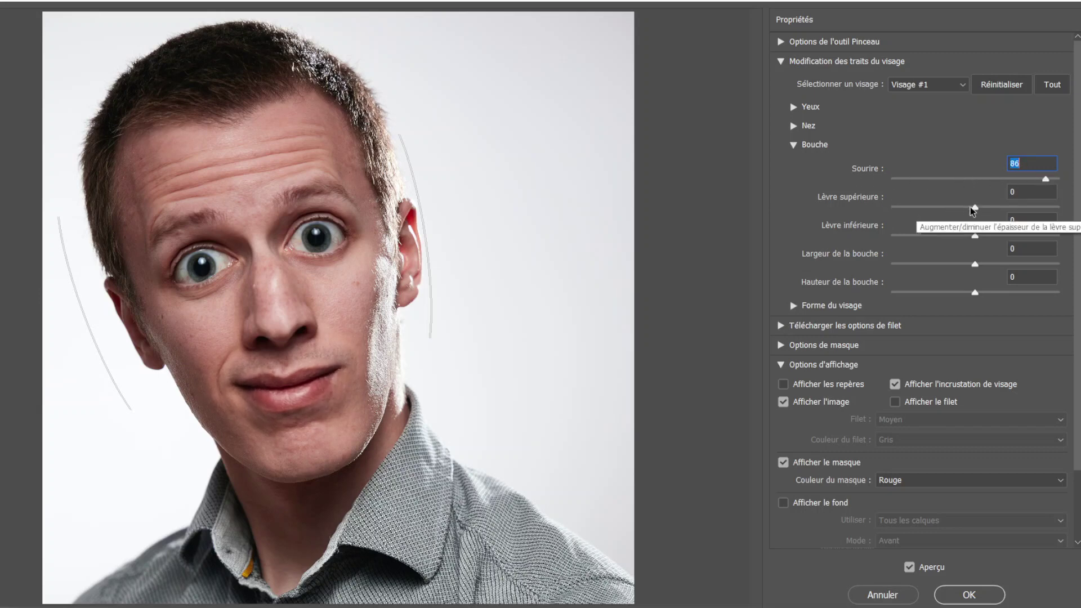
left_click_drag(976, 211, 895, 210)
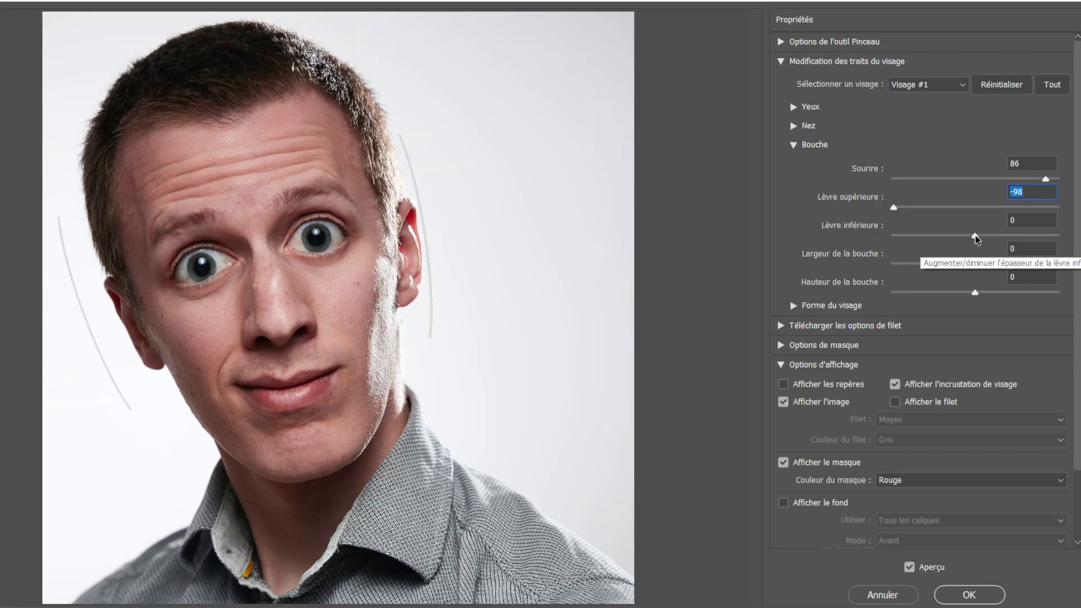
left_click_drag(975, 235, 1058, 235)
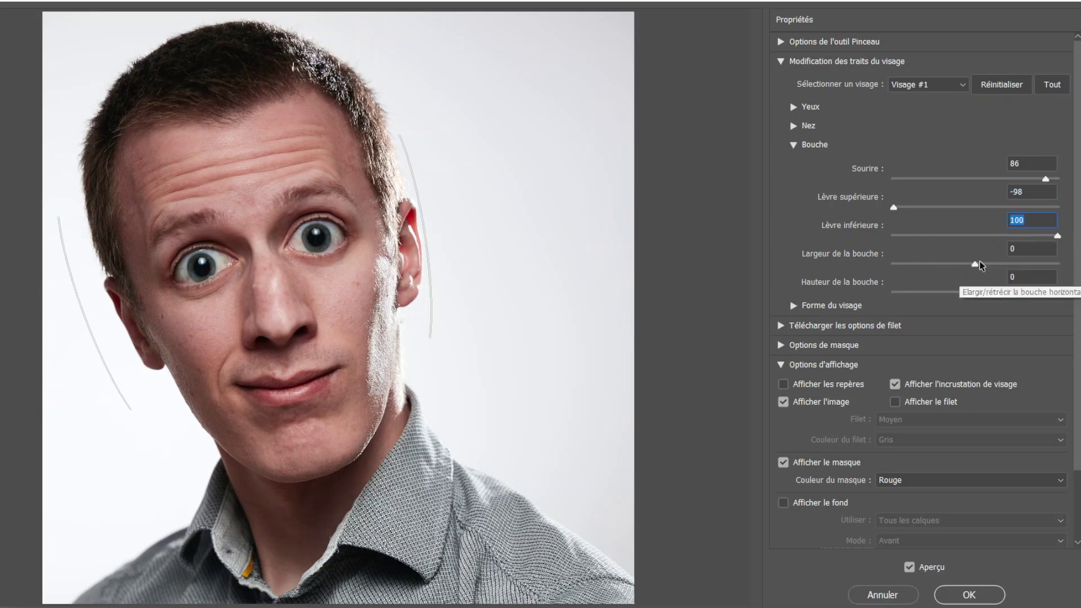
left_click_drag(974, 264, 1037, 267)
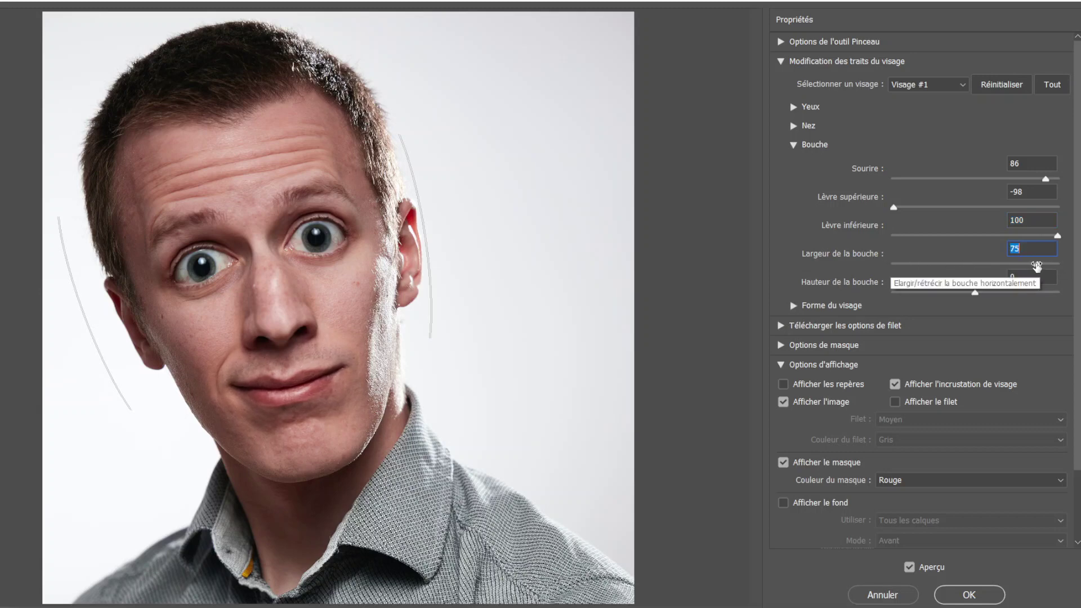
left_click_drag(976, 294, 1072, 291)
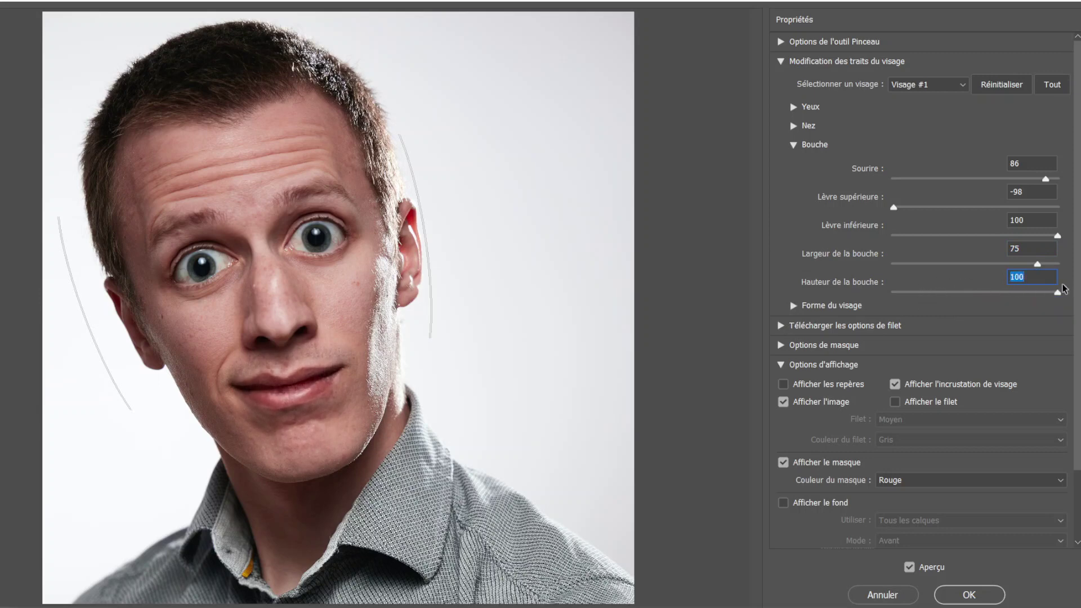
left_click(794, 145)
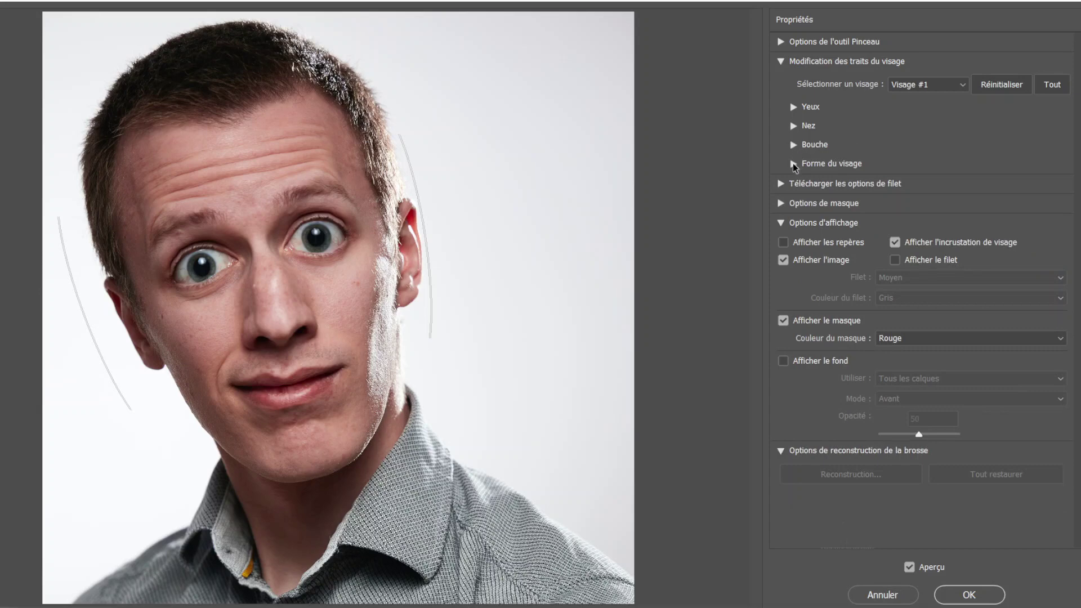
Reshape the face with forehead, chin height and jawline at -100 and face width at 100.
left_click(794, 164)
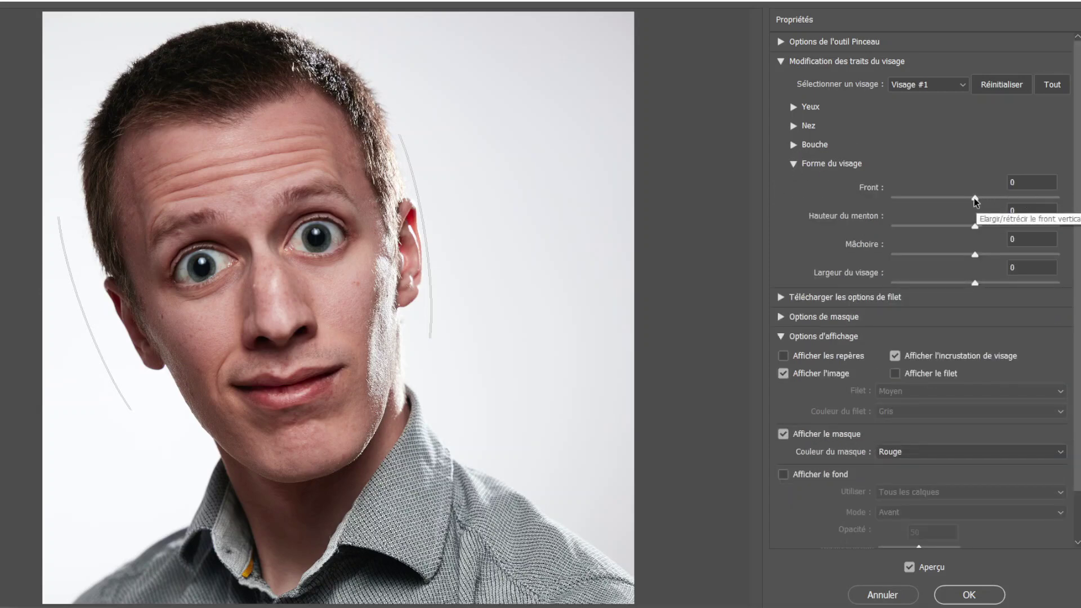
left_click_drag(975, 199, 1058, 199)
left_click_drag(985, 225, 883, 208)
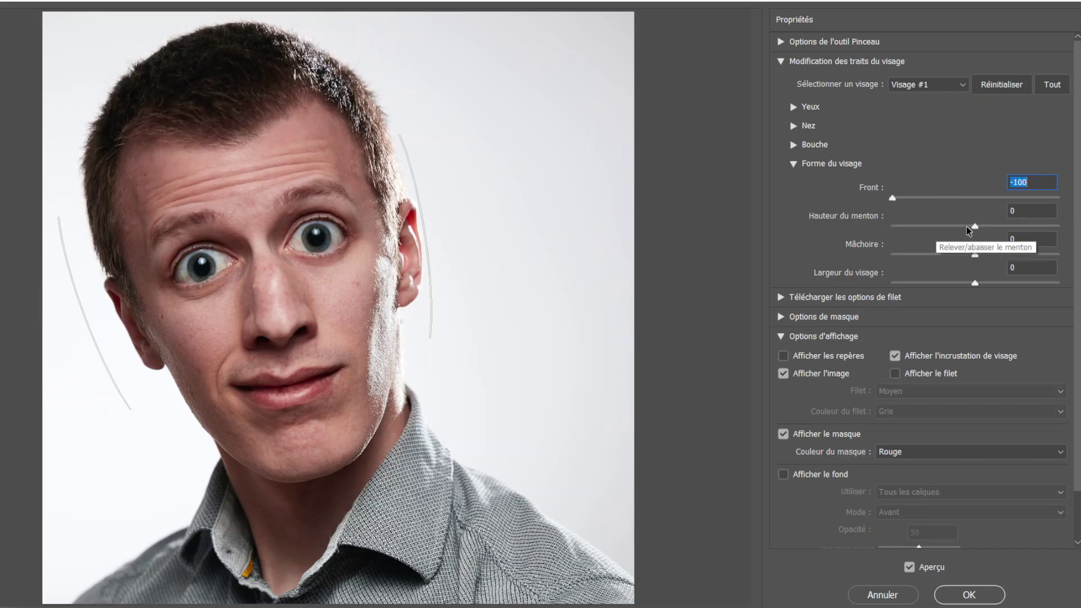
left_click_drag(977, 230, 890, 229)
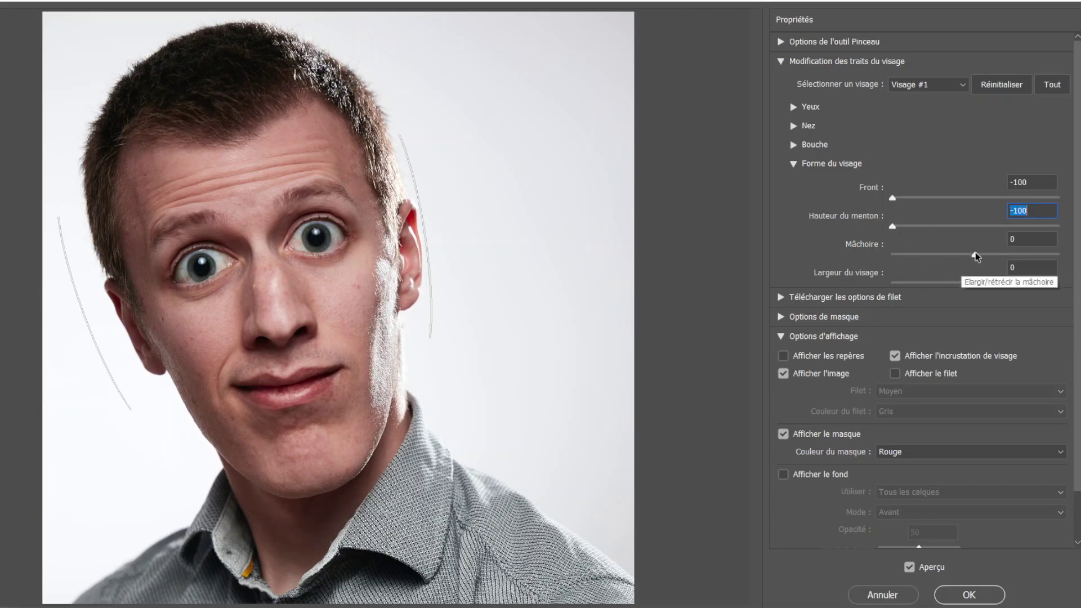
left_click_drag(976, 257, 888, 246)
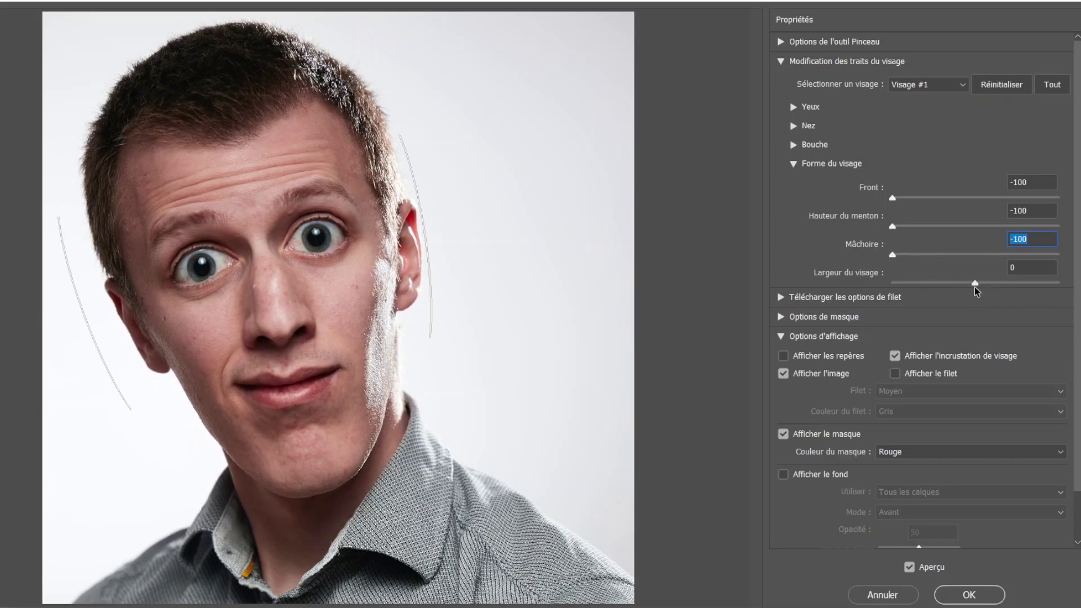
left_click_drag(977, 291, 1066, 294)
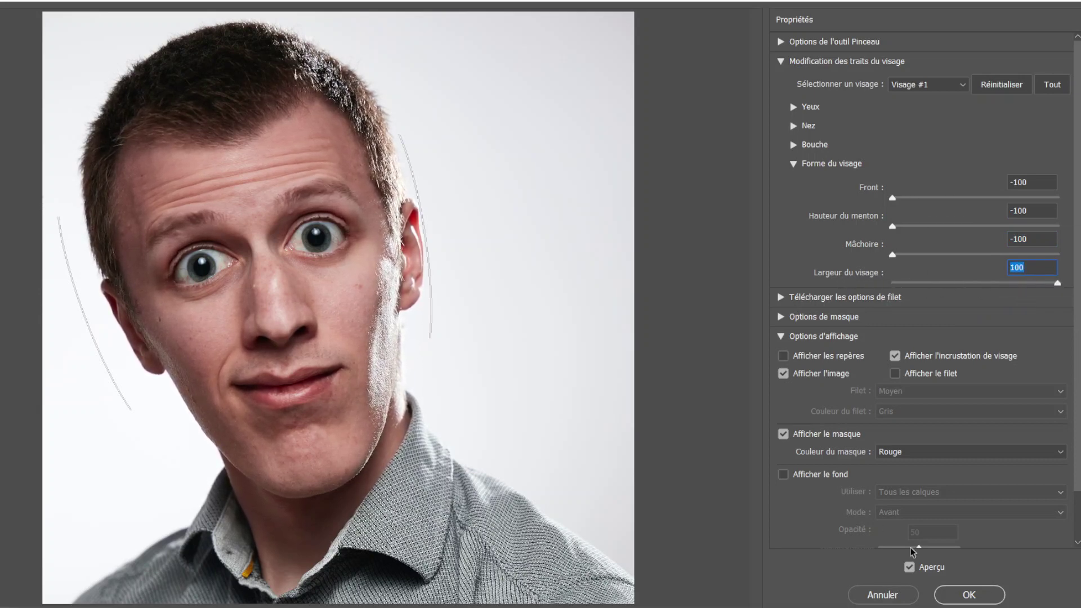
Apply the Liquify changes and compare the portrait with its smart filters hidden and shown.
left_click(969, 595)
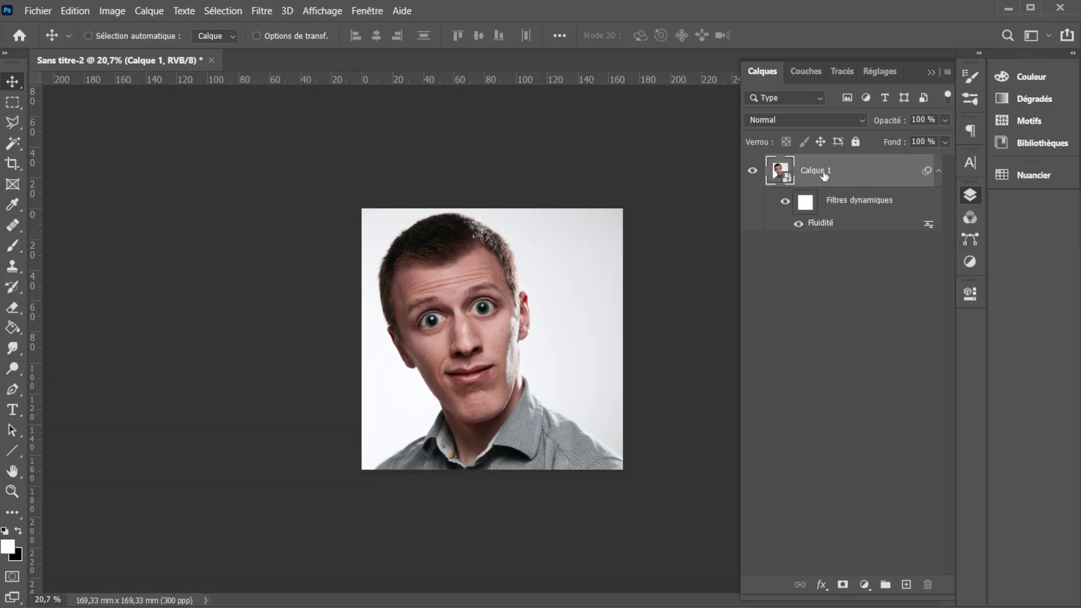
left_click(785, 203)
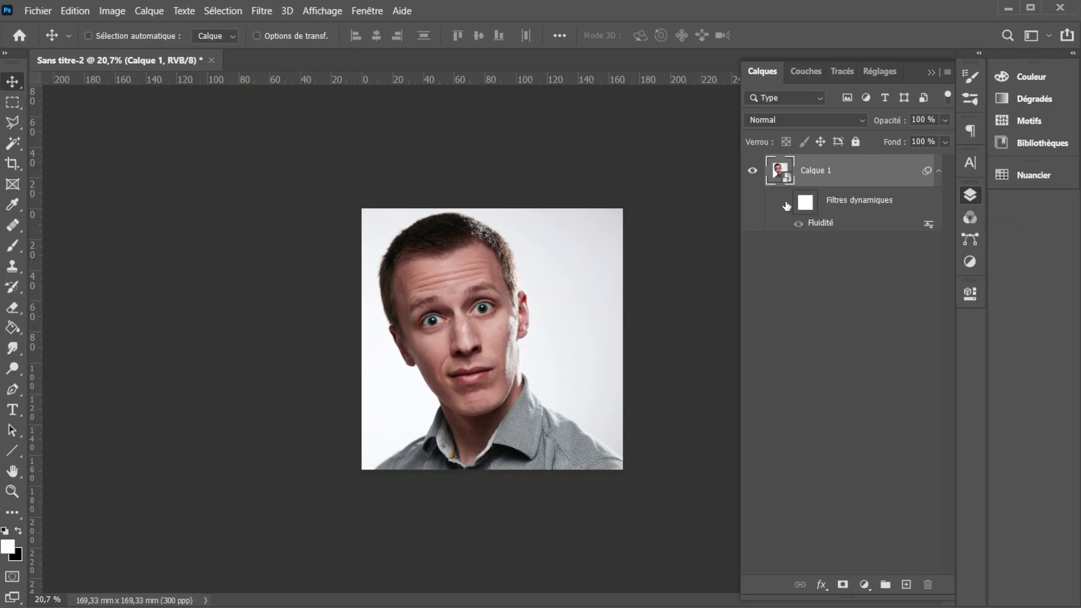
left_click(785, 203)
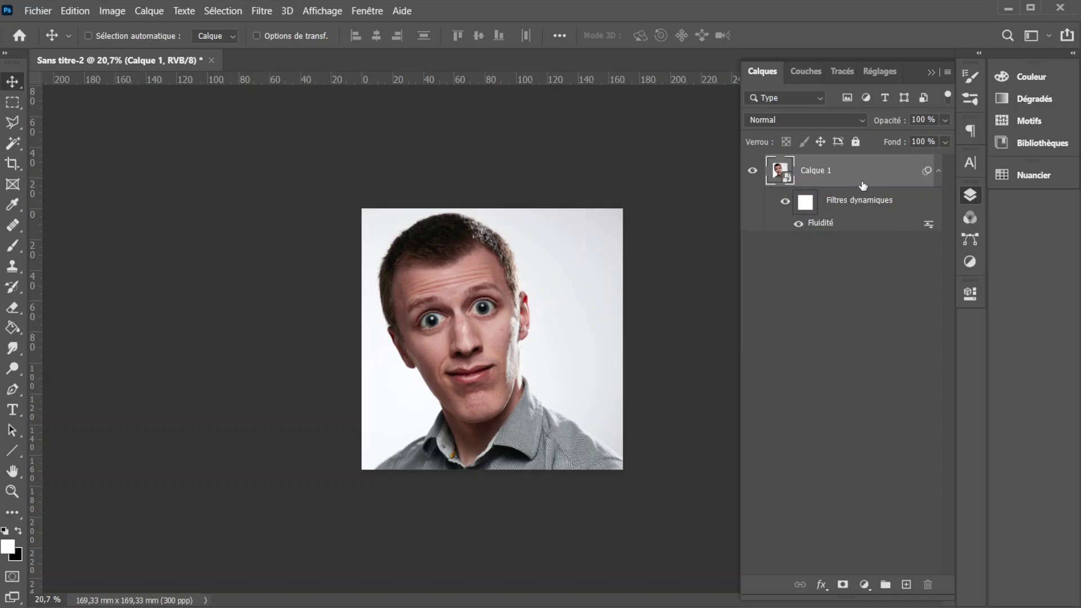
Apply the Oil Paint filter with stylization 5.0, cleanliness 3.0, scale 0.1, bristle detail 0.0 and lighting off.
left_click(265, 12)
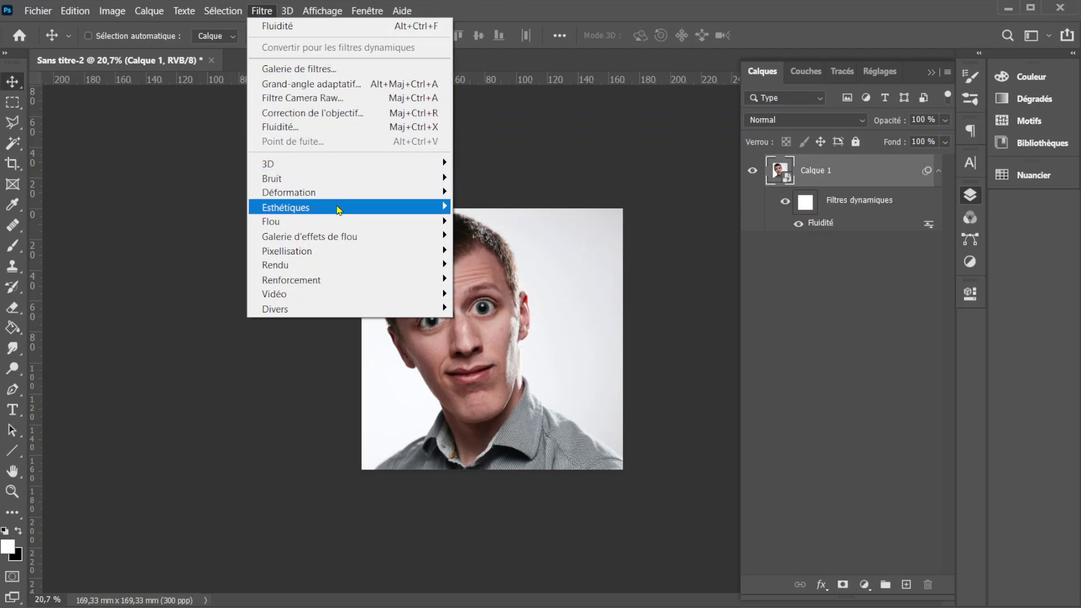
mouse_move(339, 209)
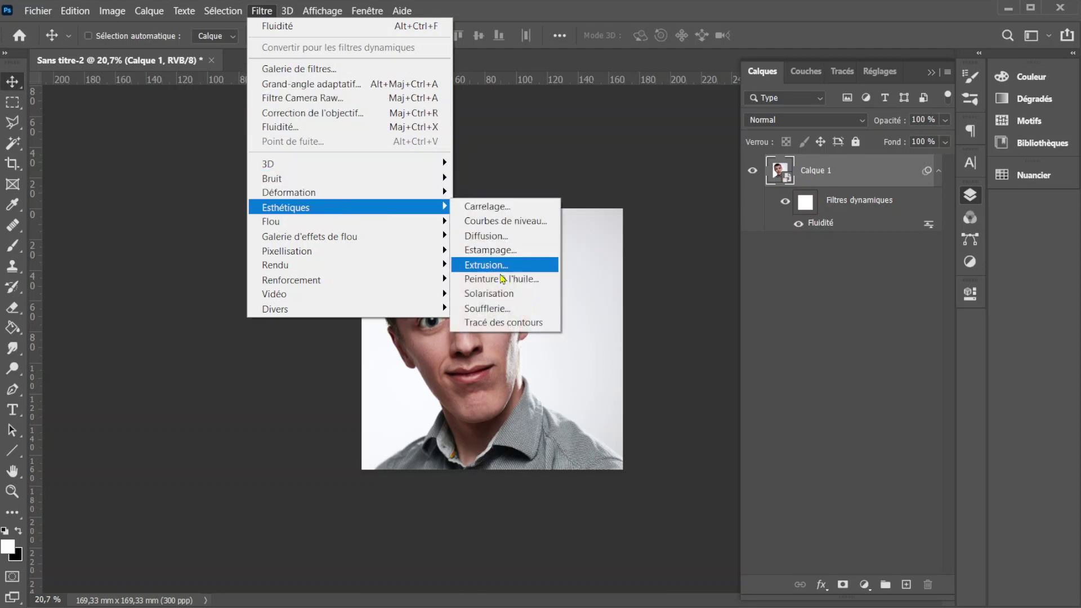
left_click(500, 279)
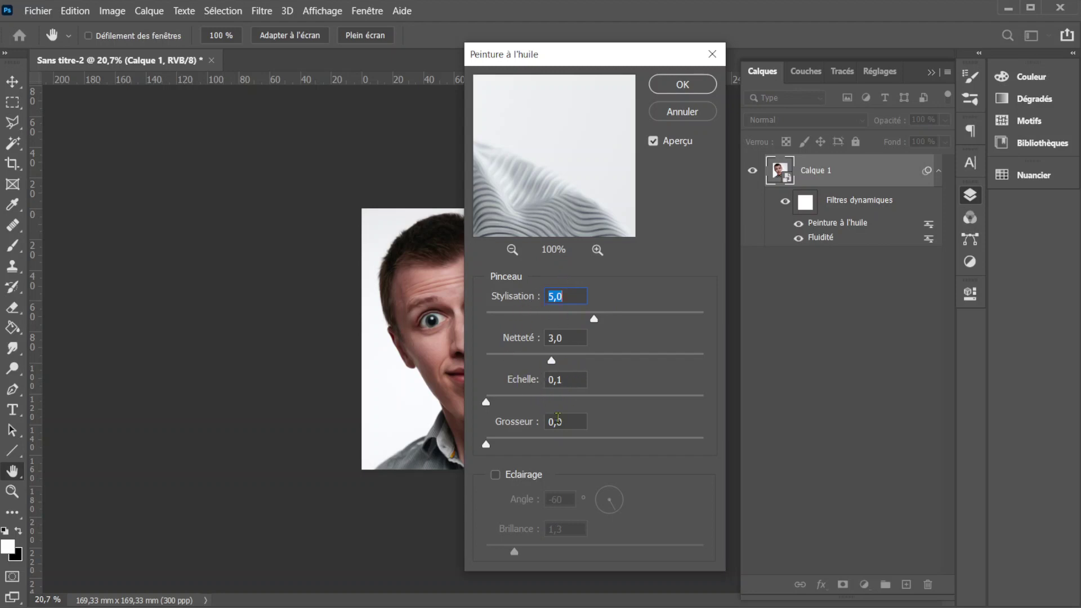
left_click_drag(511, 145, 651, 296)
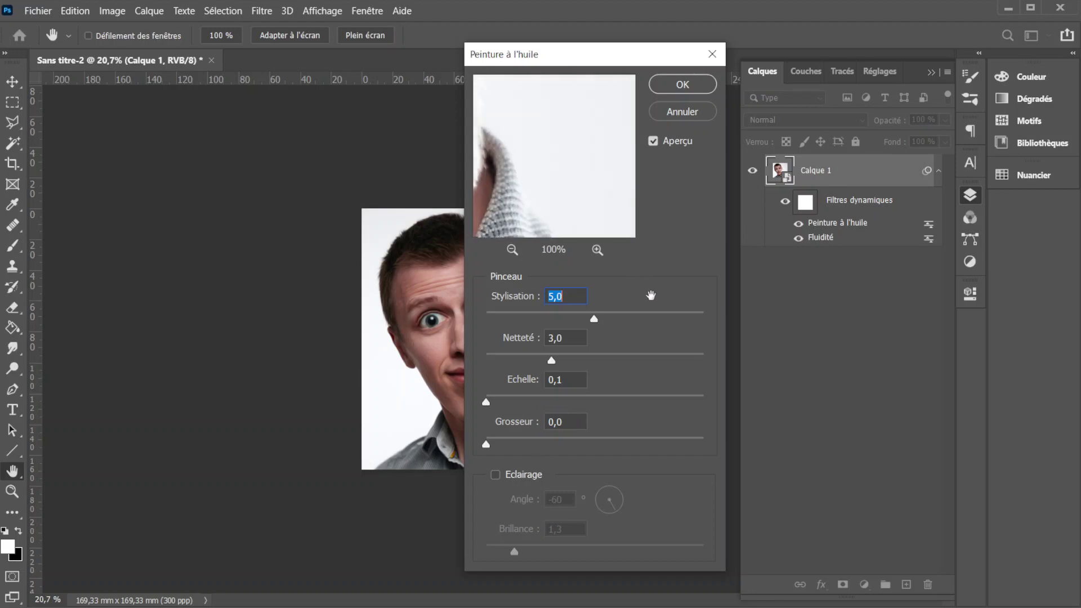
left_click_drag(516, 179, 713, 293)
left_click_drag(562, 143, 644, 280)
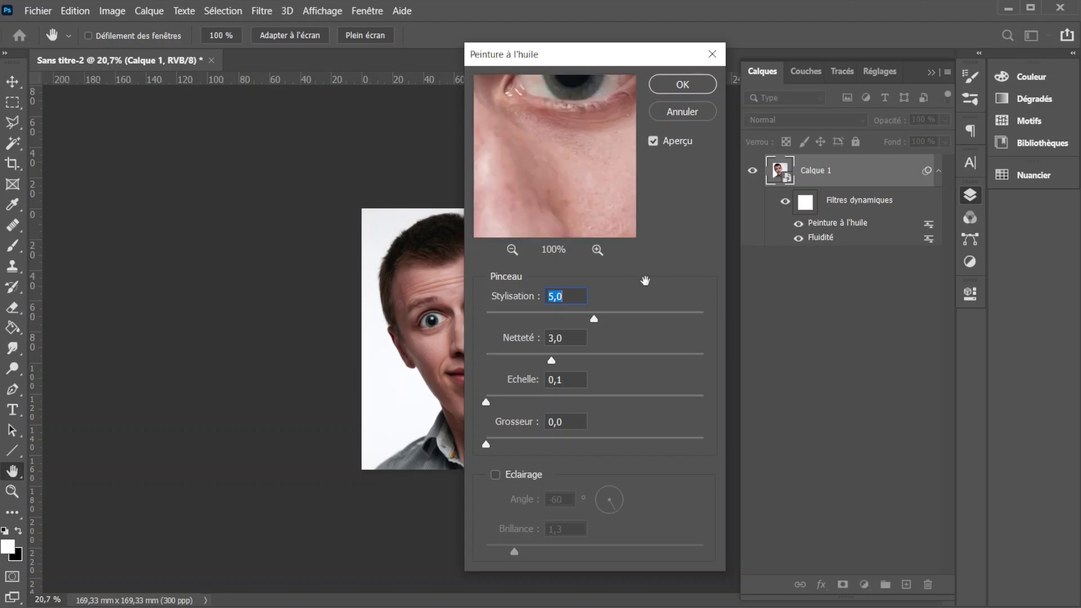
left_click_drag(563, 140, 650, 245)
left_click_drag(546, 116, 502, 231)
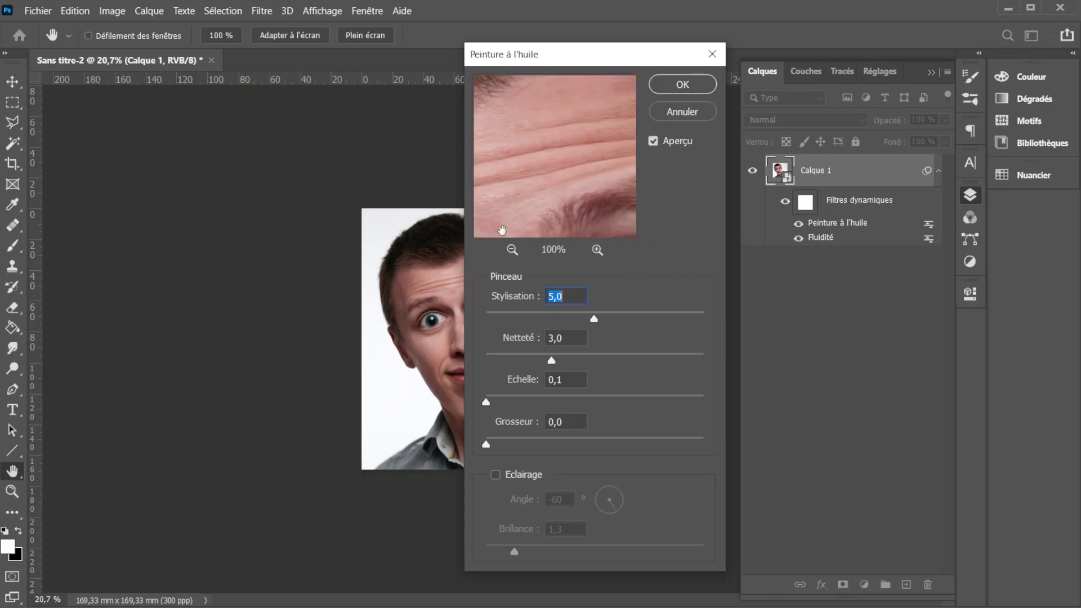
mouse_move(565, 150)
left_mouse_down()
mouse_move(583, 174)
mouse_move(550, 173)
mouse_move(576, 193)
mouse_move(571, 211)
left_mouse_up()
left_click(512, 250)
left_click(512, 249)
left_click(673, 86)
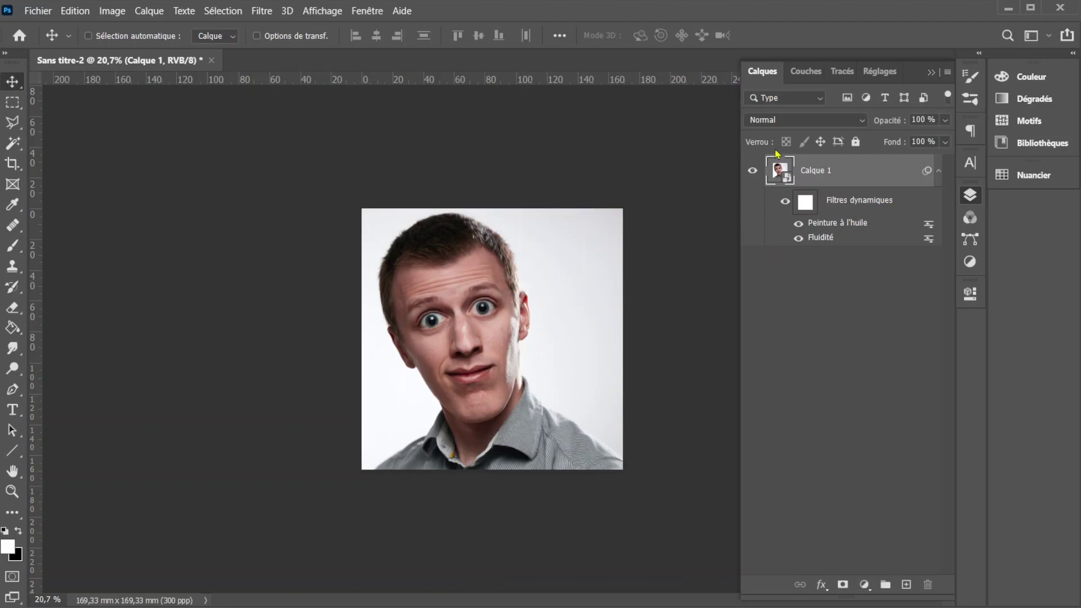
Choose the Poster Edges effect in the Filter Gallery with thickness 10, intensity 0 and posterization 6, after comparing it with Paint Daubs.
left_click(267, 15)
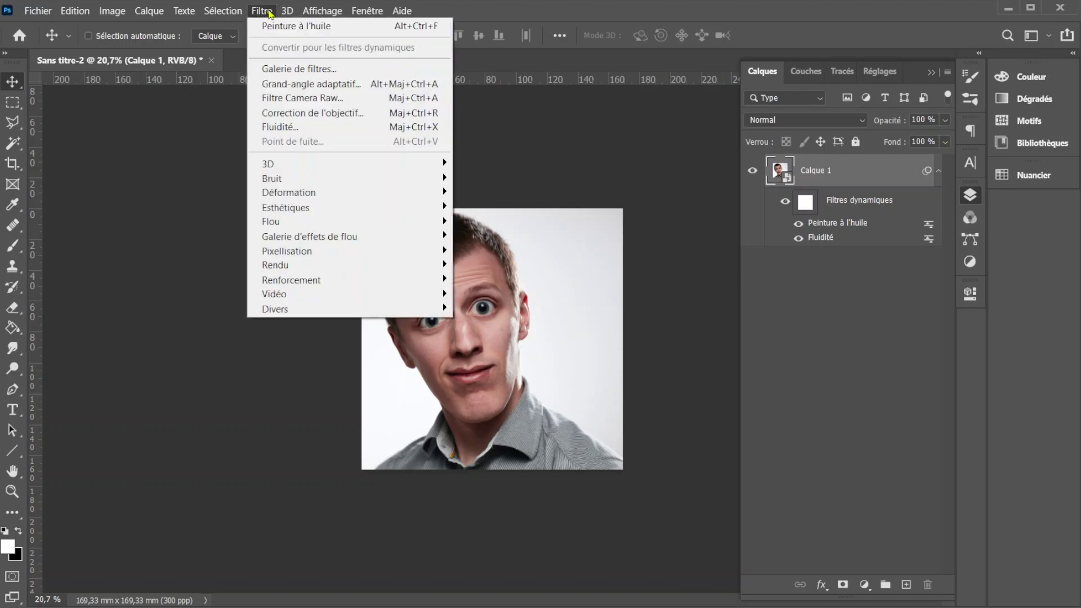
left_click(294, 70)
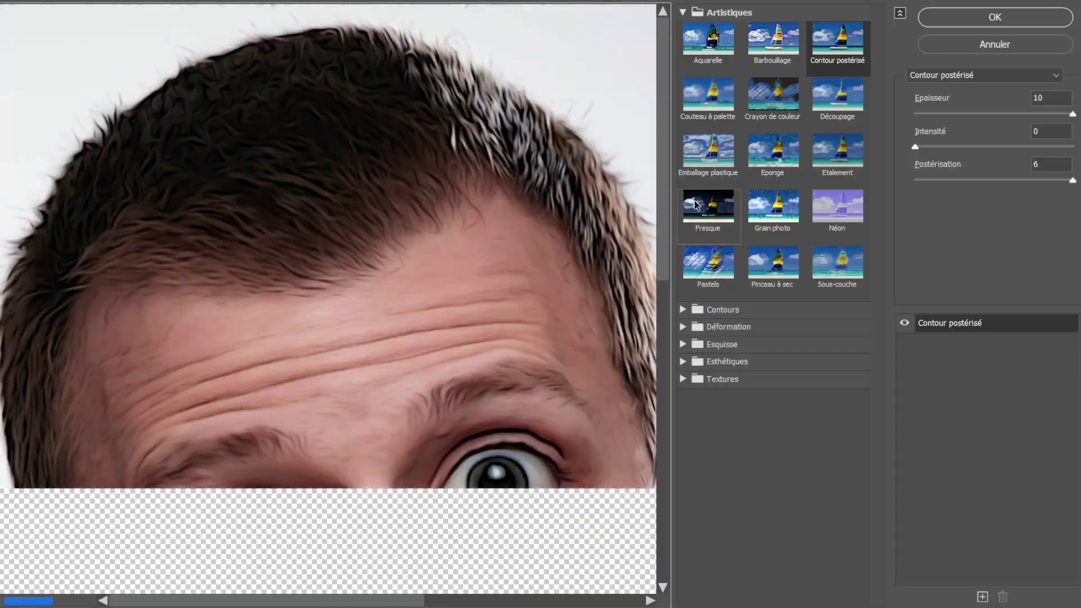
left_click(826, 46)
left_click(778, 50)
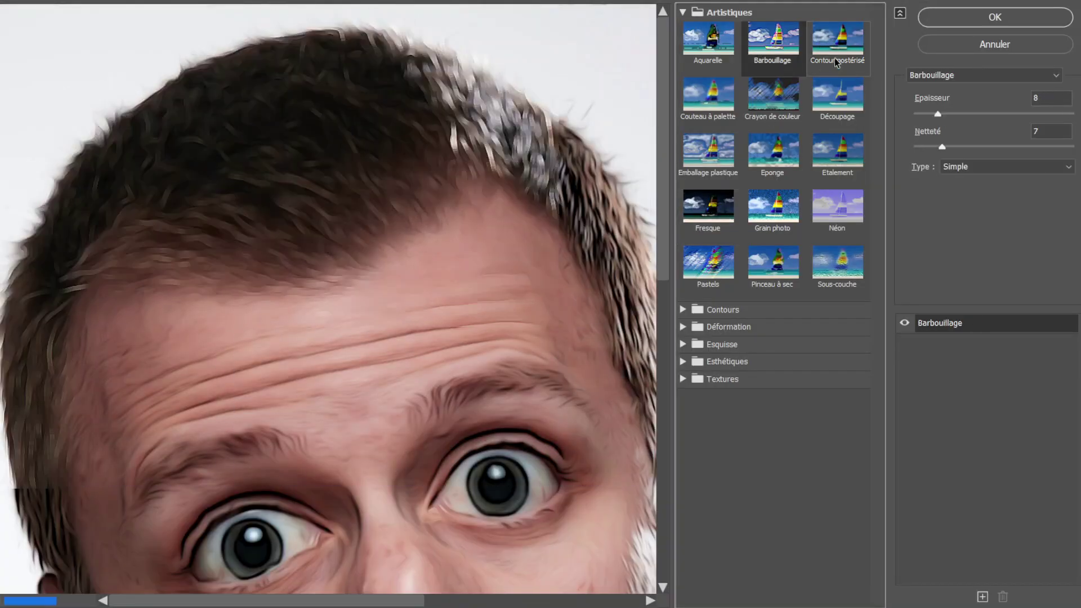
left_click(838, 61)
Inspect the Poster Edges preview from forehead to chin and apply the effect to the portrait.
scroll(450, 248, "down", 5)
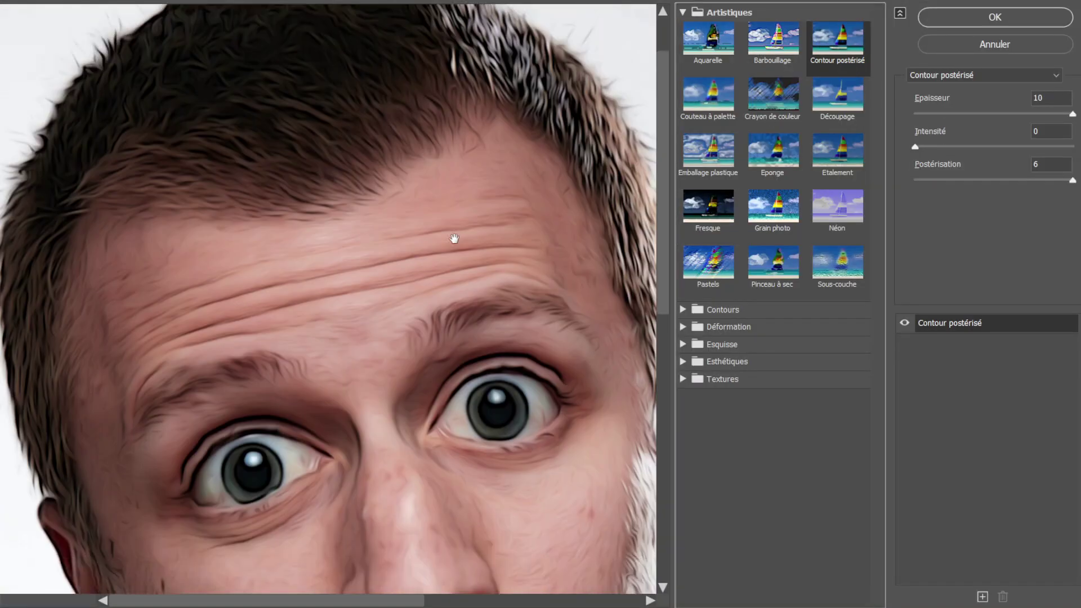
scroll(455, 234, "down", 2)
scroll(455, 235, "up", 1)
scroll(455, 234, "down", 5)
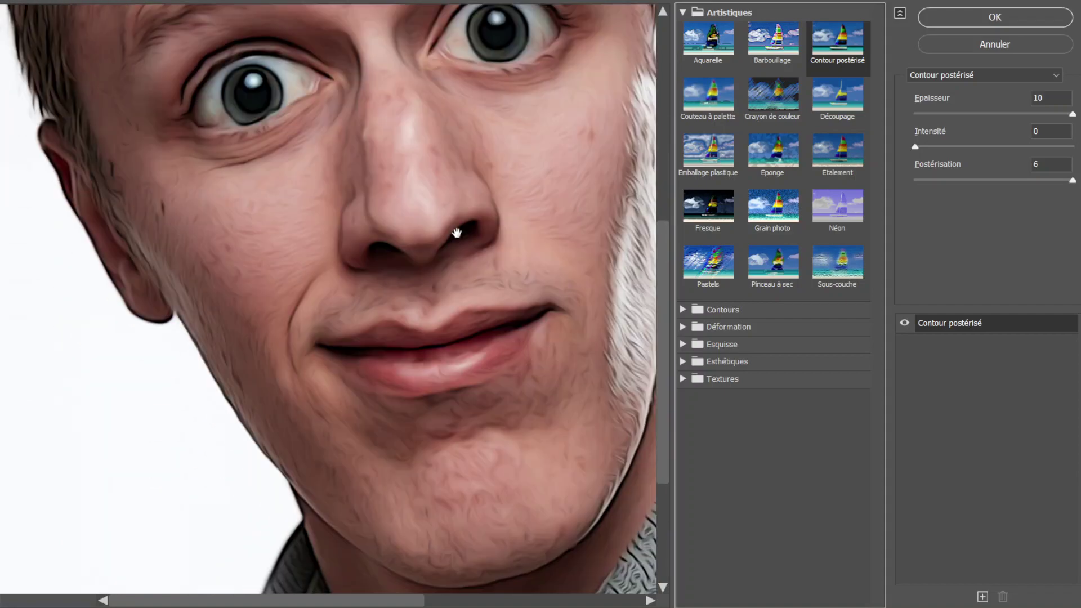
scroll(457, 232, "up", 3)
scroll(457, 233, "down", 2)
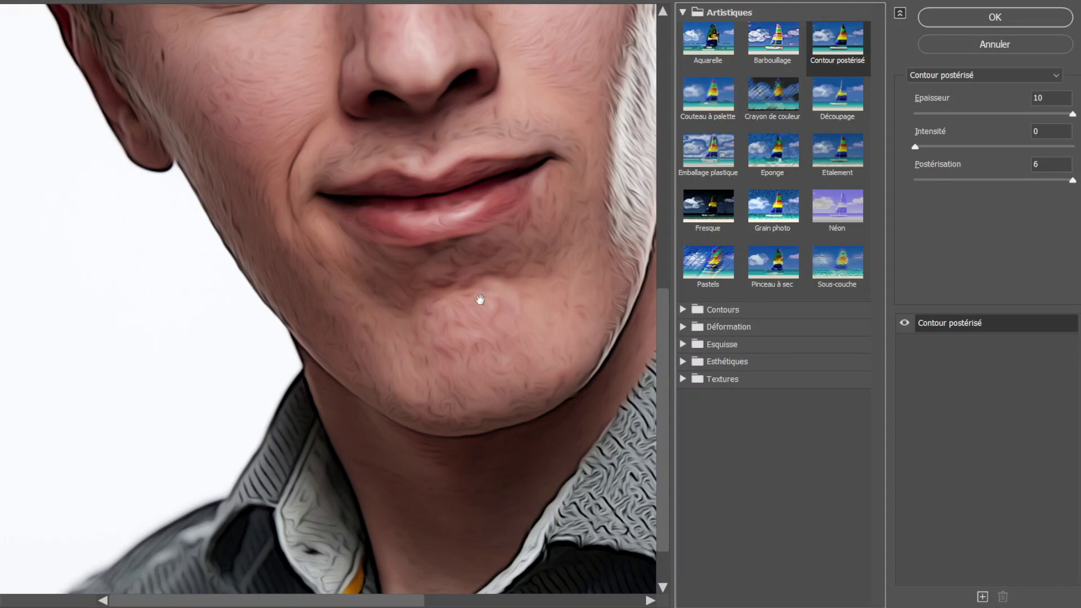
scroll(485, 295, "up", 3)
scroll(489, 291, "up", 1)
scroll(490, 289, "down", 1)
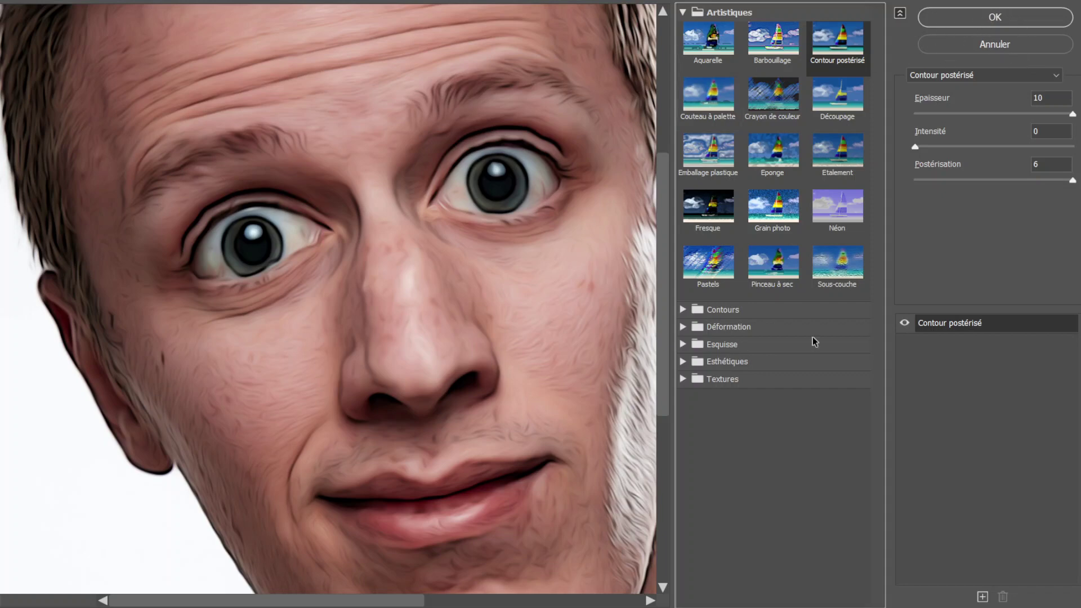
left_click(995, 17)
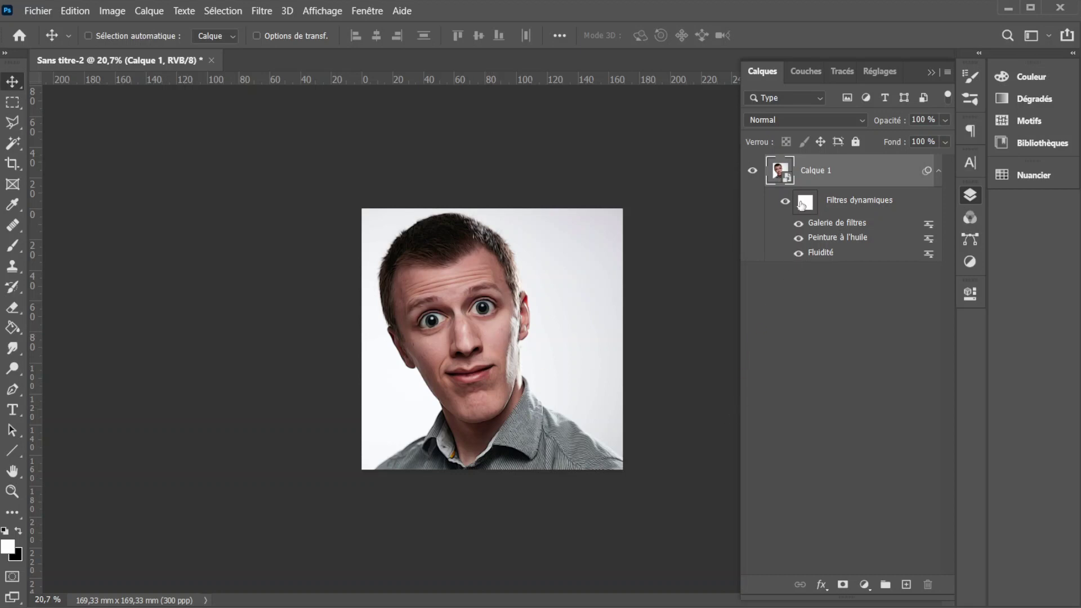
Start a Surface Blur filter on the portrait and inspect its preview around the nose, eye and forehead at 67% zoom.
left_click(266, 13)
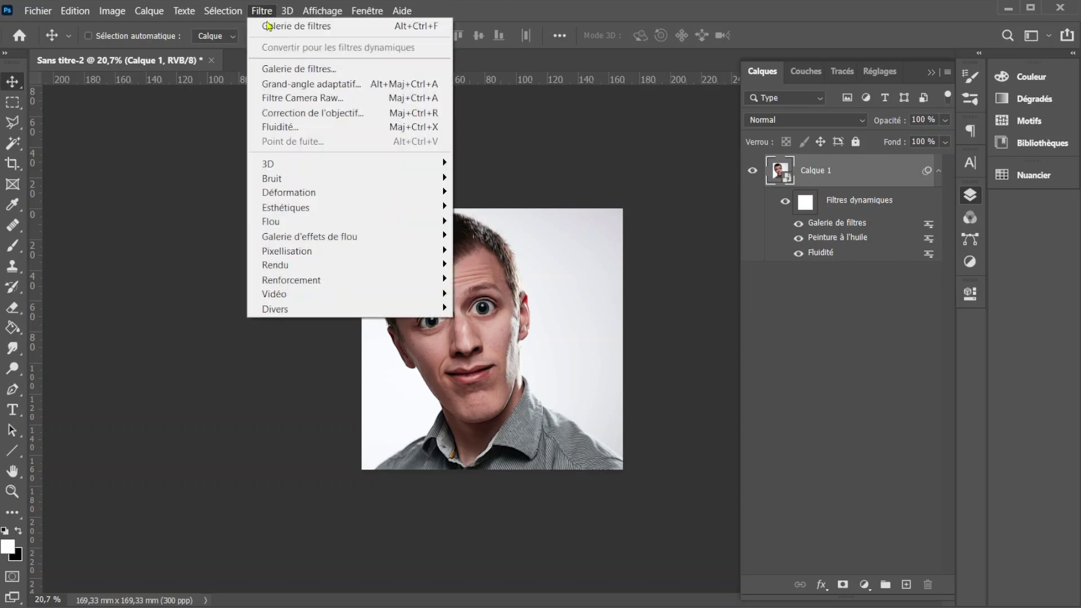
mouse_move(428, 221)
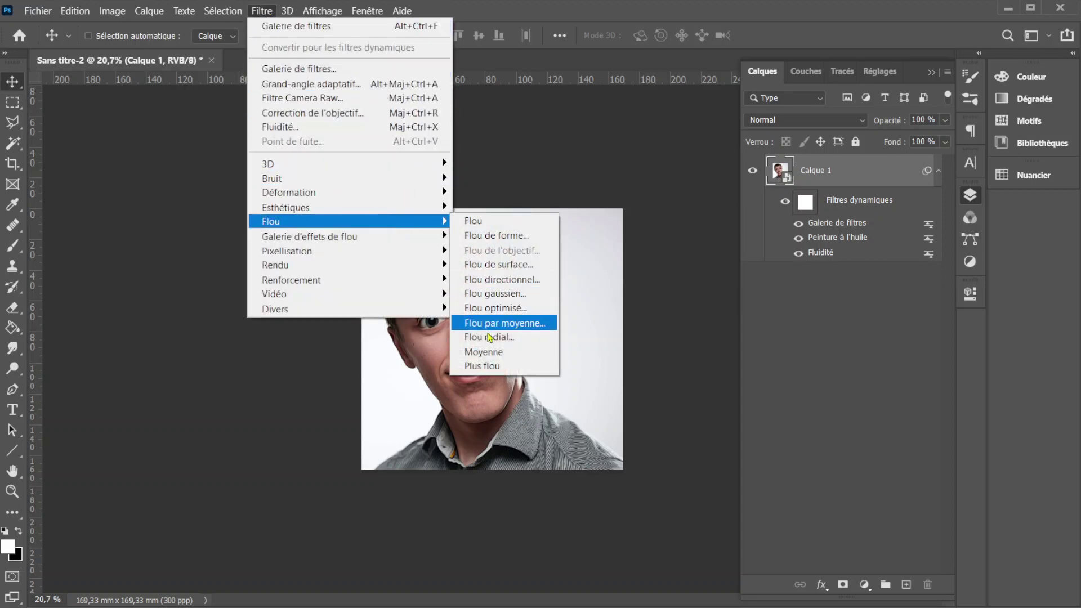
left_click(493, 265)
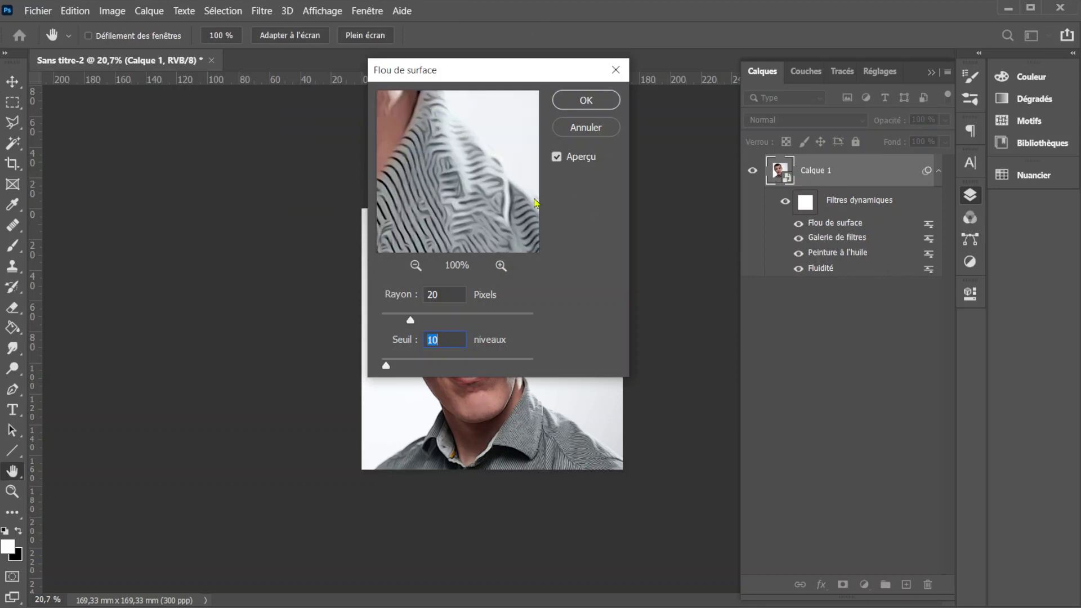
left_click_drag(449, 150, 606, 270)
left_click_drag(446, 172, 548, 273)
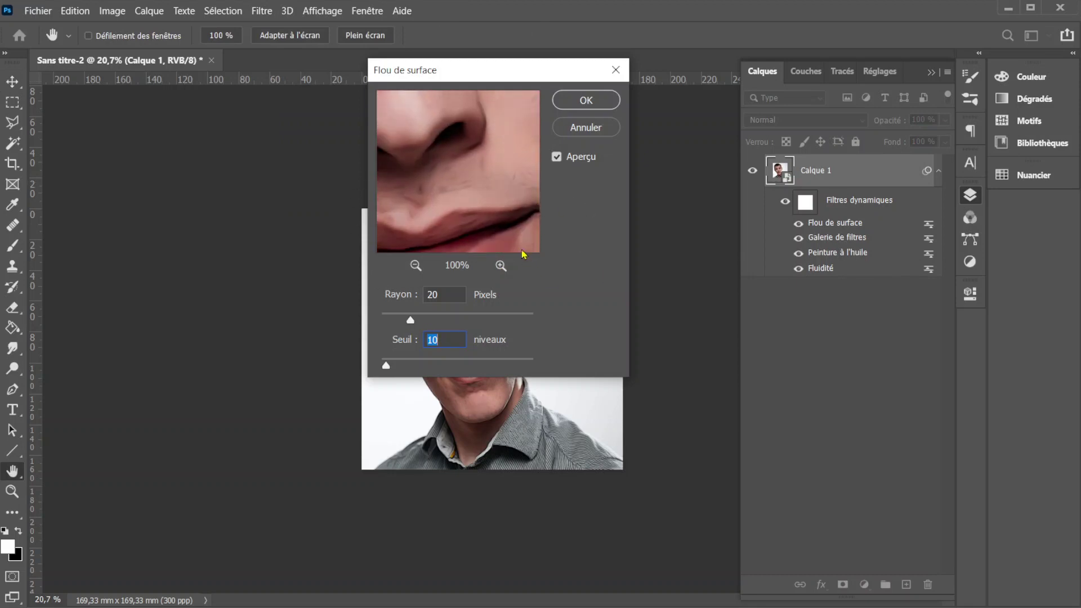
left_click_drag(478, 150, 495, 224)
left_click(415, 265)
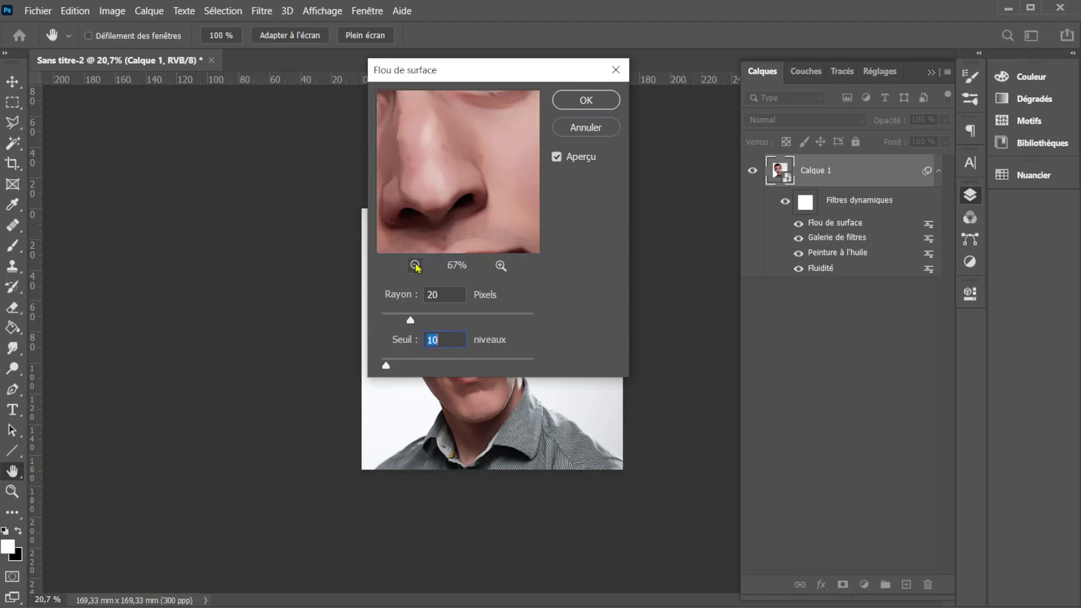
left_click_drag(435, 157, 536, 218)
left_click_drag(496, 160, 497, 222)
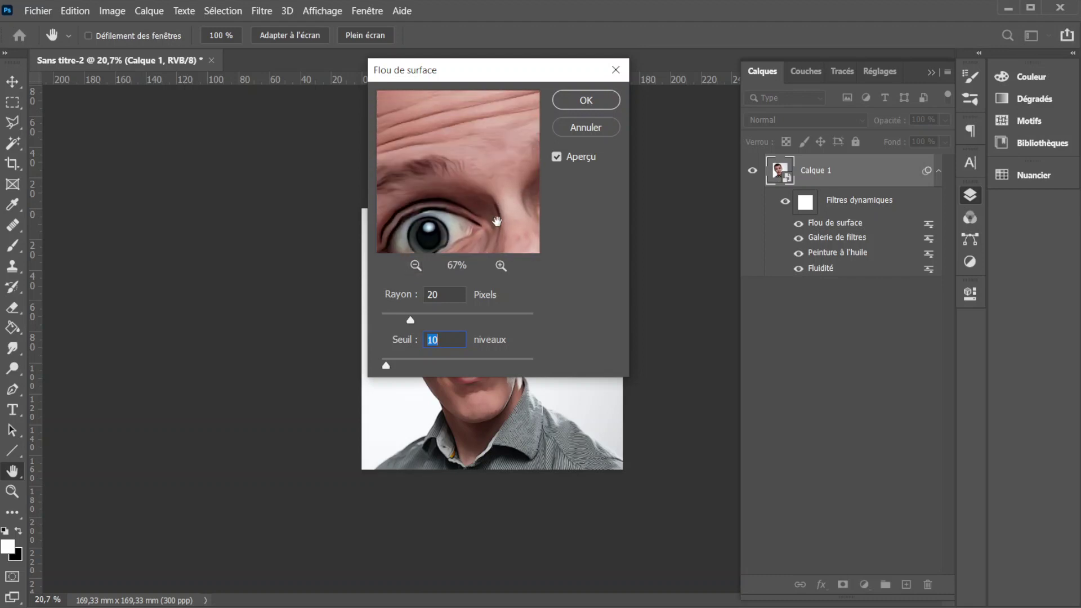
left_click_drag(495, 166, 481, 180)
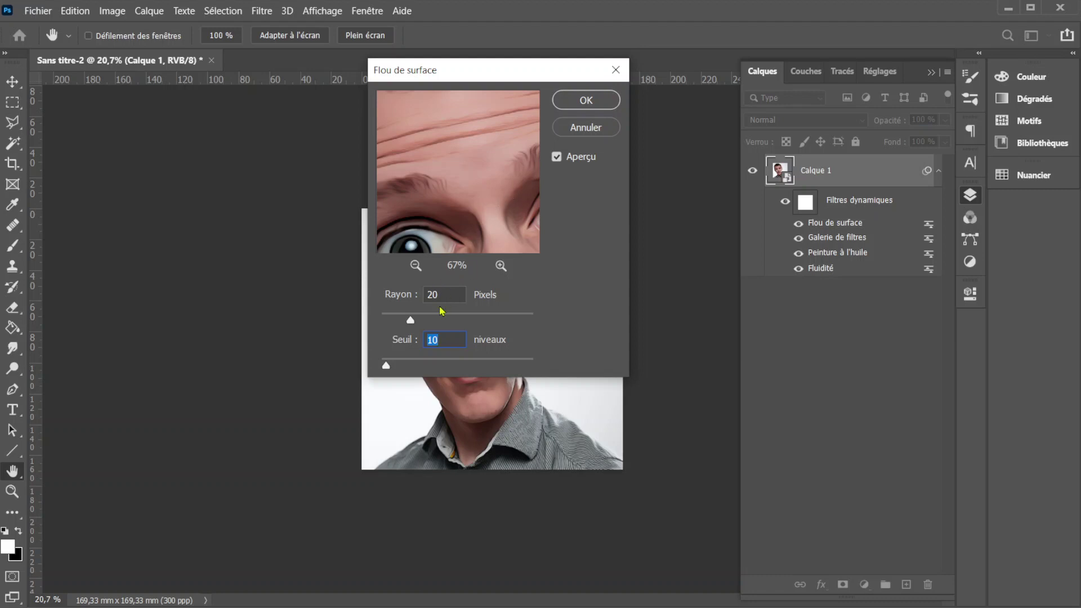
Lower the Surface Blur radius to 1 pixel and the threshold to 2 levels, checking the face at 33% preview zoom.
left_click_drag(411, 322, 365, 322)
key("Up")
key("Up")
key("Up")
key("Down")
key("Down")
key("Down")
left_click_drag(387, 368, 375, 367)
left_click(415, 266)
left_click(415, 266)
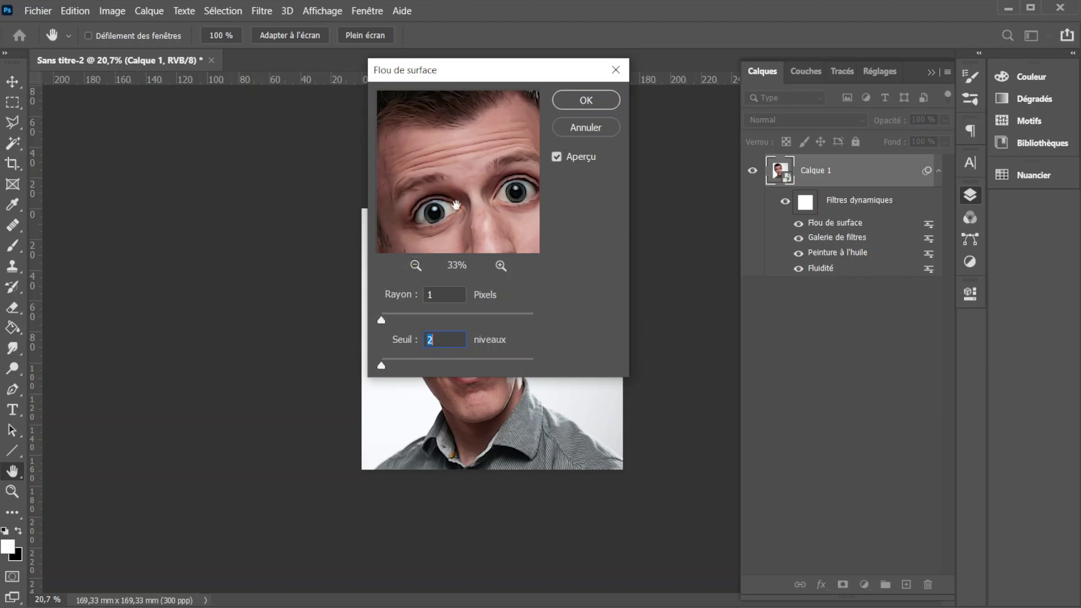
left_click_drag(447, 186, 444, 133)
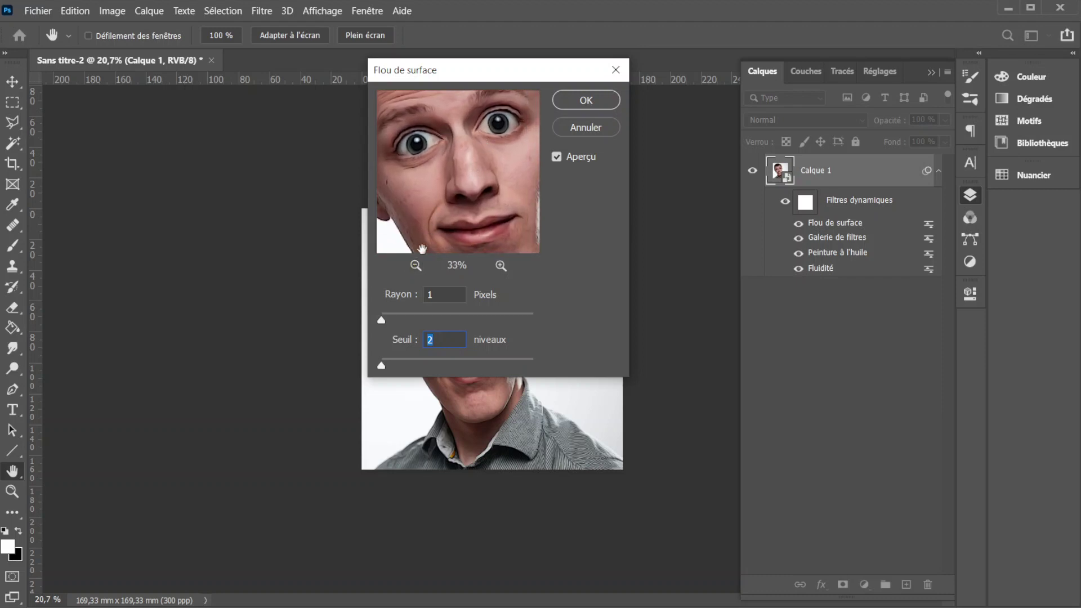
Set the Surface Blur radius to 10 pixels and apply the filter.
left_click(437, 294)
left_click_drag(415, 294, 425, 295)
type("10")
left_click(563, 101)
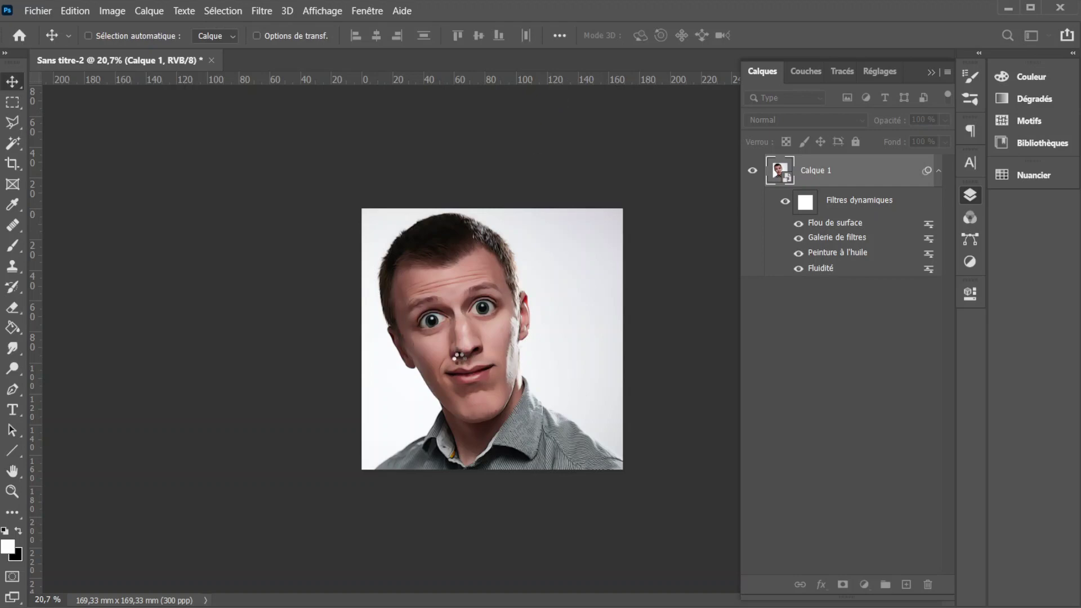
Apply a second Oil Paint filter above the Surface Blur with stylization 5.0, cleanliness 3.0, scale 0.1 and bristle detail 0.0.
scroll(462, 359, "up", 6)
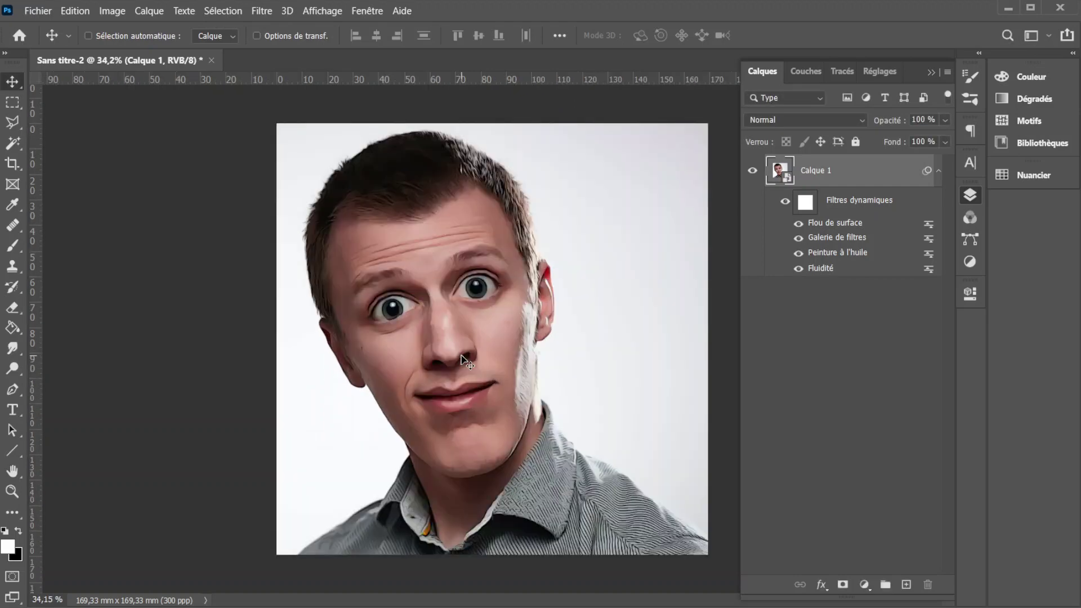
scroll(466, 363, "down", 1)
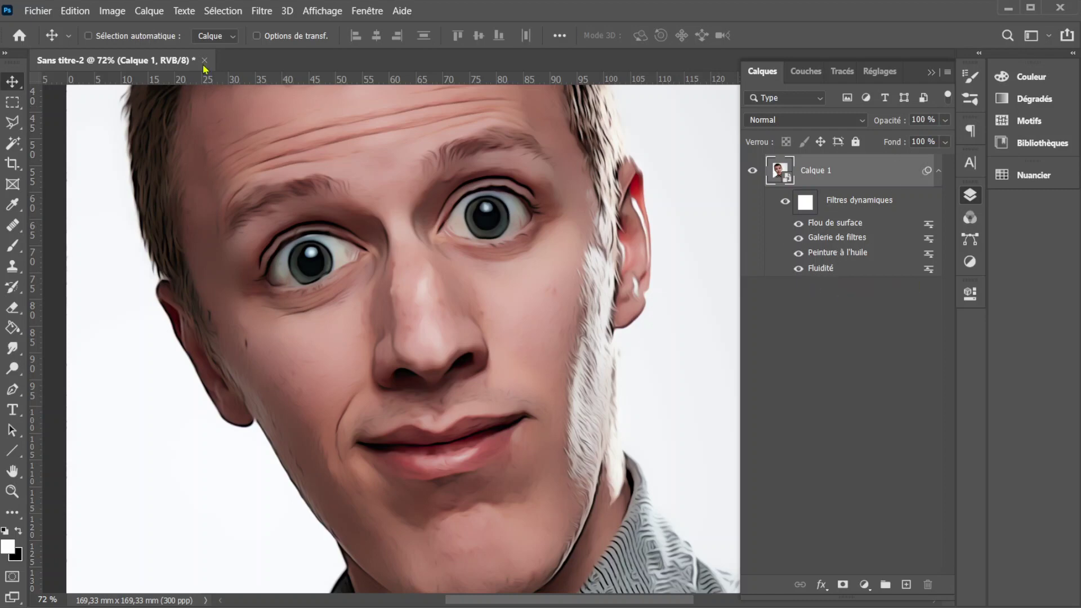
left_click(261, 11)
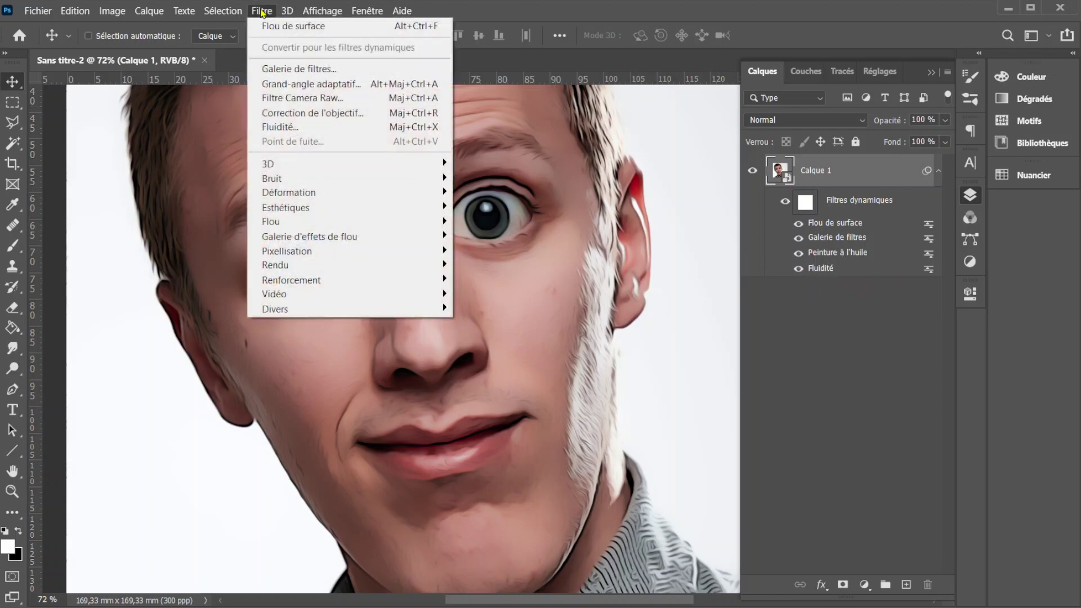
mouse_move(387, 253)
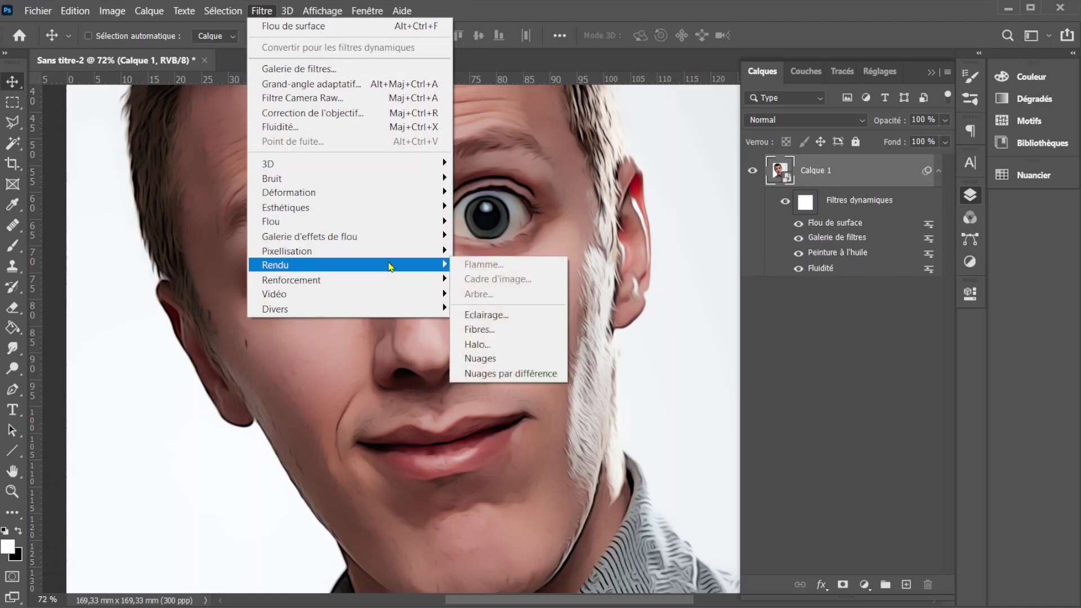
mouse_move(393, 213)
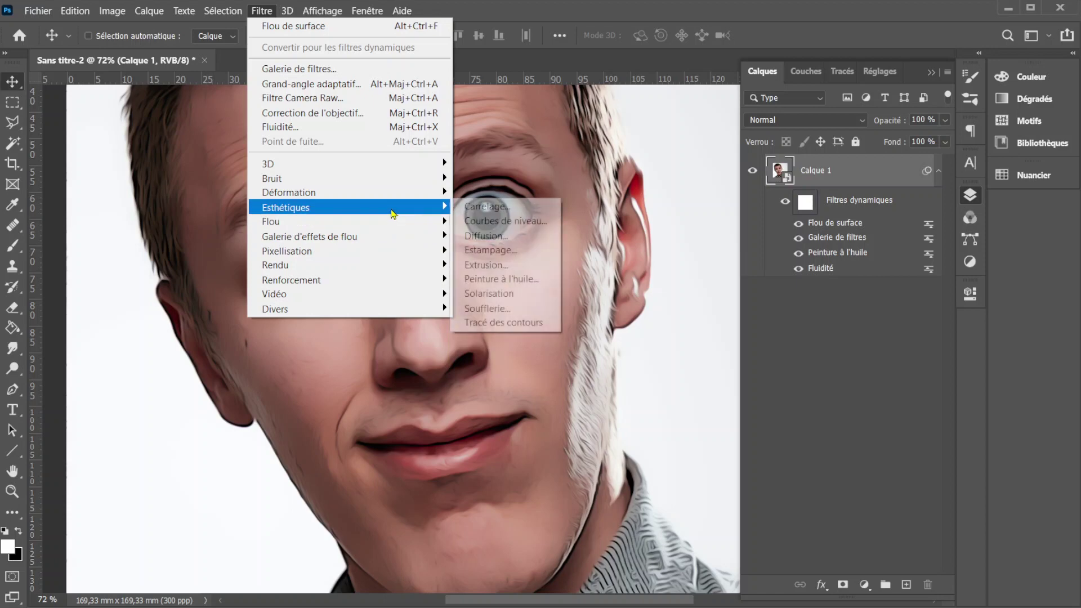
left_click(501, 278)
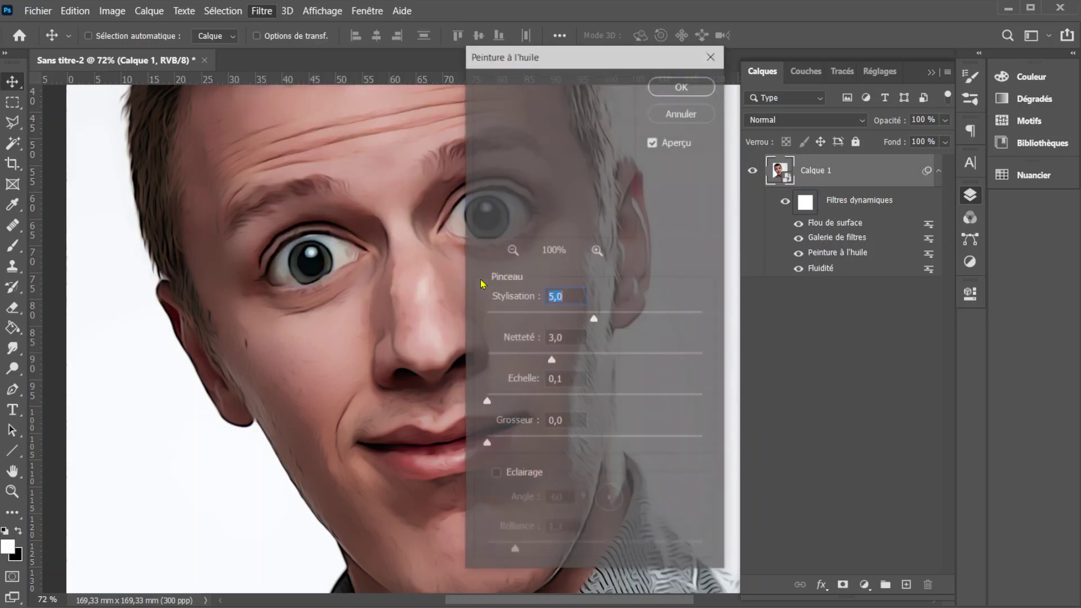
left_click(683, 84)
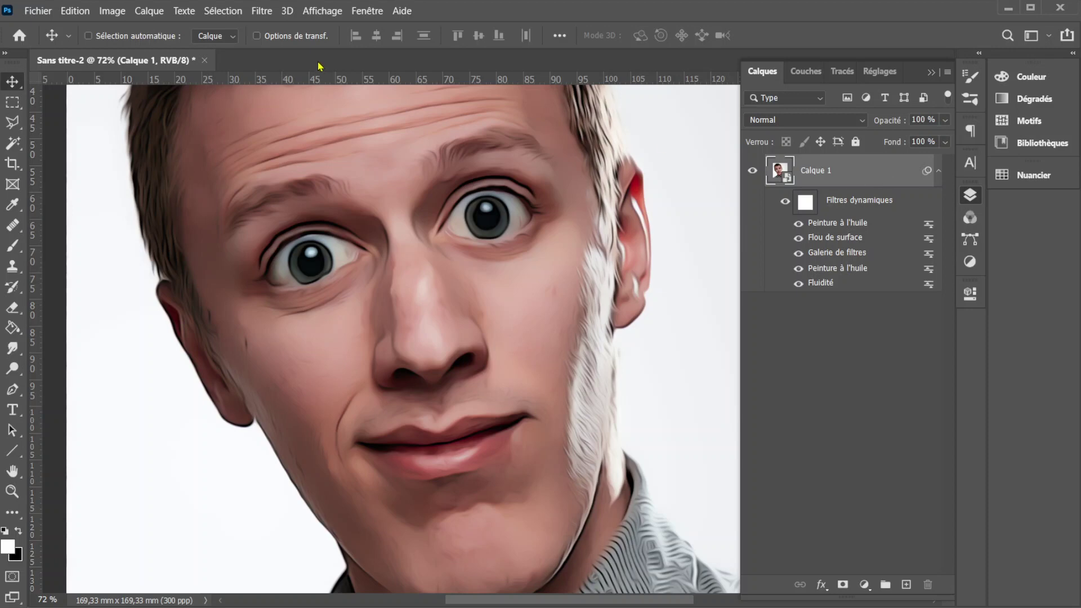
Start an Unsharp Mask filter with amount 150%, radius 8.0 pixels and threshold 8 levels, inspecting the jaw, cheek and mouth in the preview.
left_click(255, 14)
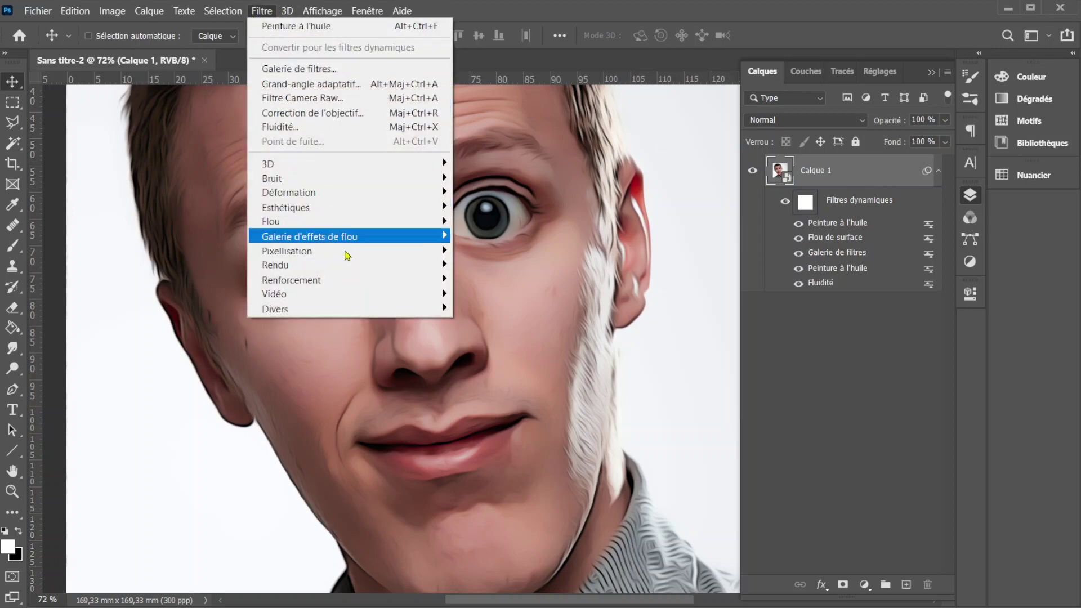
mouse_move(360, 281)
left_click(509, 281)
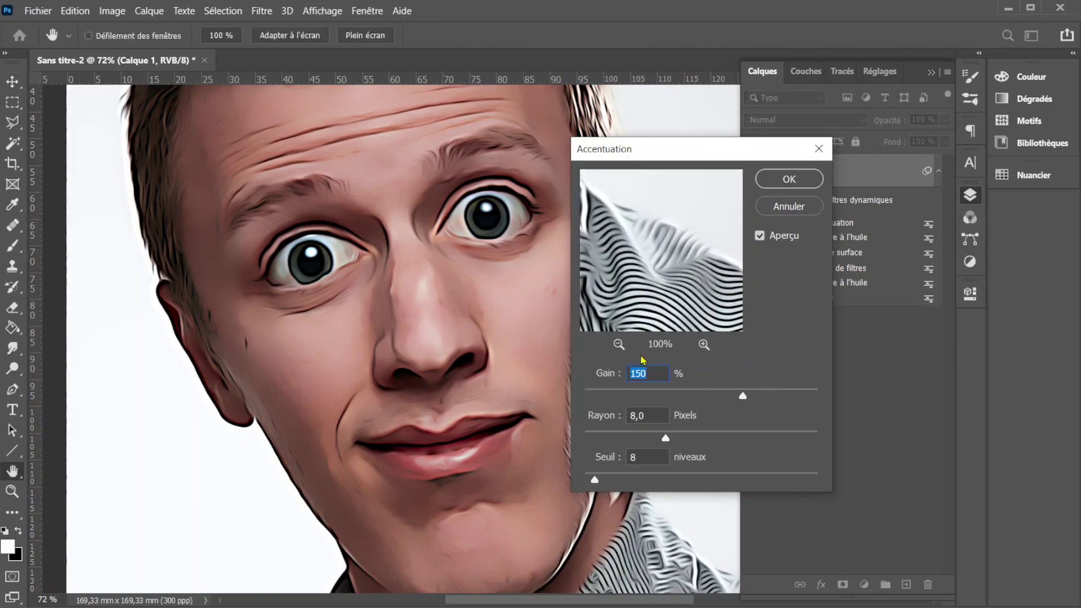
left_click_drag(662, 287, 859, 307)
left_click_drag(639, 268, 812, 346)
left_click_drag(674, 228, 767, 328)
left_click_drag(636, 287, 698, 231)
left_click_drag(635, 288, 702, 225)
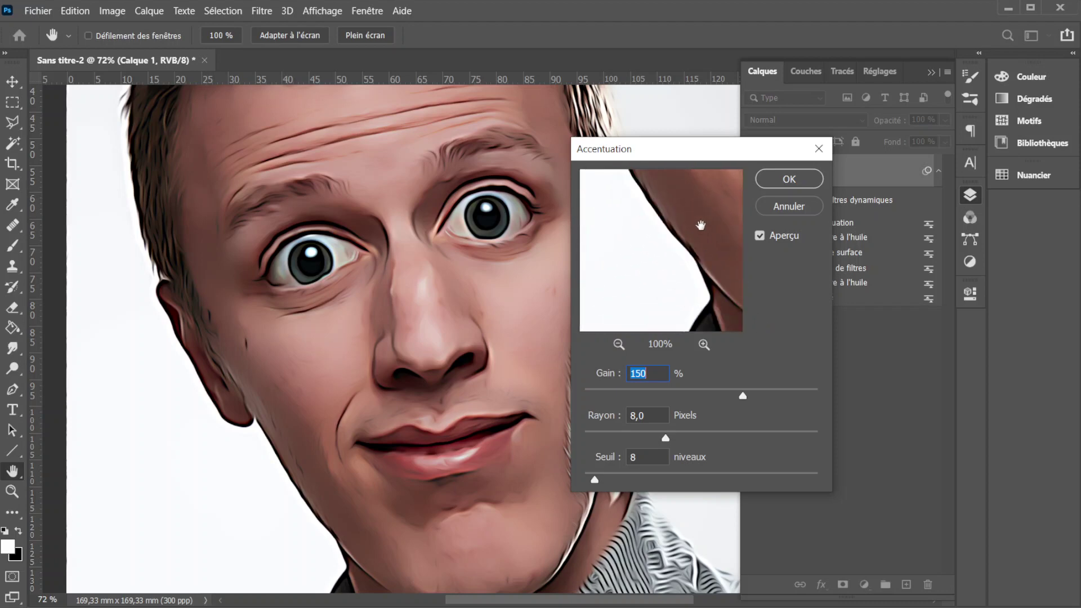
left_click_drag(659, 272, 546, 337)
left_click_drag(645, 282, 712, 230)
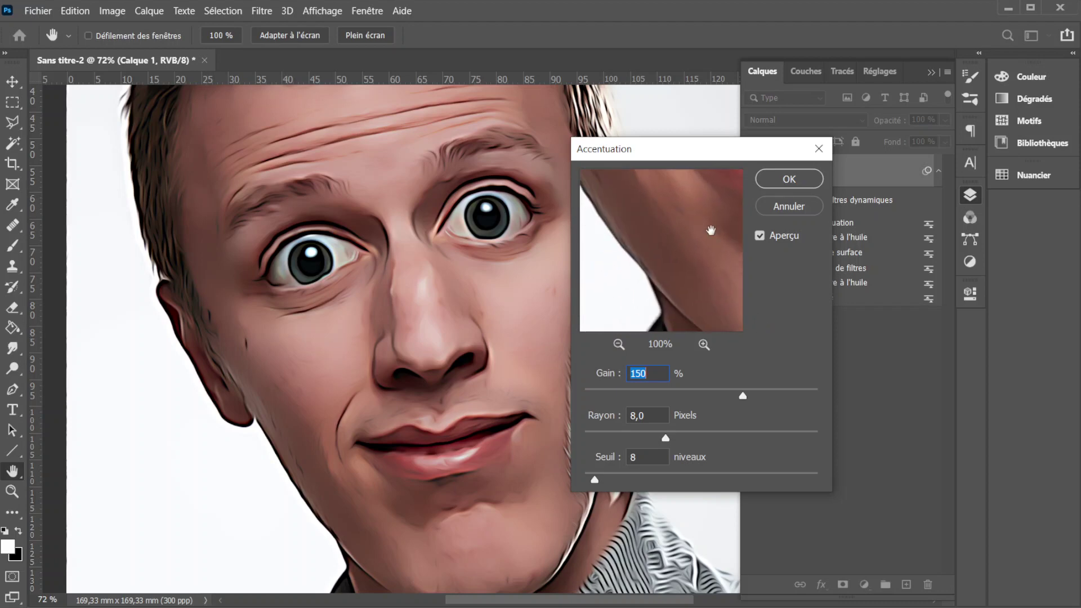
left_click_drag(664, 280, 667, 300)
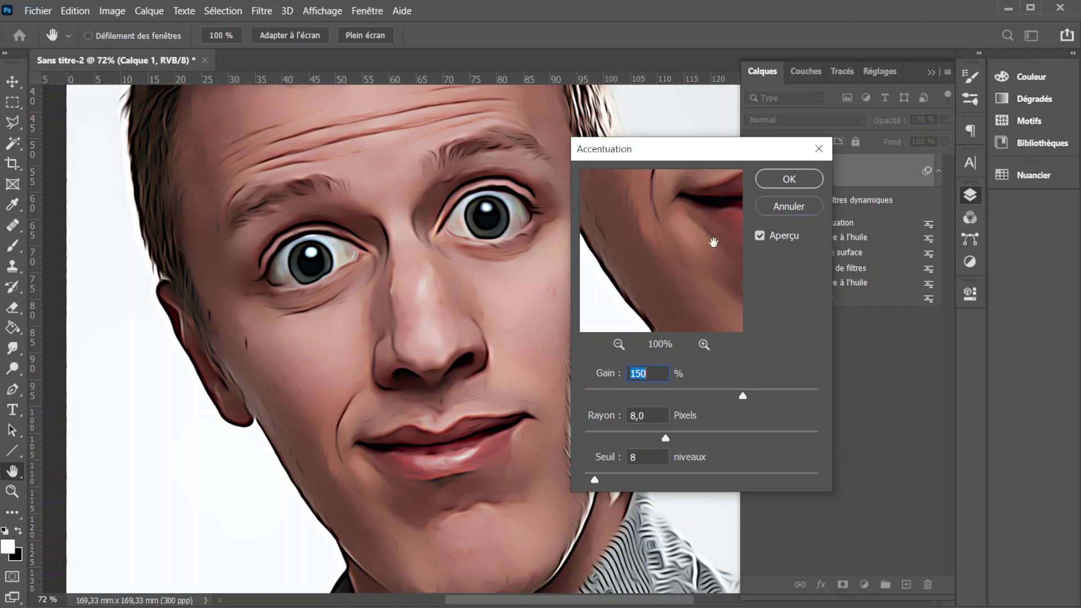
Apply the Unsharp Mask filter and compare the portrait with and without it.
left_click(788, 179)
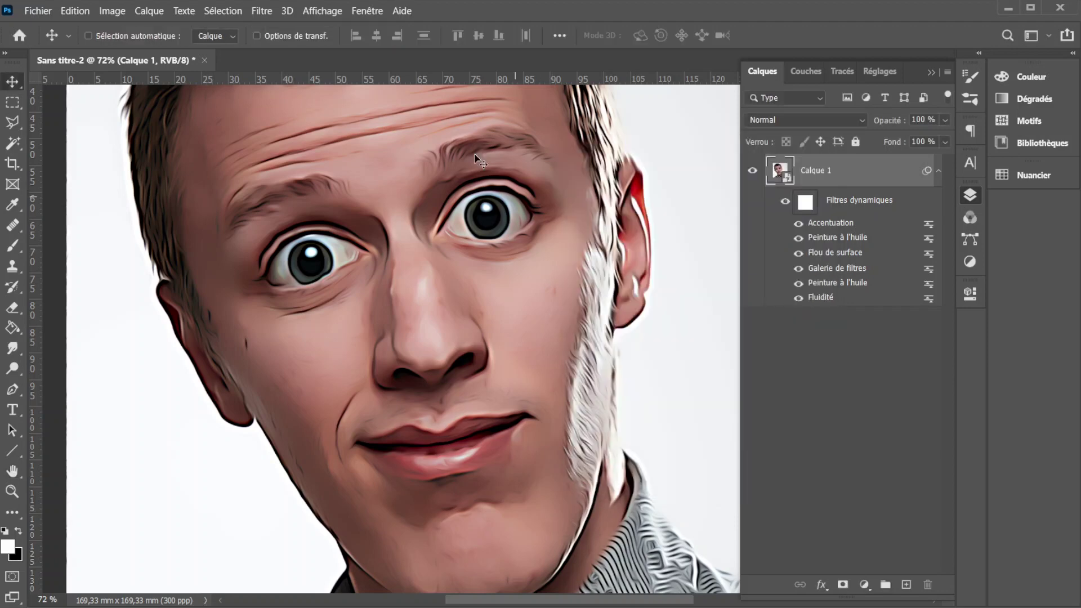
left_click(799, 223)
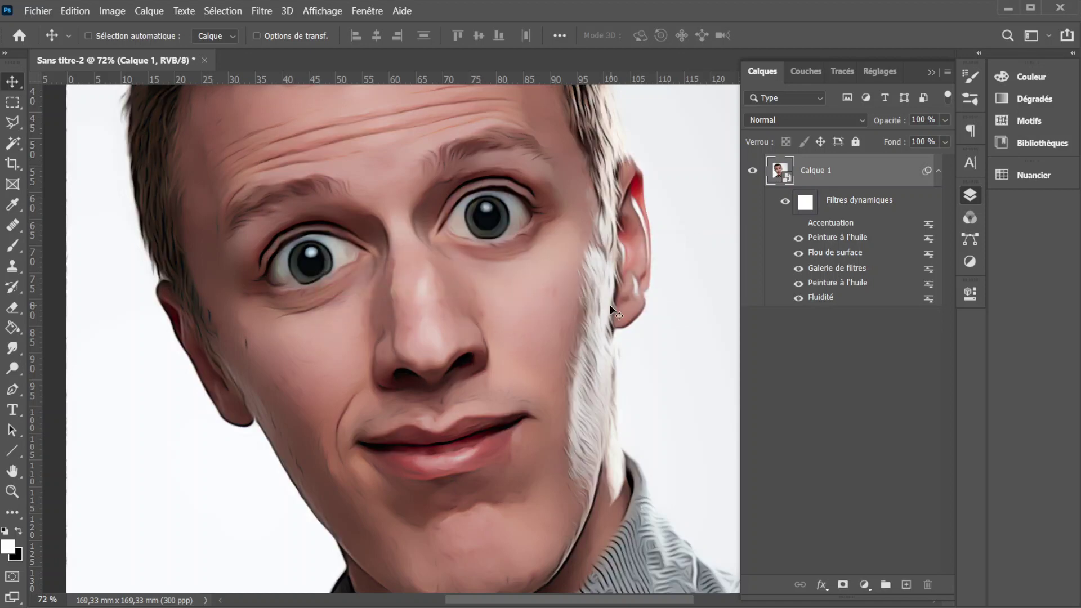
left_click(798, 225)
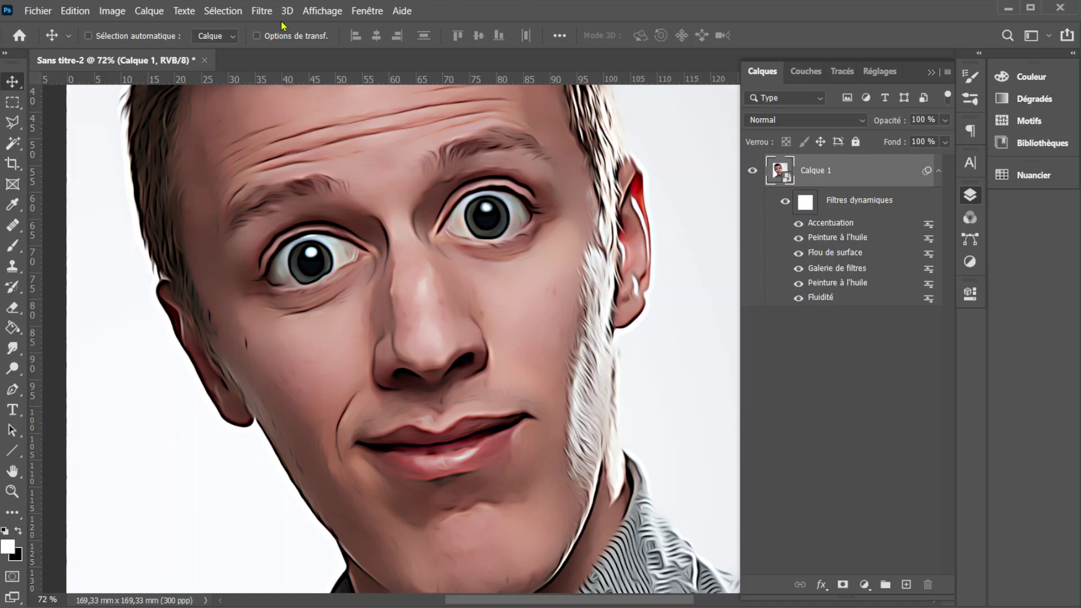
Apply a Smart Sharpen filter with amount 150%, radius 1.5 px, noise reduction 100% and Gaussian Blur removal, checking the face in the preview.
left_click(262, 14)
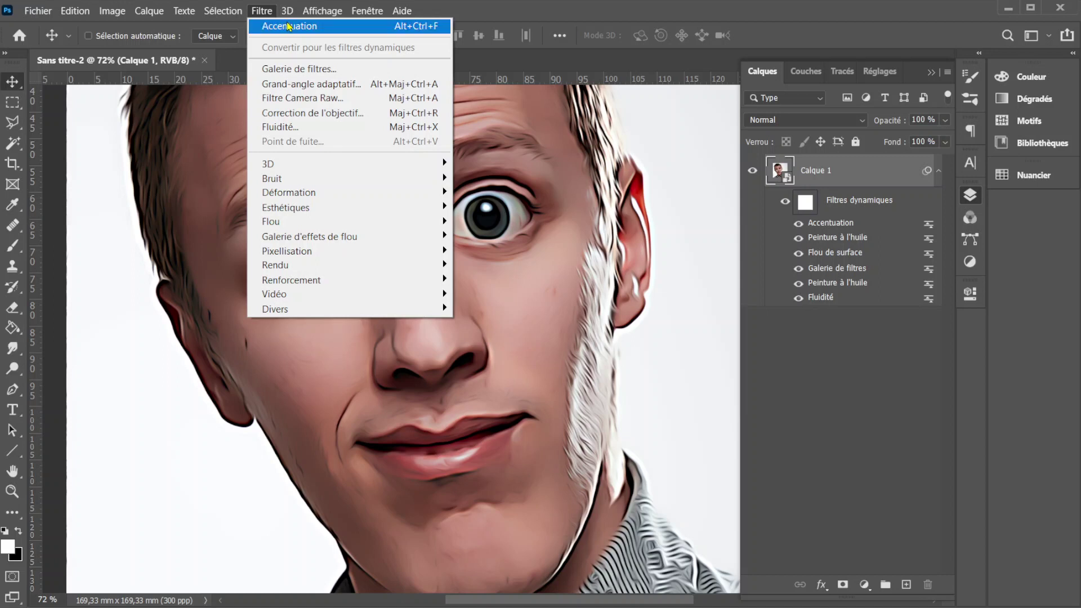
mouse_move(374, 252)
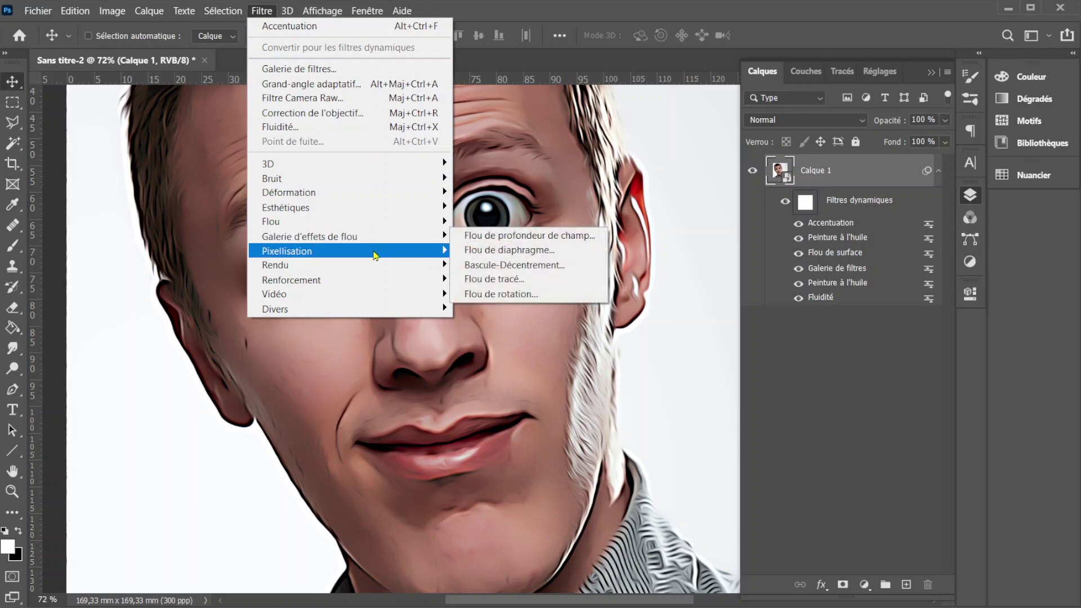
mouse_move(422, 279)
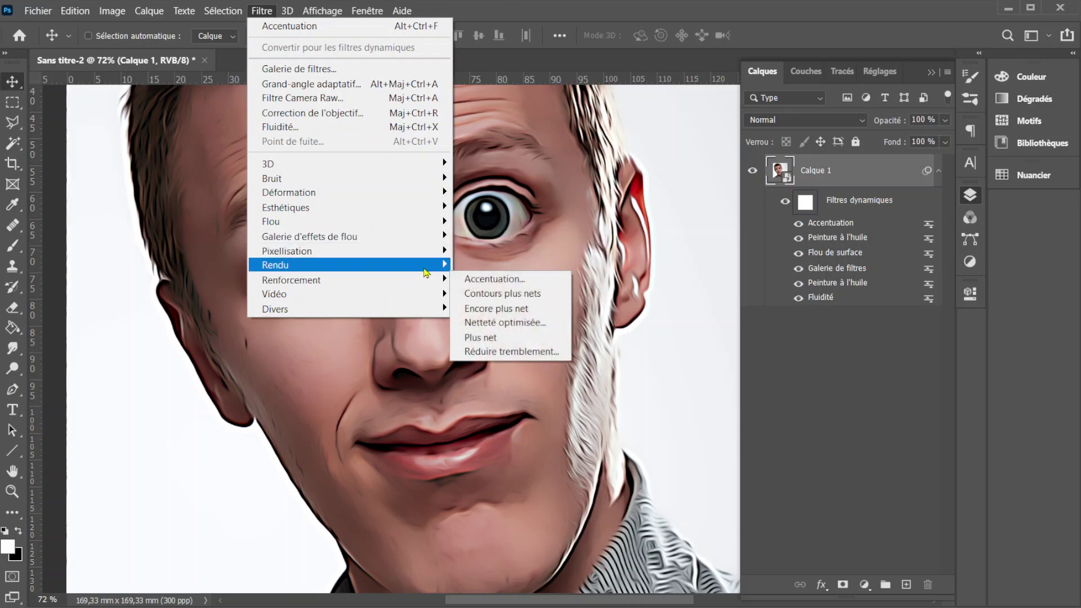
left_click(494, 323)
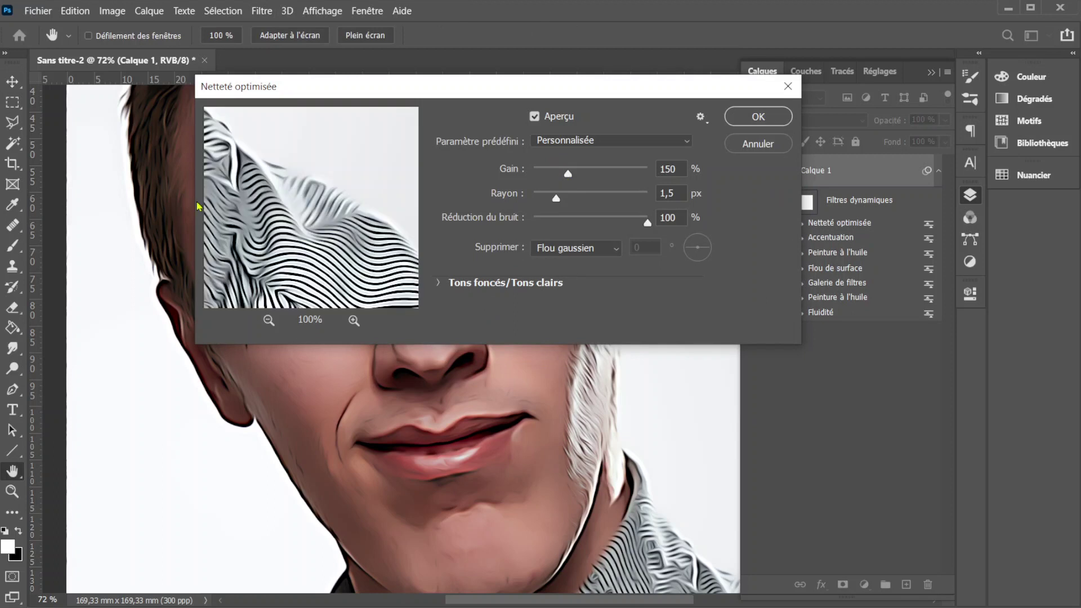
left_click_drag(251, 198, 405, 226)
left_click_drag(287, 183, 350, 210)
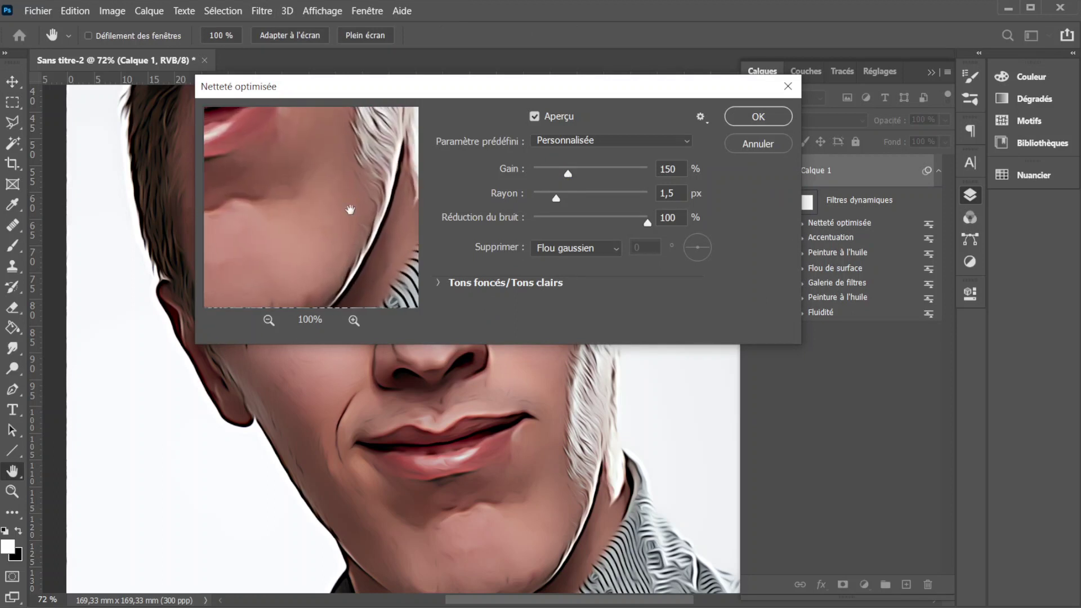
left_click_drag(347, 262, 354, 258)
left_click_drag(312, 143, 466, 237)
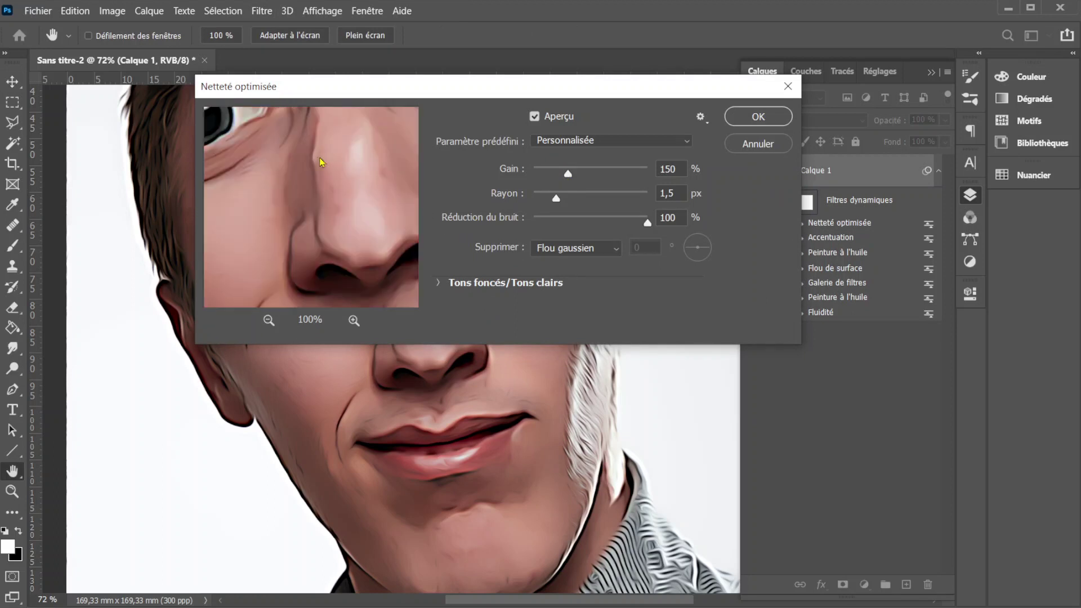
left_click_drag(320, 160, 425, 252)
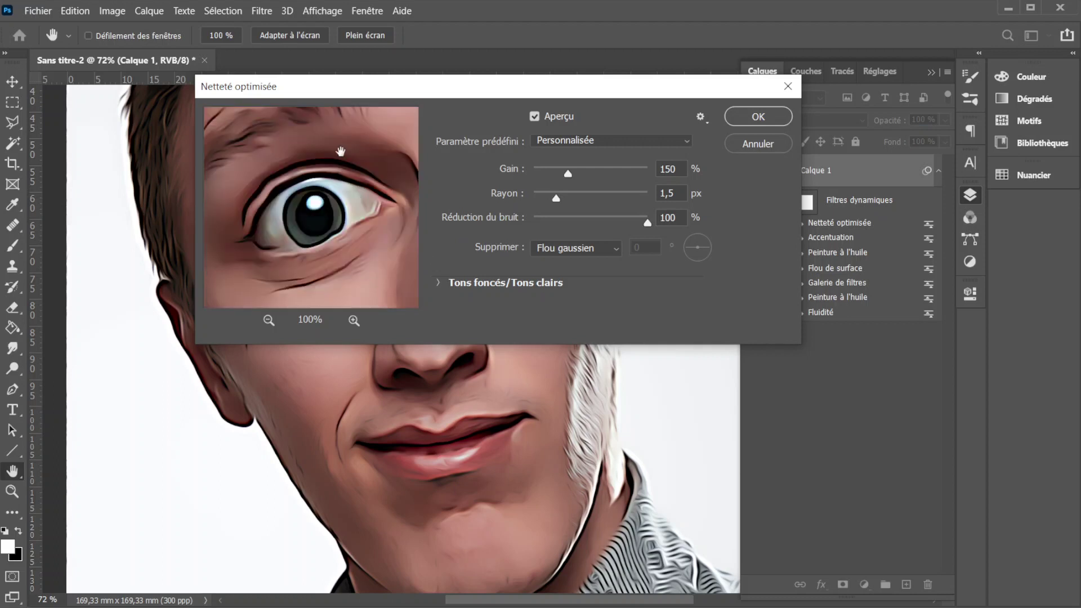
left_click_drag(357, 222, 252, 200)
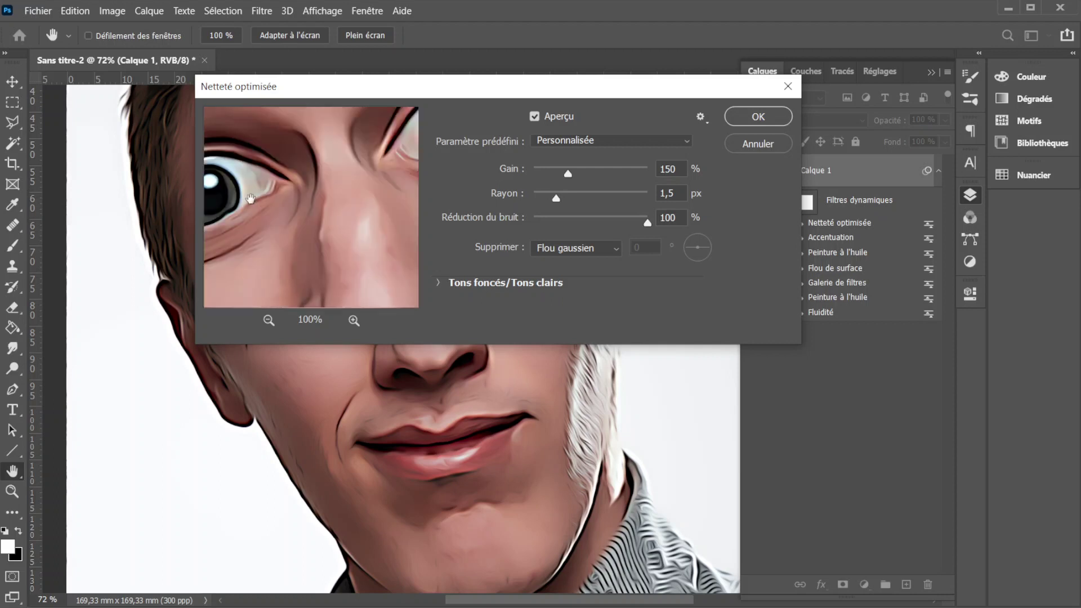
left_click_drag(393, 133, 377, 225)
left_click_drag(301, 181, 366, 243)
left_click_drag(266, 205, 327, 197)
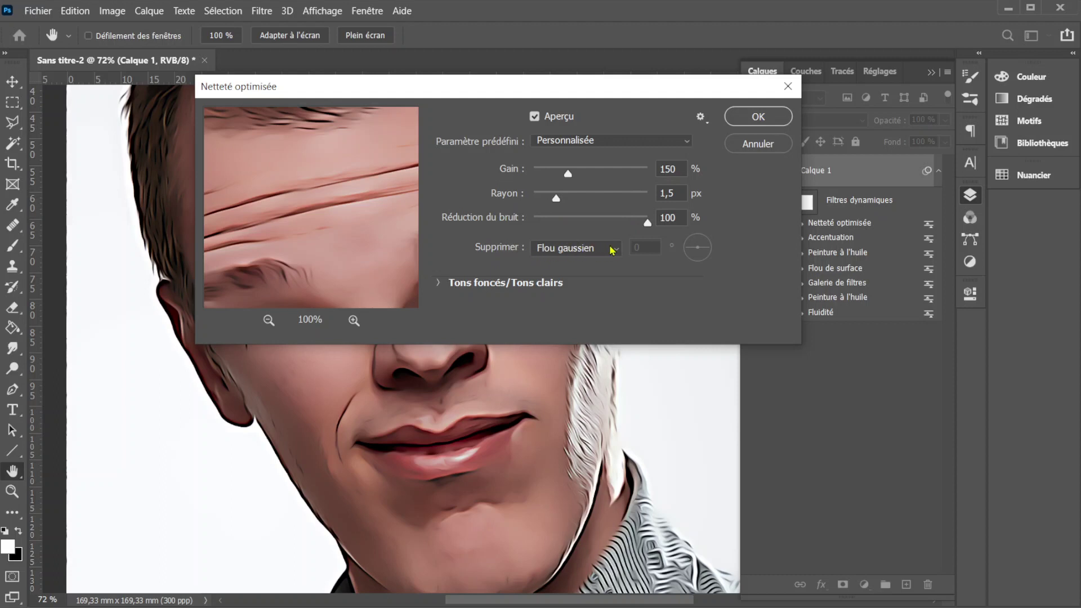
left_click(749, 118)
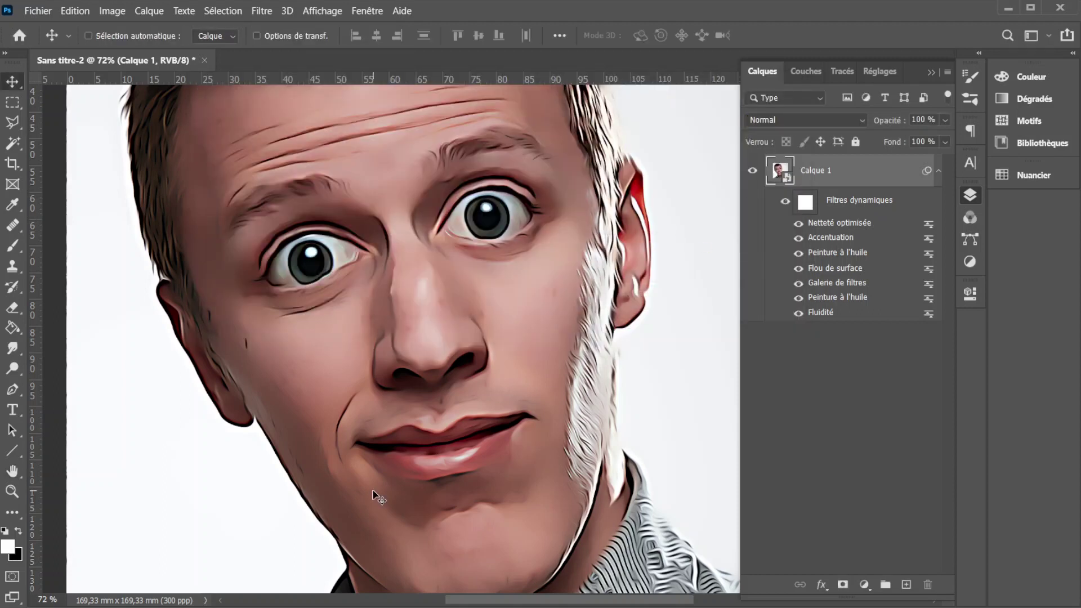
Compare the whole portrait with all smart filters hidden and shown.
scroll(413, 459, "down", 2)
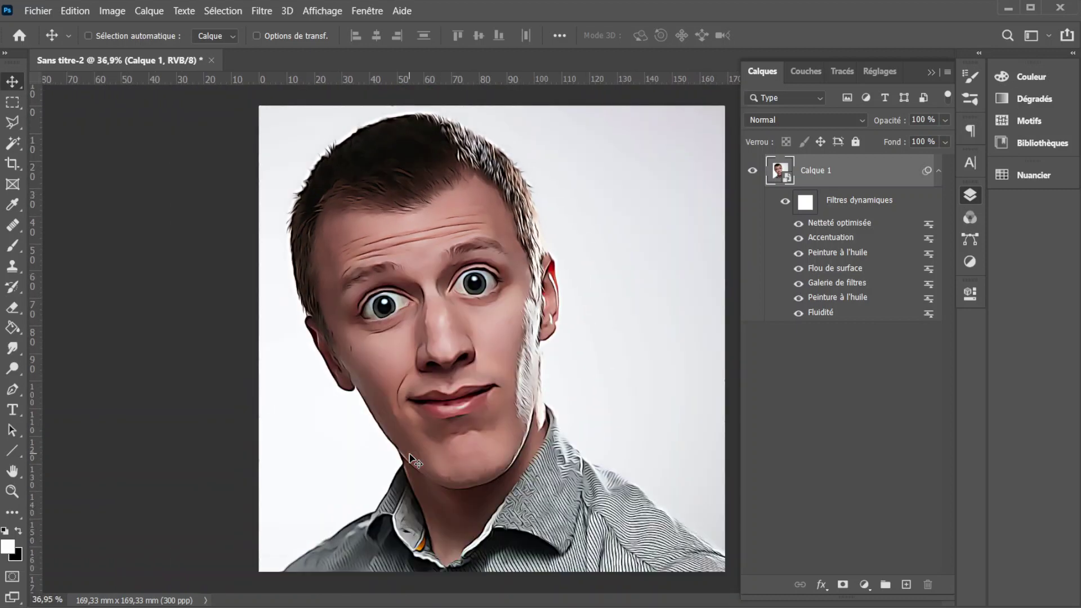
left_click(782, 202)
left_click(782, 203)
left_click(783, 203)
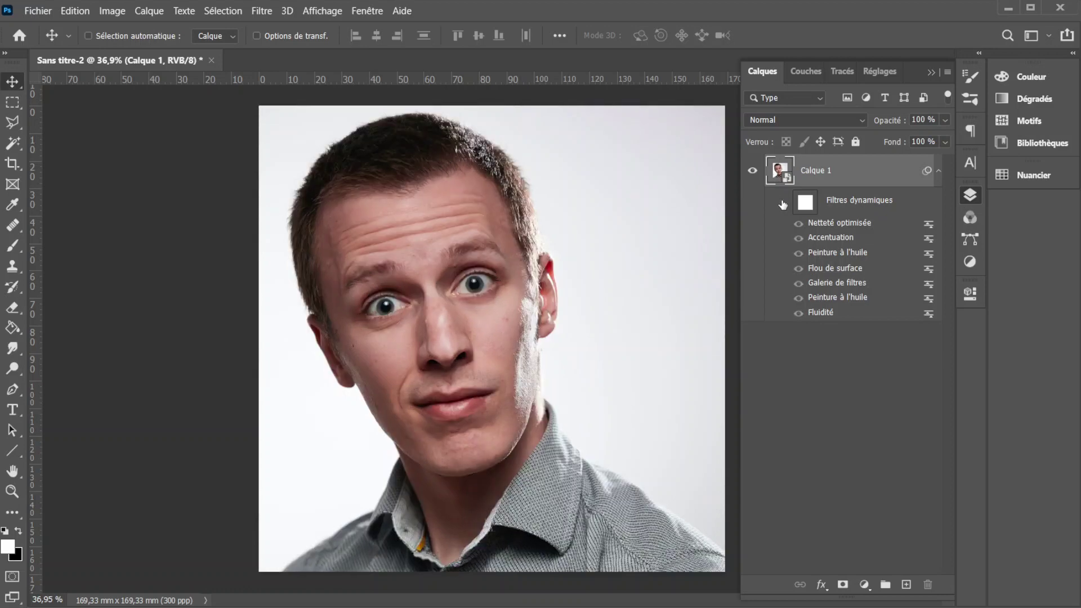
left_click(783, 202)
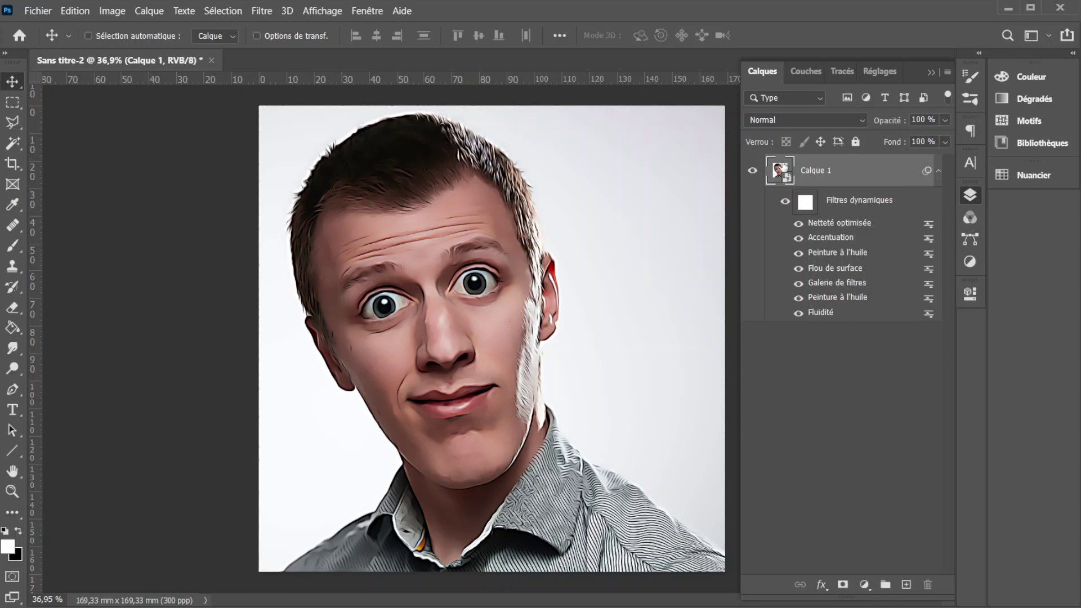
Duplicate the portrait layer Calque 1 and apply a Gaussian Blur with a 20-pixel radius to the copy.
key("ctrl")
key("ctrl+j")
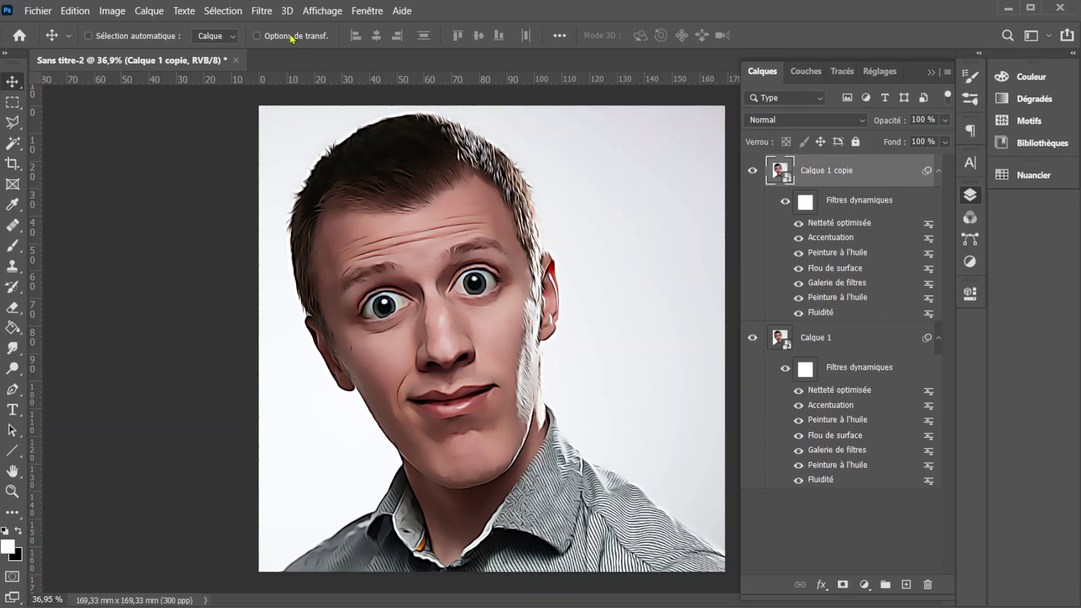
left_click(265, 17)
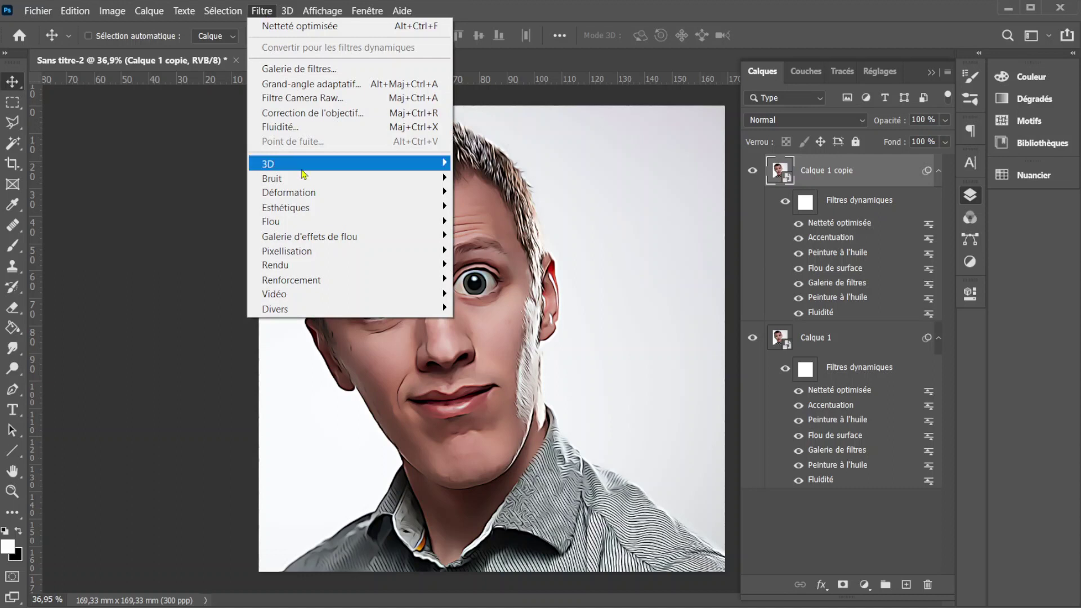
mouse_move(319, 221)
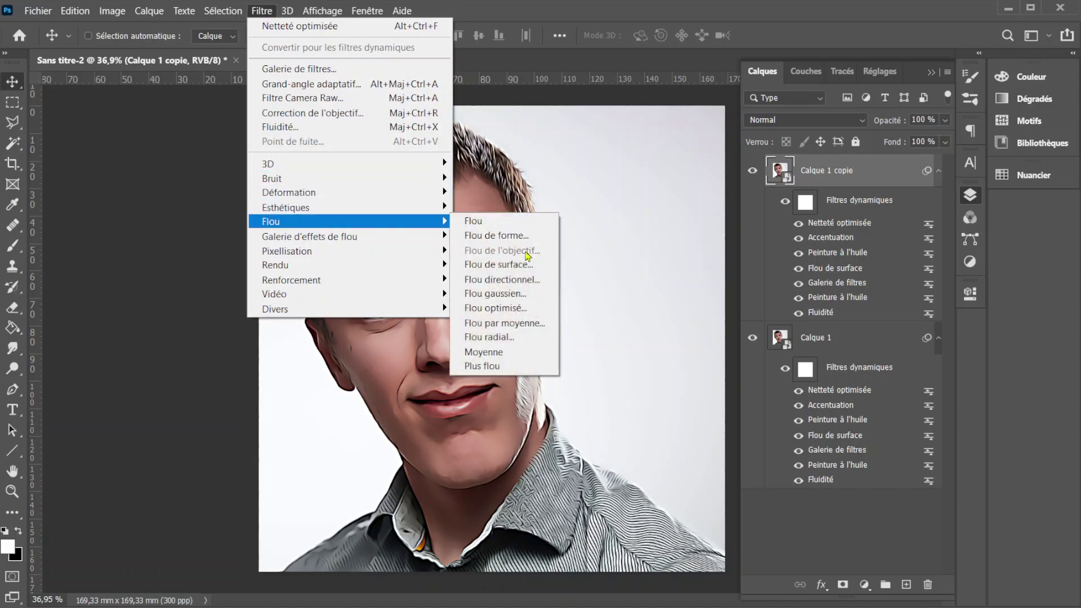
left_click(513, 294)
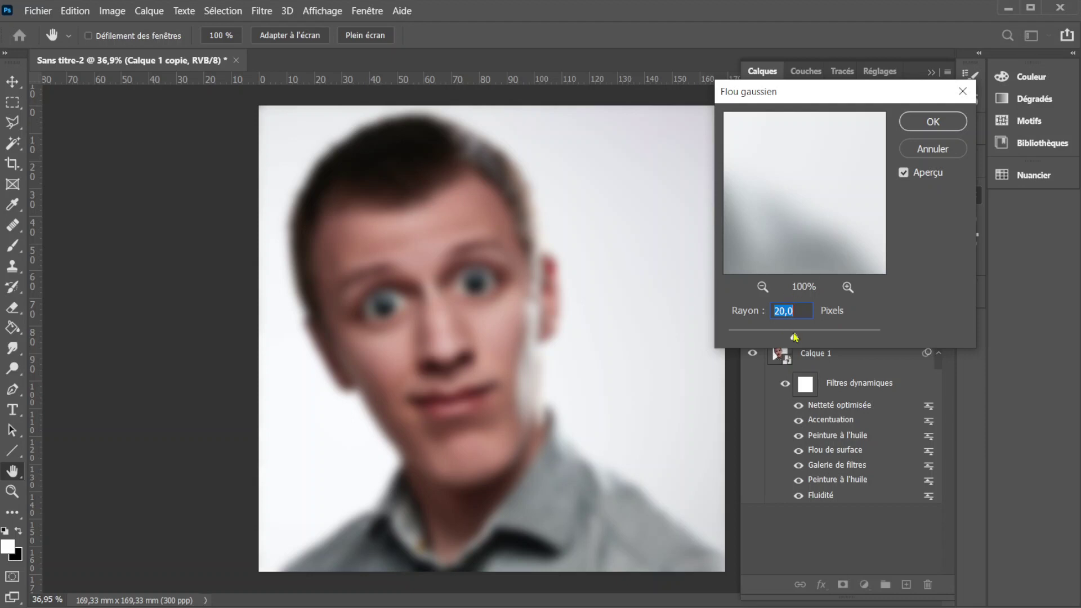
left_click(927, 123)
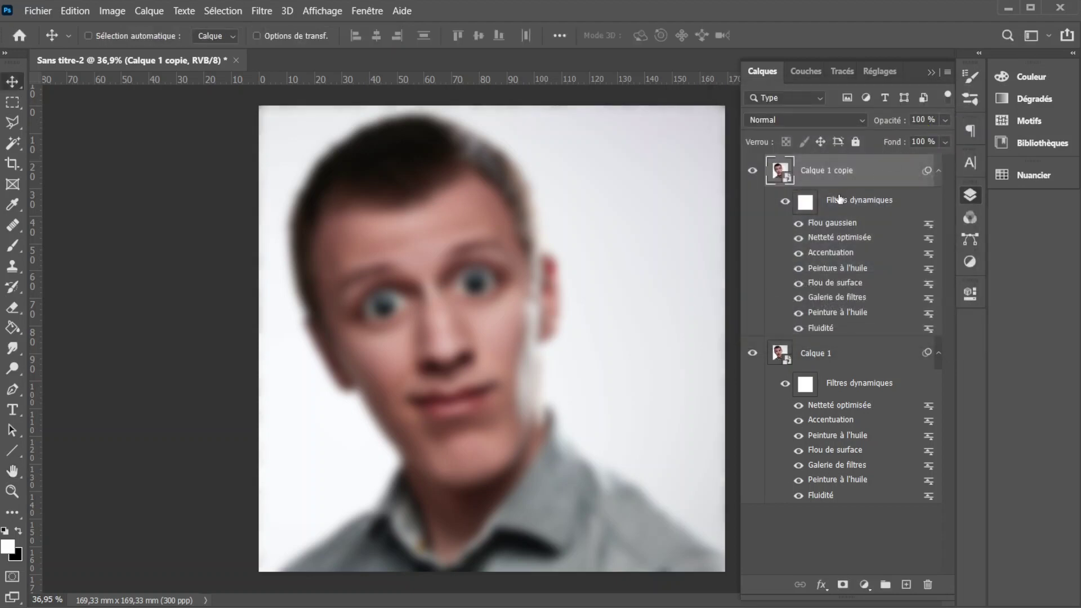
Collapse the copy's filter list, add an Invert adjustment layer above it and clip the adjustment to Calque 1 copie.
left_click(938, 172)
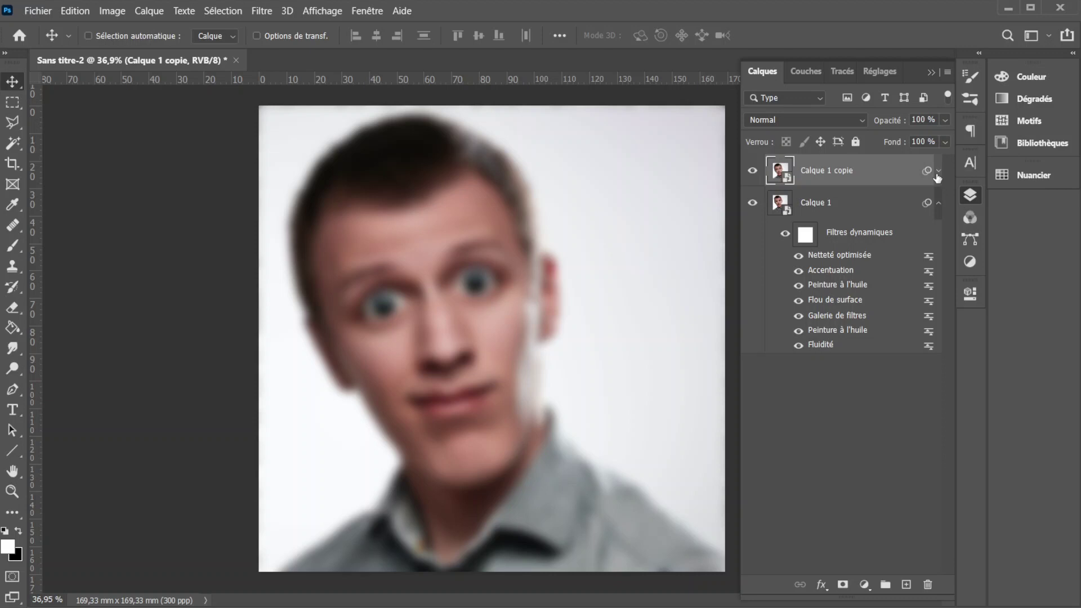
left_click(863, 585)
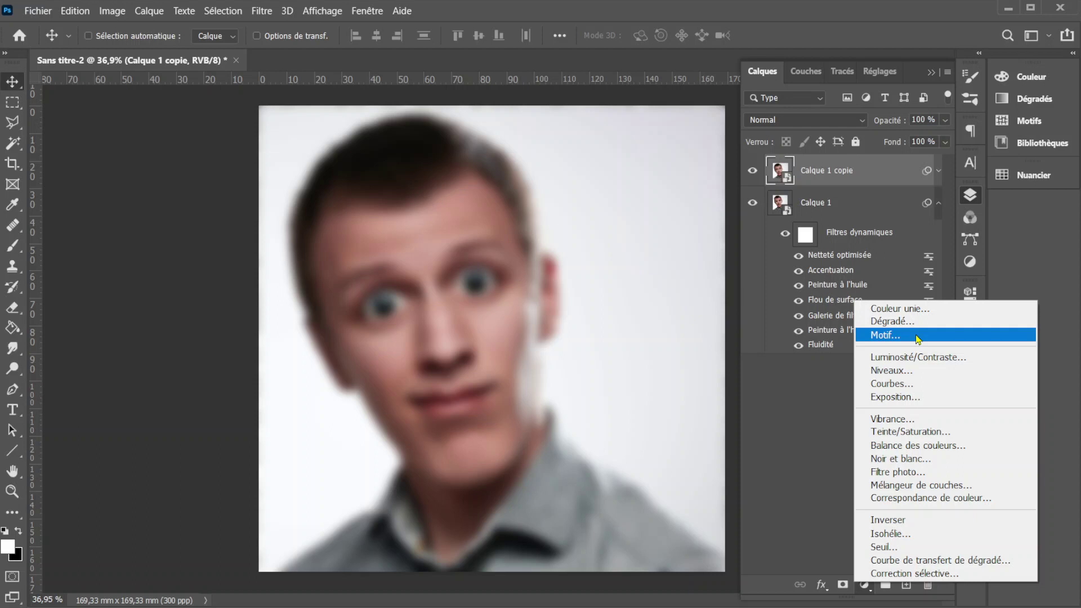
left_click(887, 521)
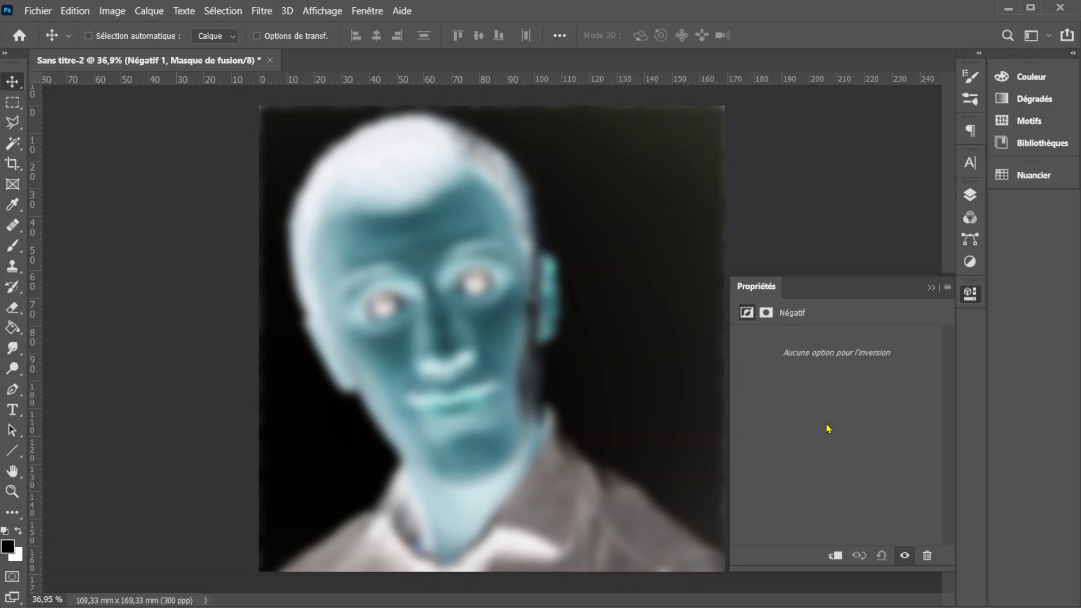
left_click(932, 288)
left_click(970, 195)
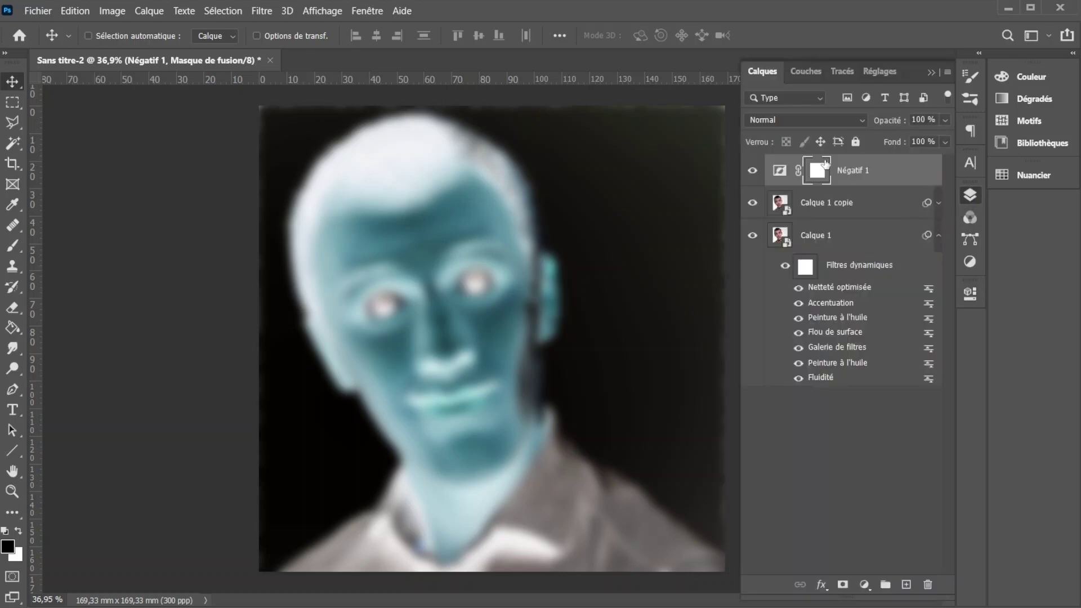
left_click_drag(819, 168, 784, 184)
left_click(784, 185, "alt")
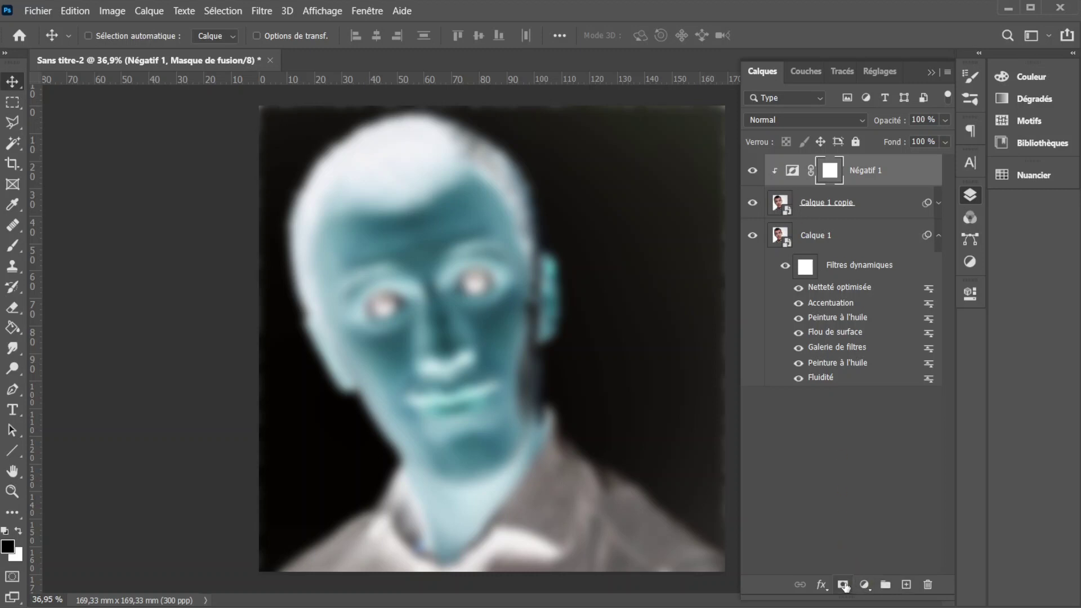
Add a Black & White adjustment layer above the clipped Invert layer and return to the layer stack.
left_click(865, 586)
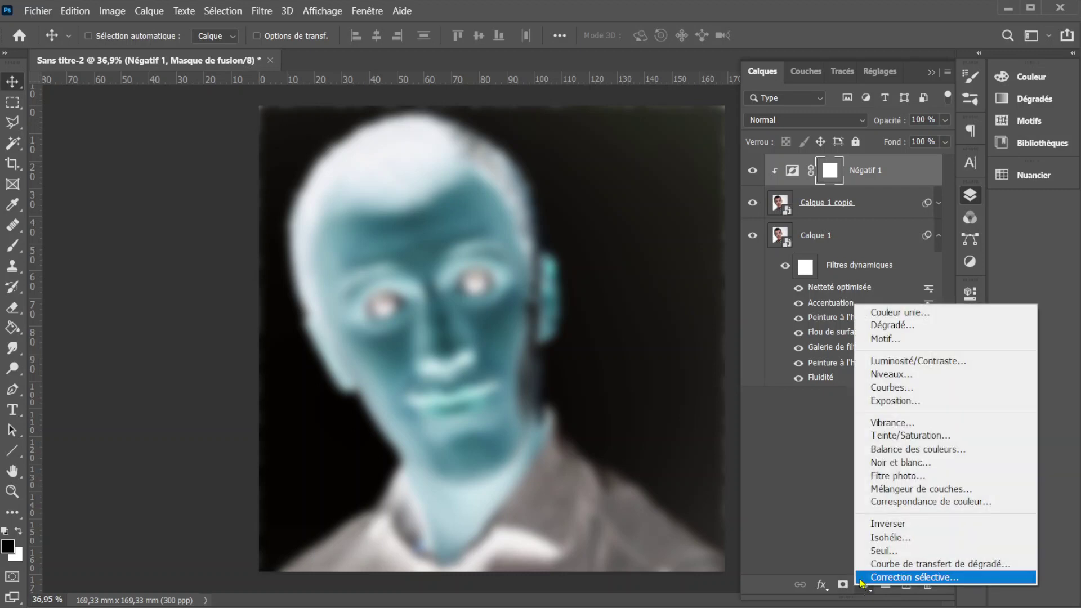
left_click(900, 463)
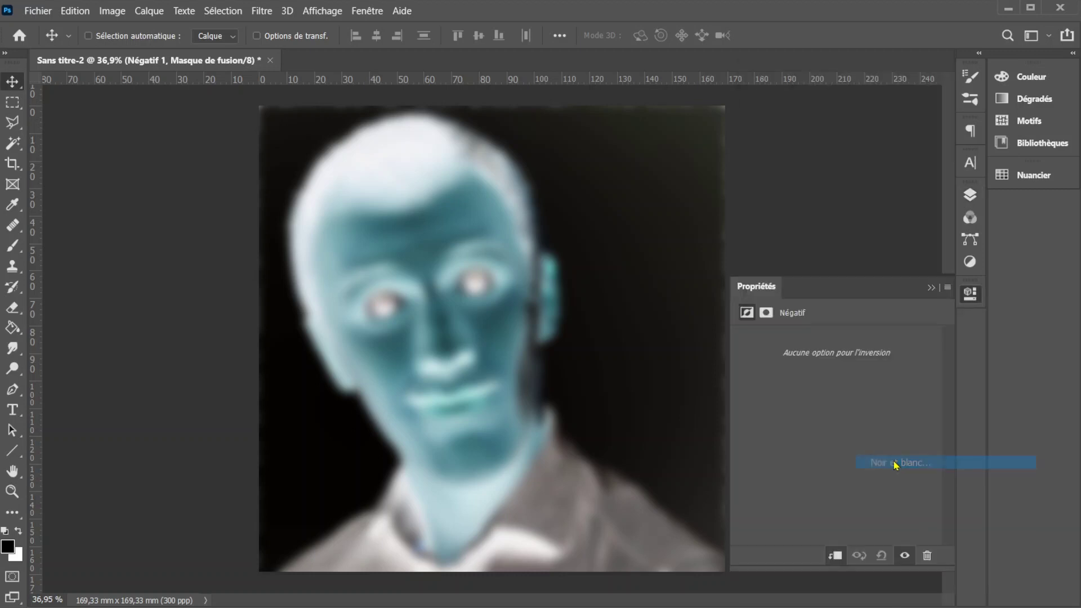
left_click(932, 288)
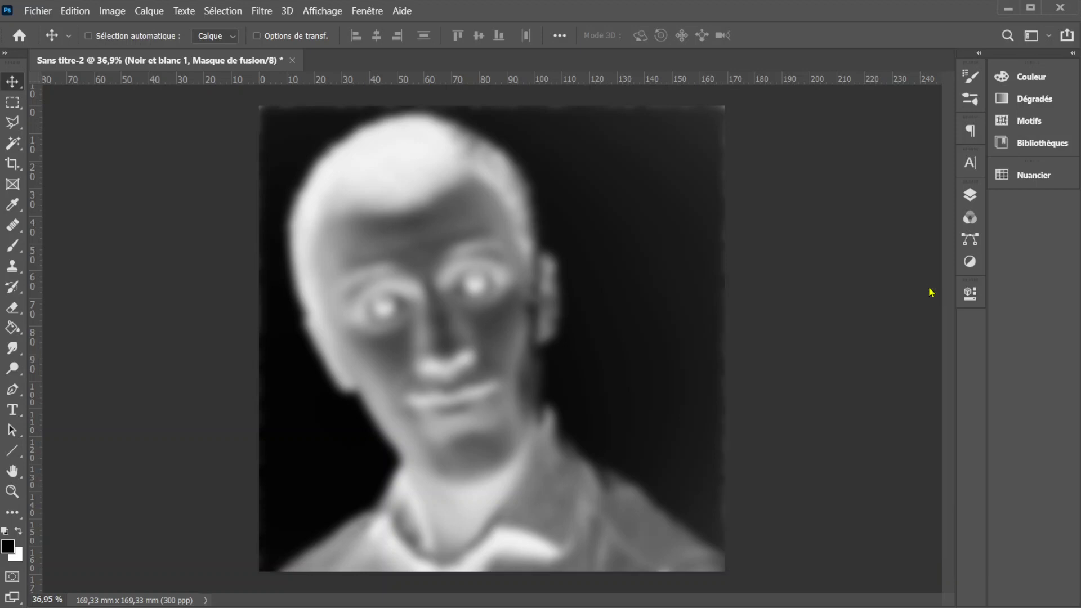
left_click(970, 195)
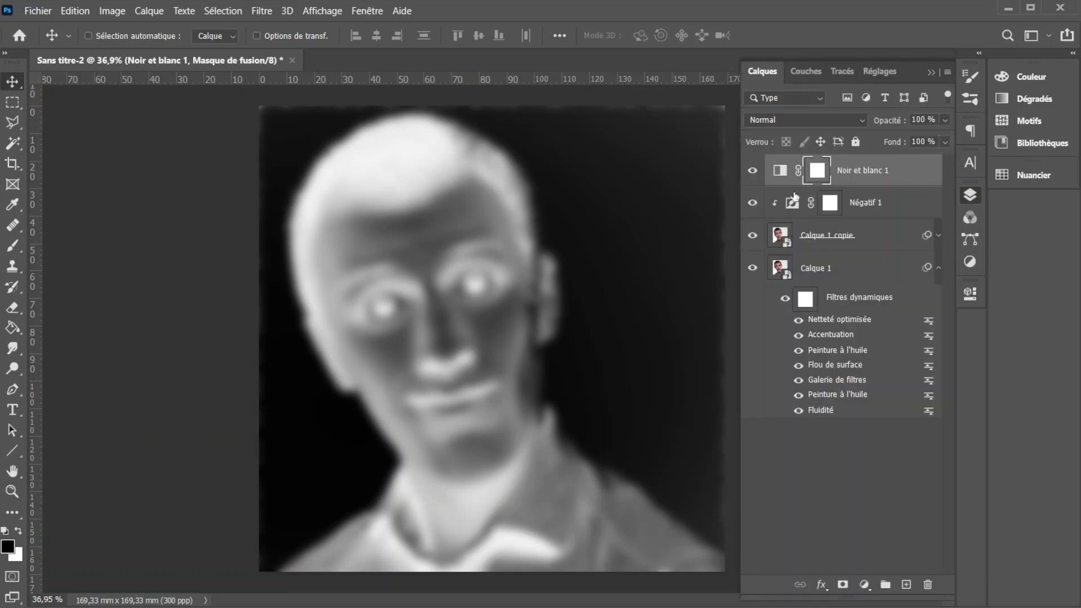
Set Calque 1 copie to the Overlay (Incrustation) blend mode and clip the Black & White adjustment into its clipping stack.
left_click(781, 236)
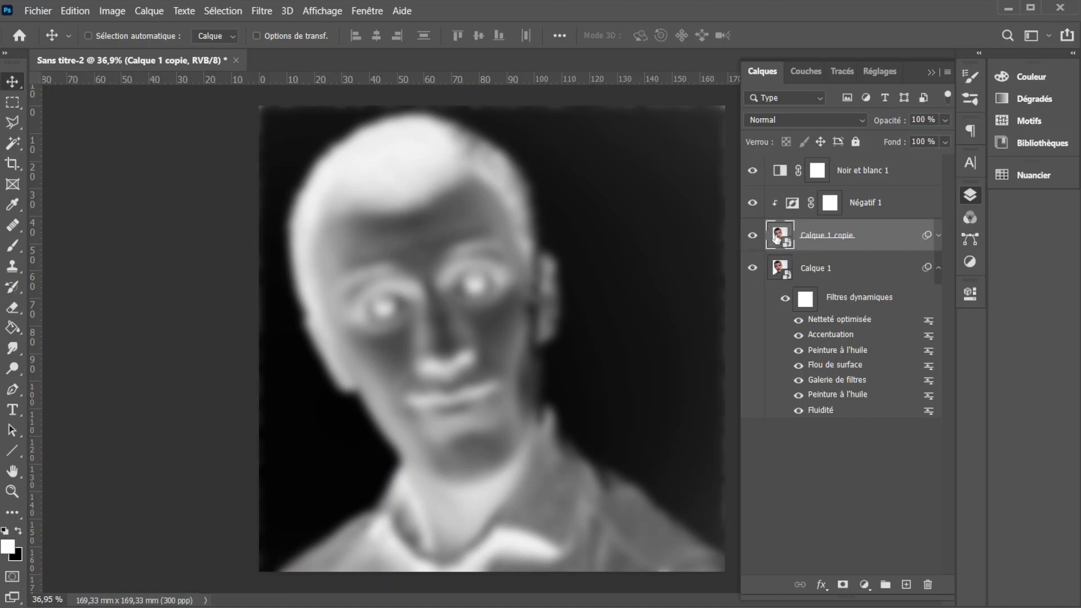
left_click(780, 121)
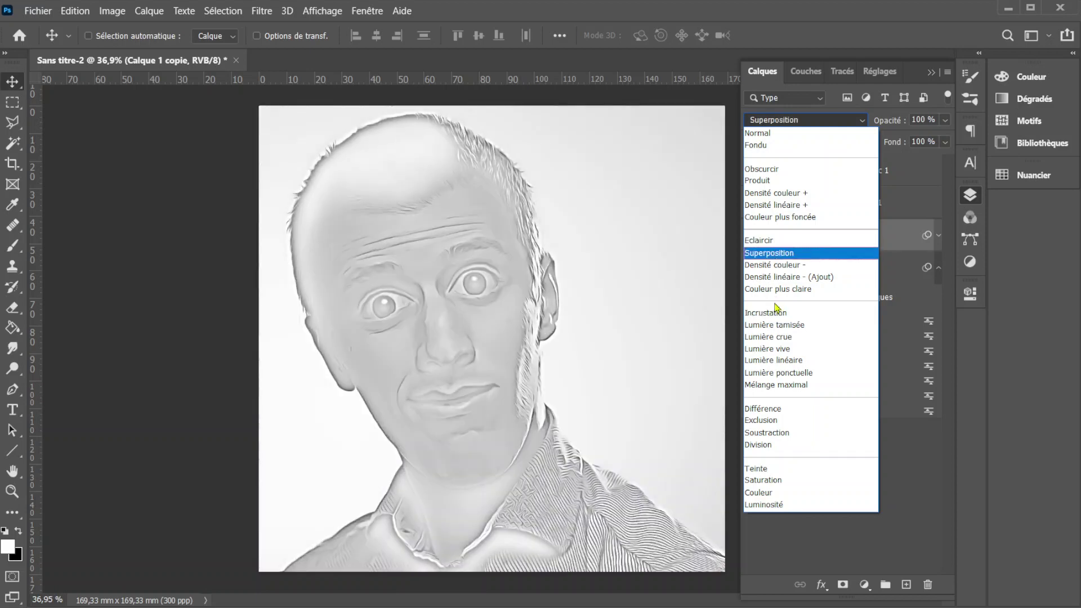
left_click(777, 314)
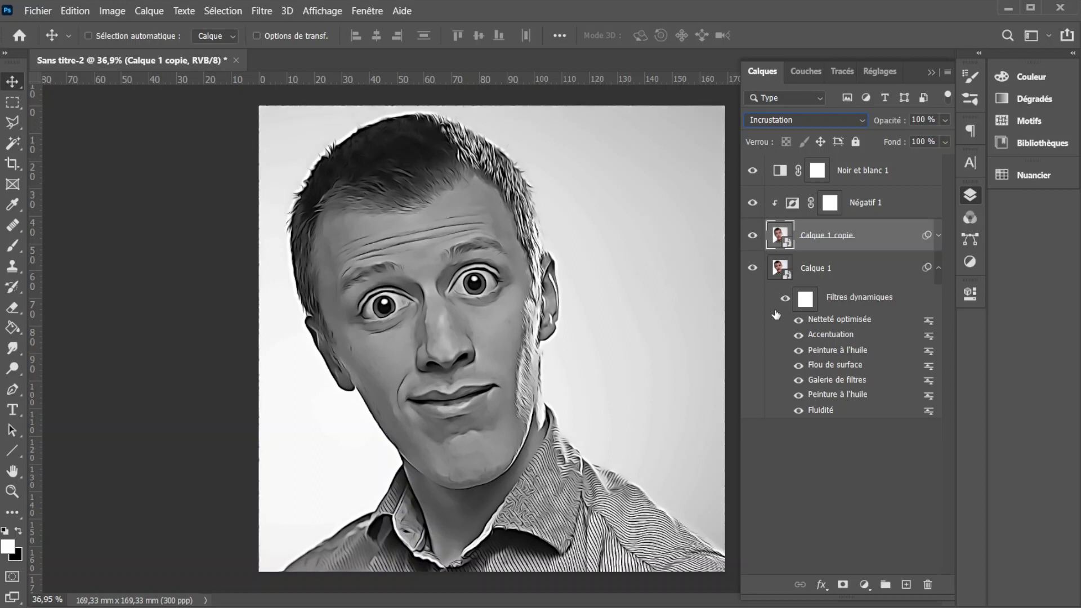
left_click(783, 171)
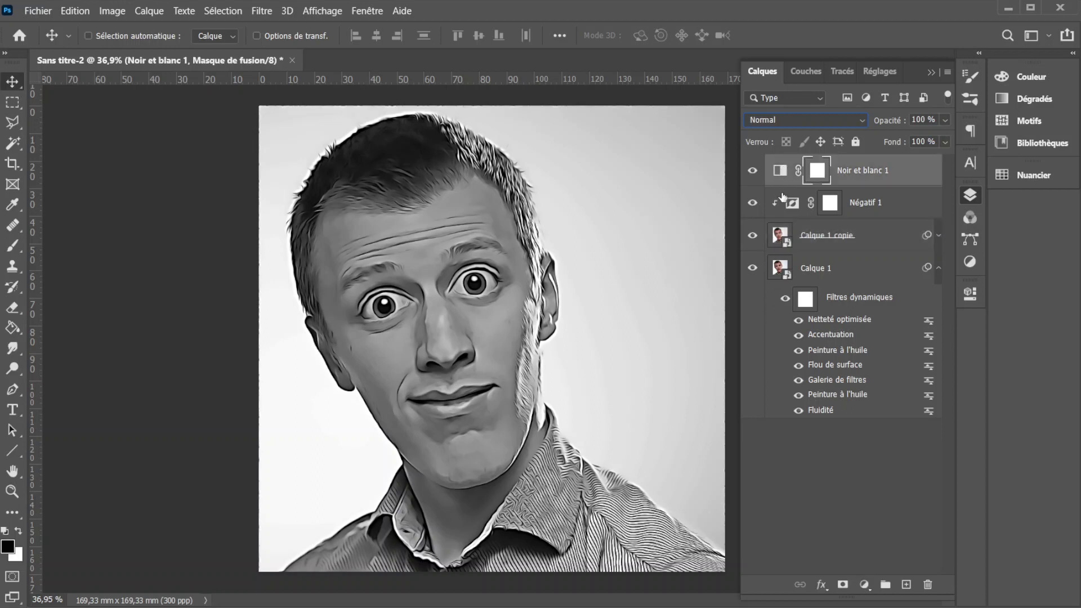
key("alt")
left_click(784, 182, "alt")
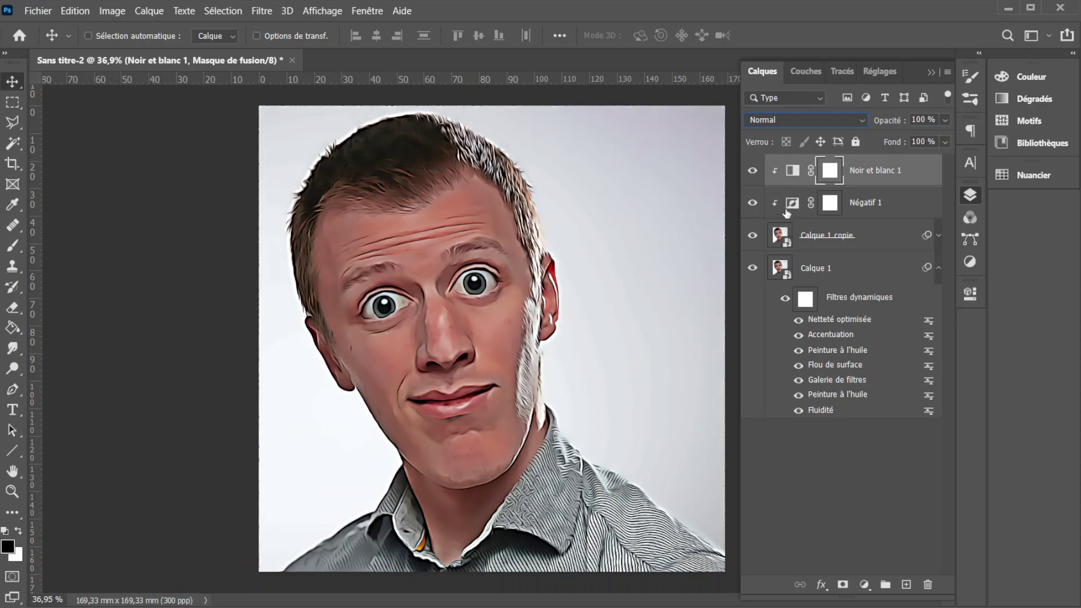
Group Calque 1 copie with its two clipped adjustments and set the group's opacity to 41%.
left_click(781, 232, "shift")
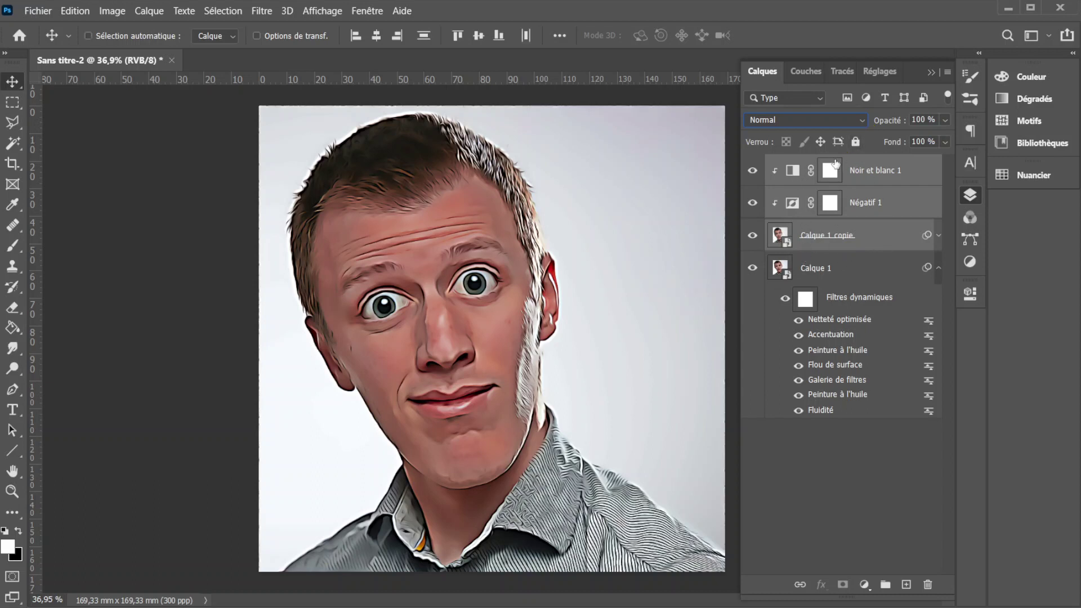
key("ctrl+g")
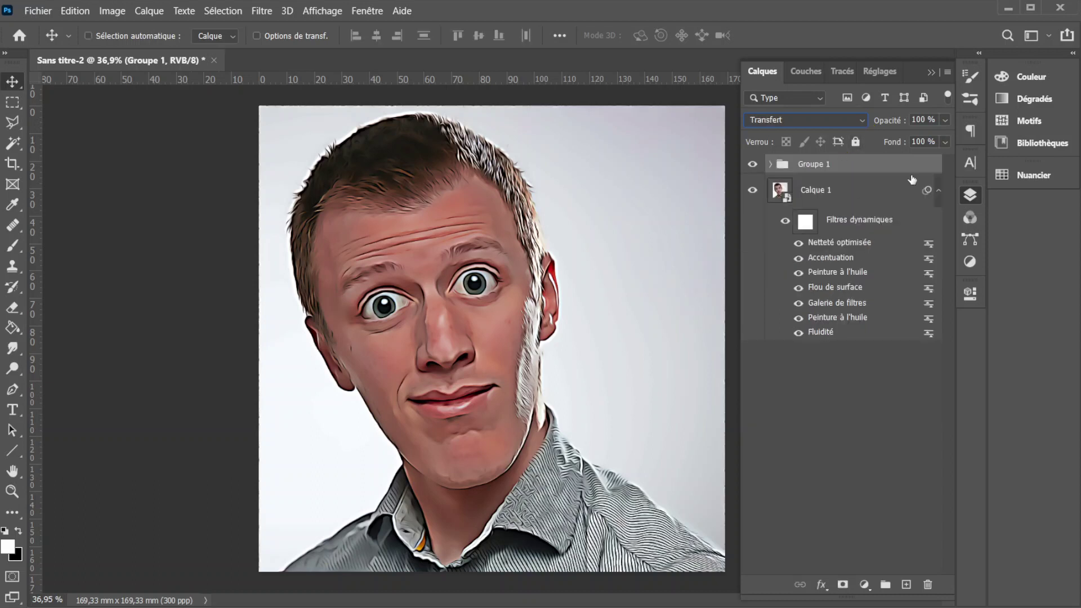
left_click(946, 120)
left_click_drag(947, 137, 901, 151)
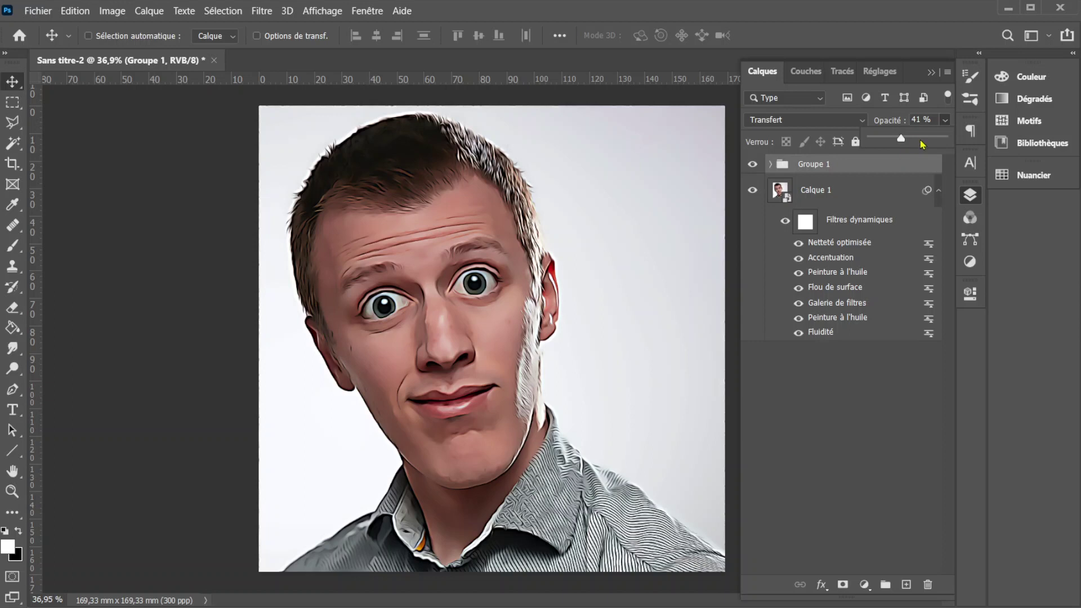
left_click(874, 178)
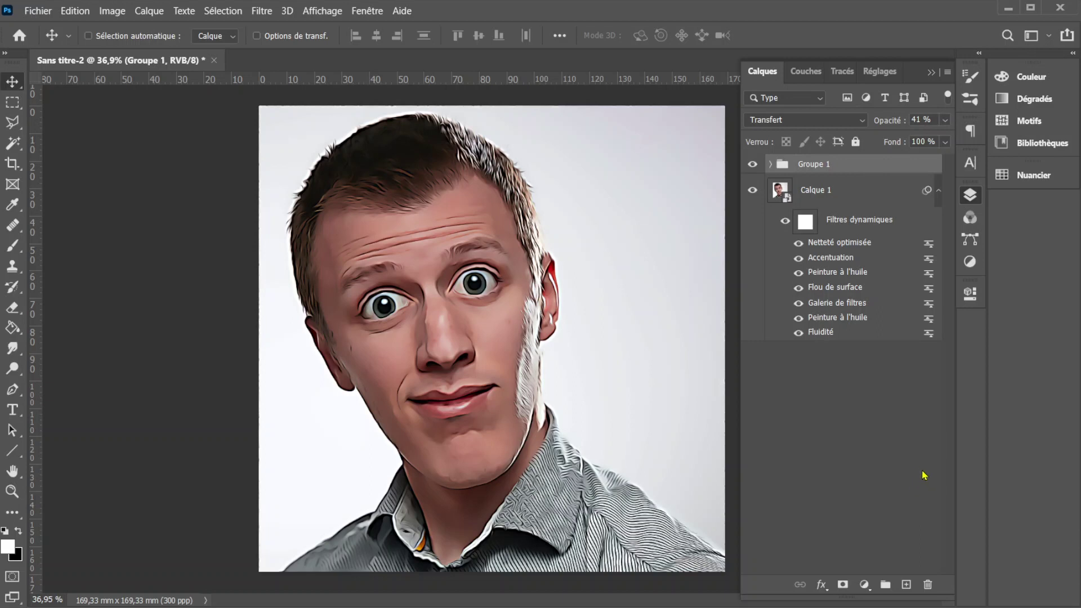
Add a Selective Color adjustment above the group, set Black to -100% for the whites, and return to the layer stack.
left_click(864, 584)
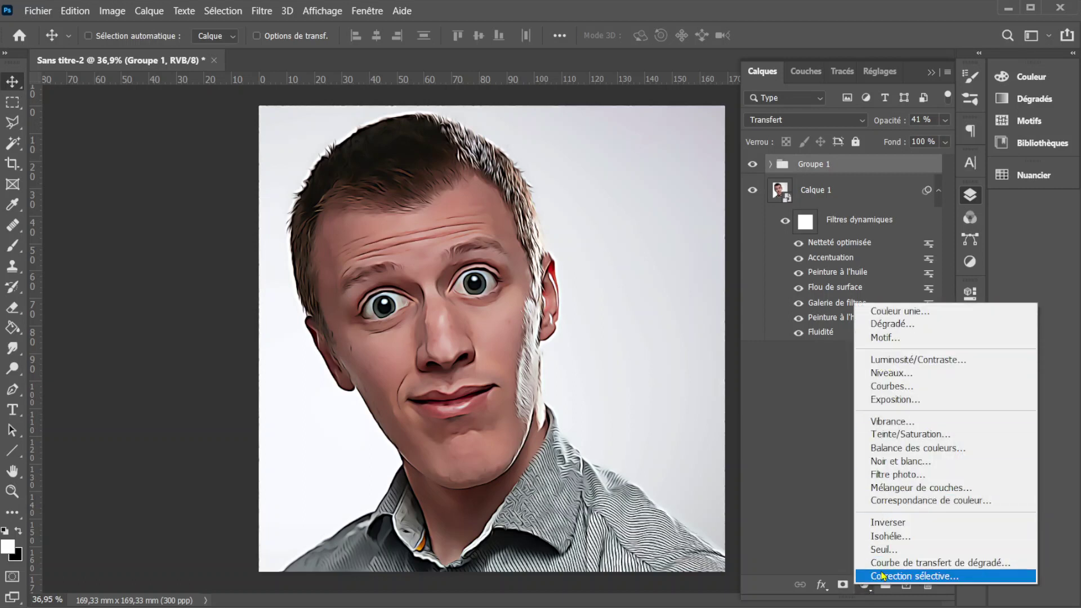
left_click(915, 575)
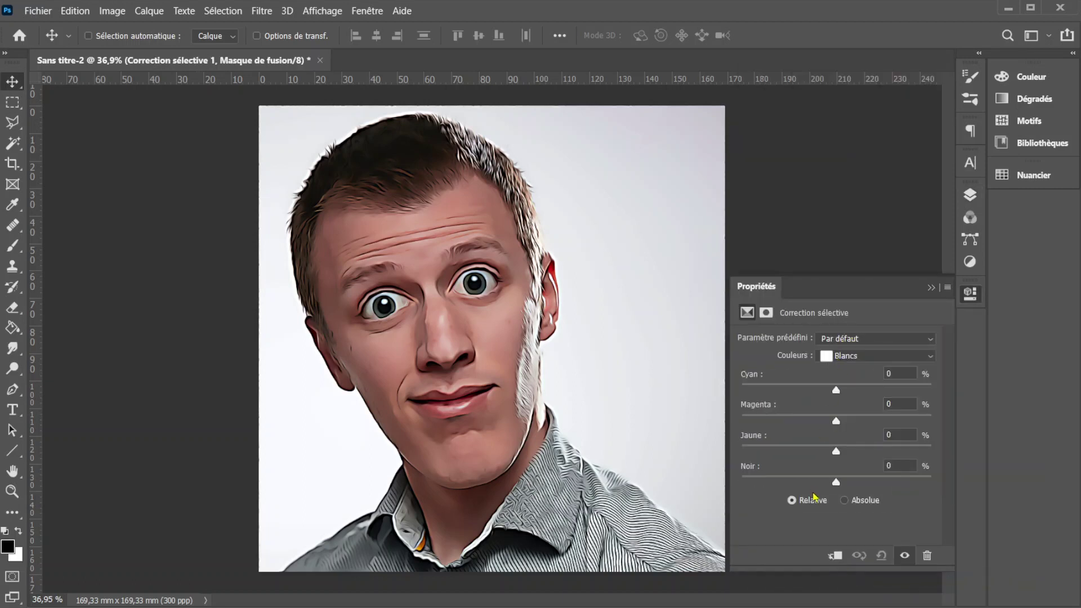
left_click_drag(837, 482, 741, 485)
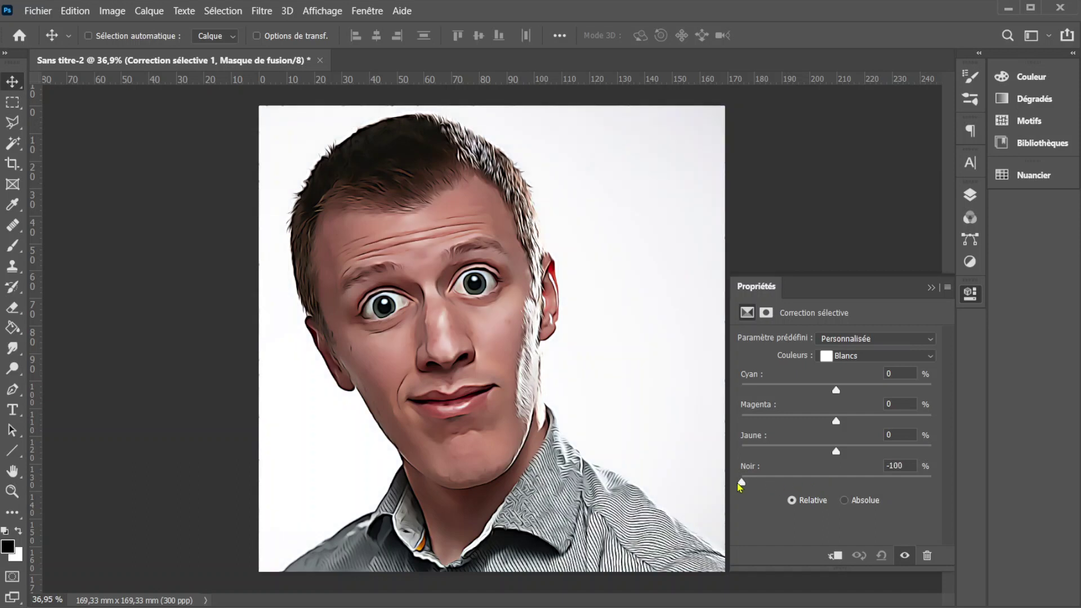
left_click(930, 288)
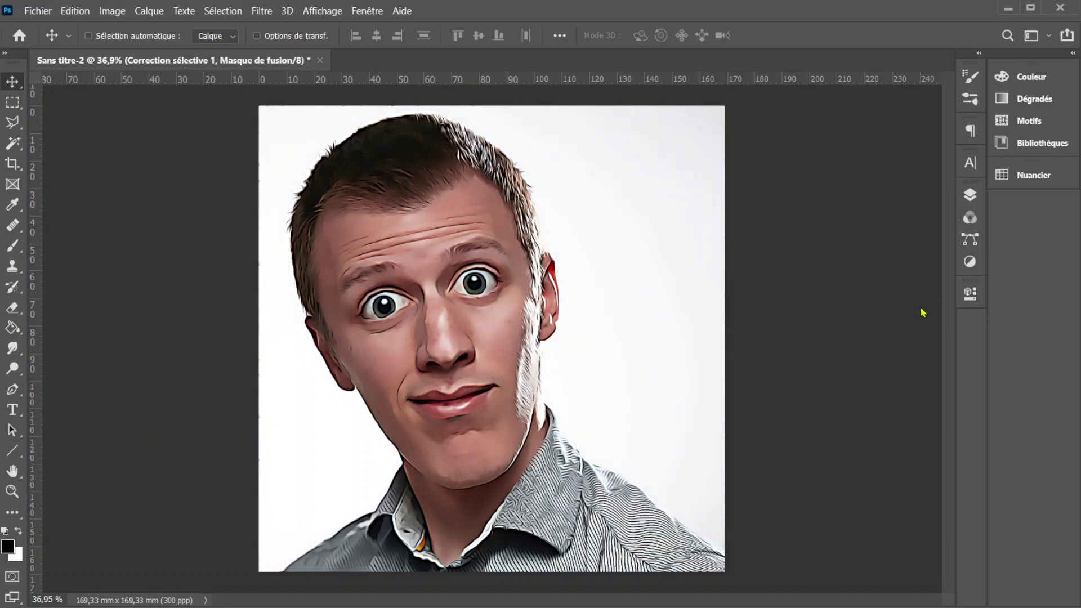
left_click(970, 195)
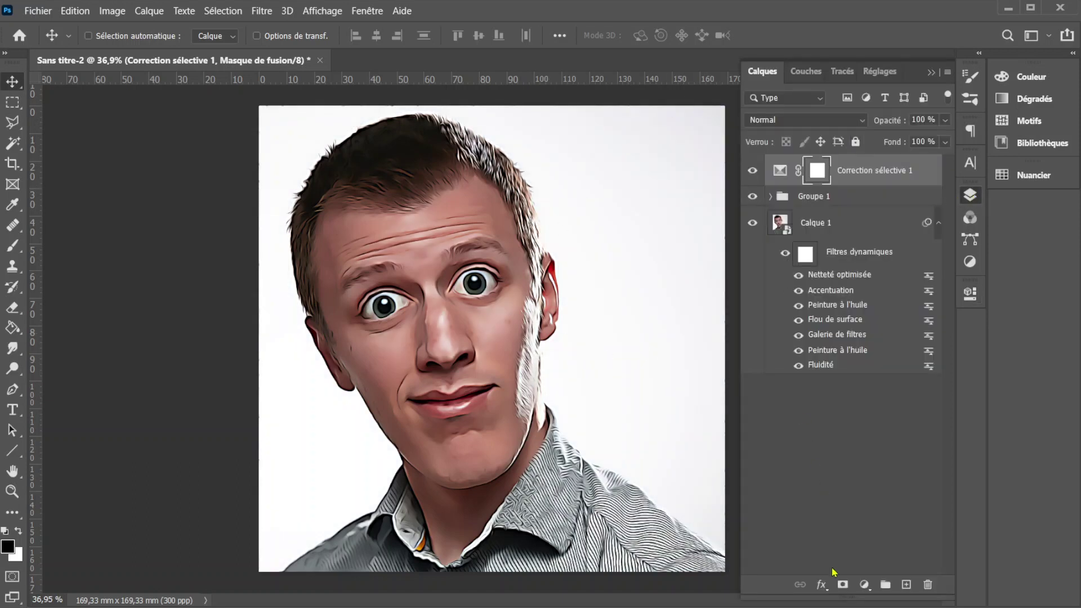
Add a Vibrance adjustment layer on top with Vibrance 15 and Saturation 7, and return to the layer stack.
left_click(865, 585)
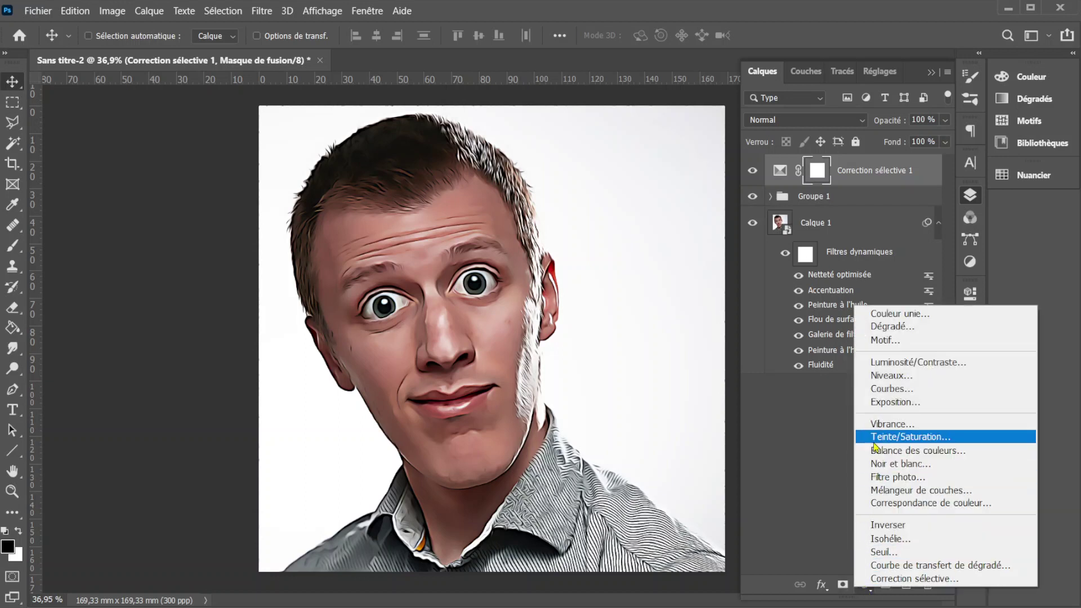
left_click(876, 423)
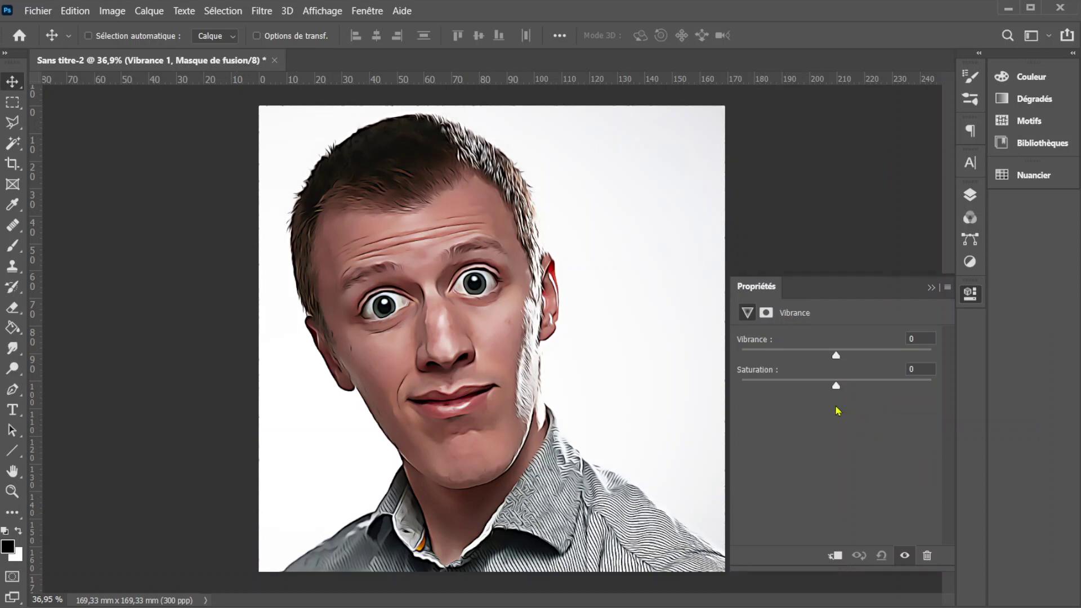
left_click(913, 338)
type("15")
left_click(918, 370)
type("7")
left_click(931, 289)
left_click(970, 195)
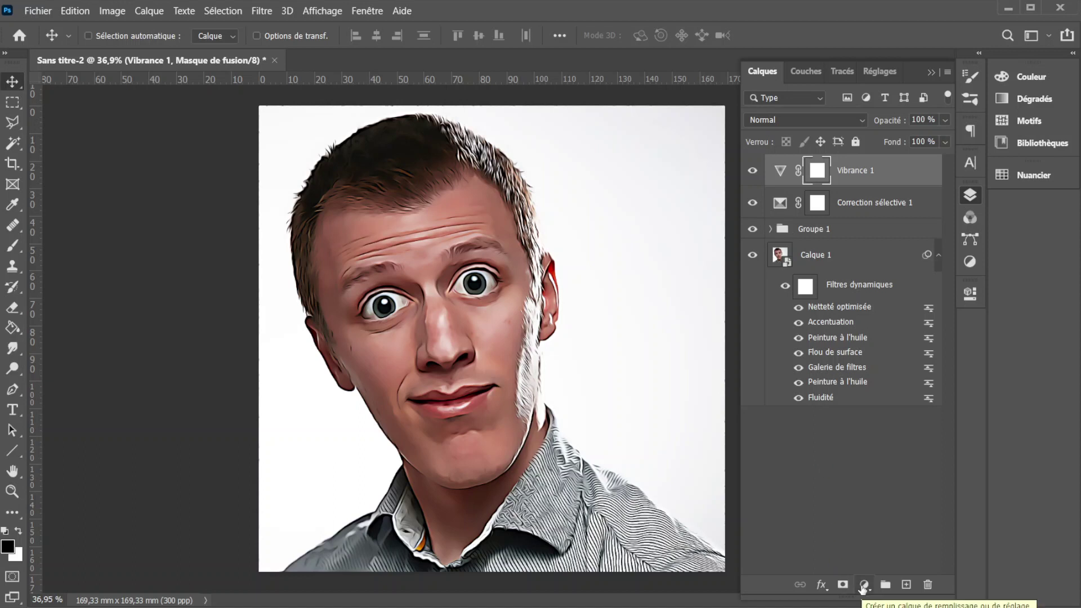
Add a Levels adjustment layer on top with input levels 20, 1.09 and 225, and return to the layer stack.
left_click(863, 586)
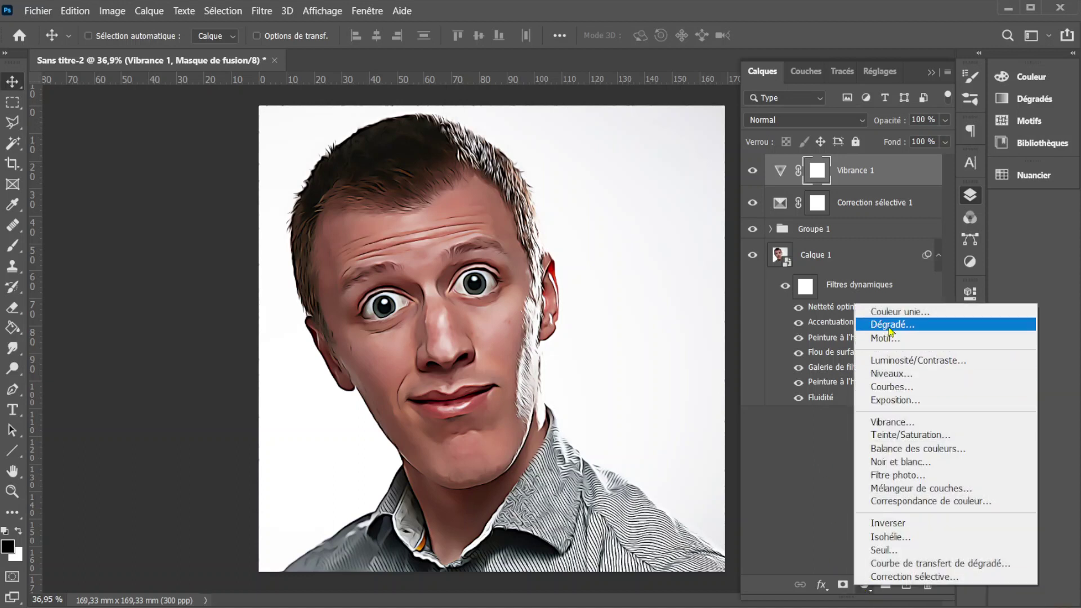
left_click(889, 374)
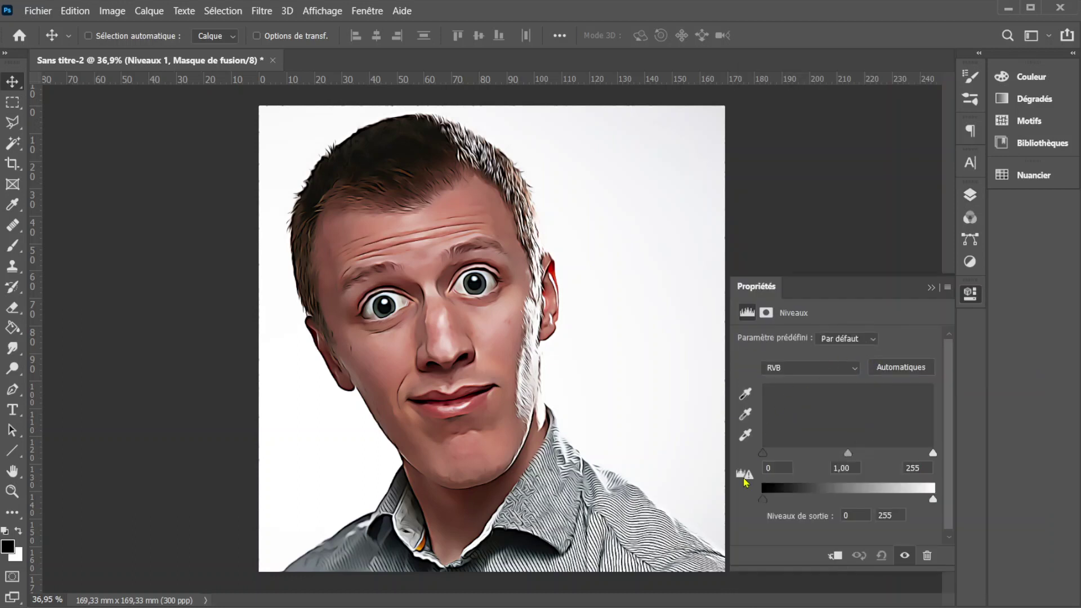
left_click_drag(764, 455, 777, 457)
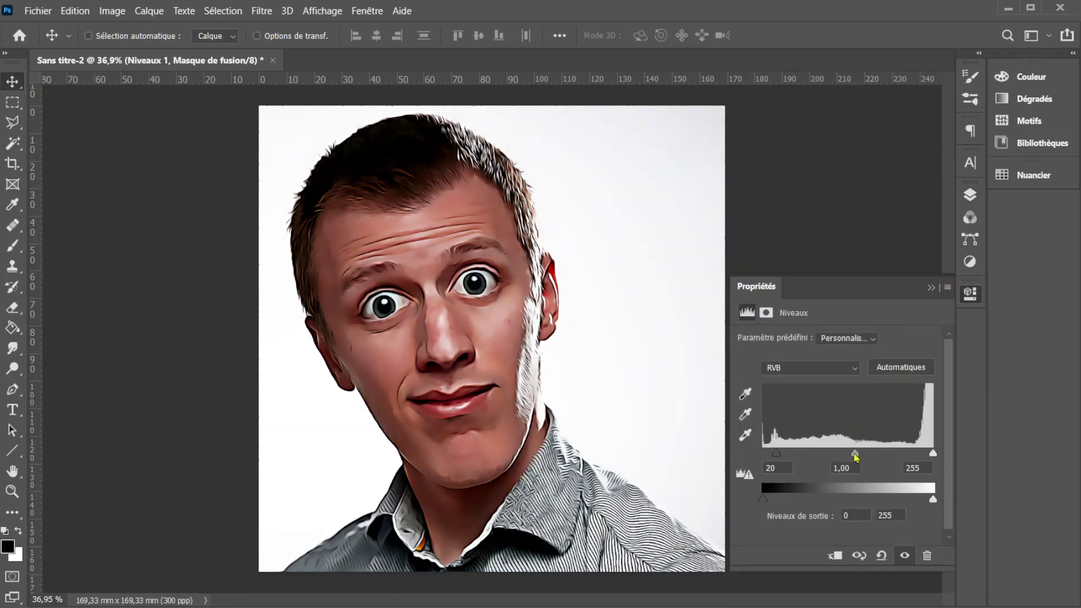
left_click_drag(855, 453, 845, 454)
left_click_drag(932, 457, 916, 460)
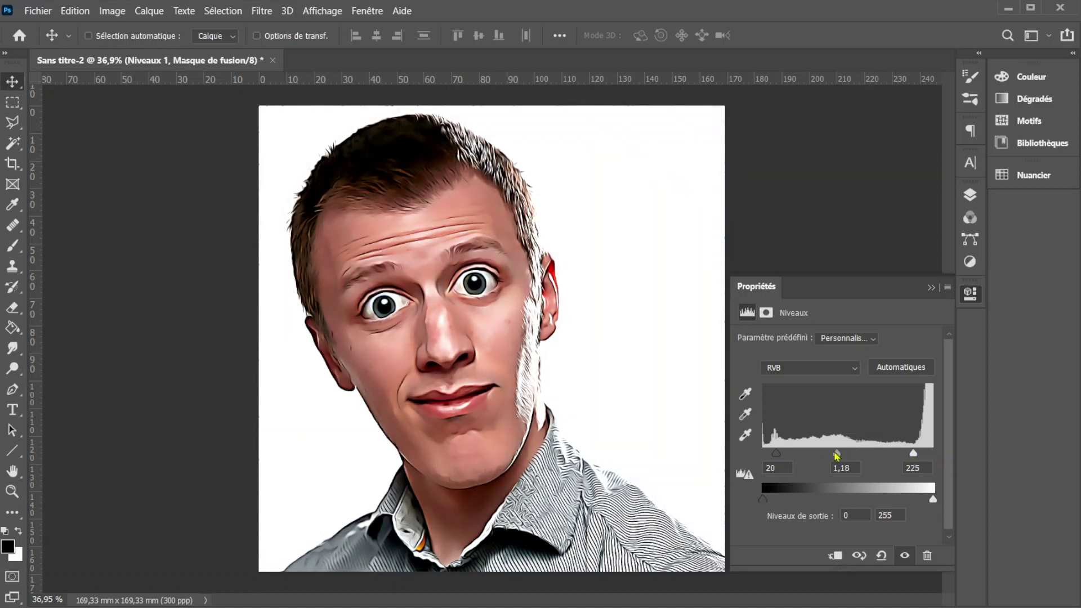
left_click_drag(837, 455, 844, 456)
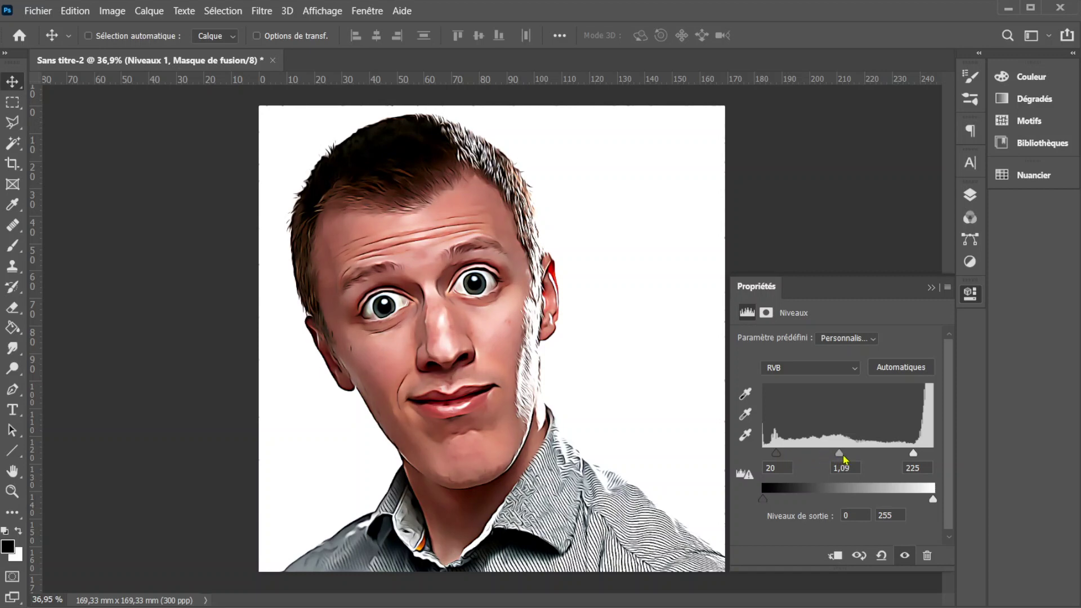
left_click(935, 289)
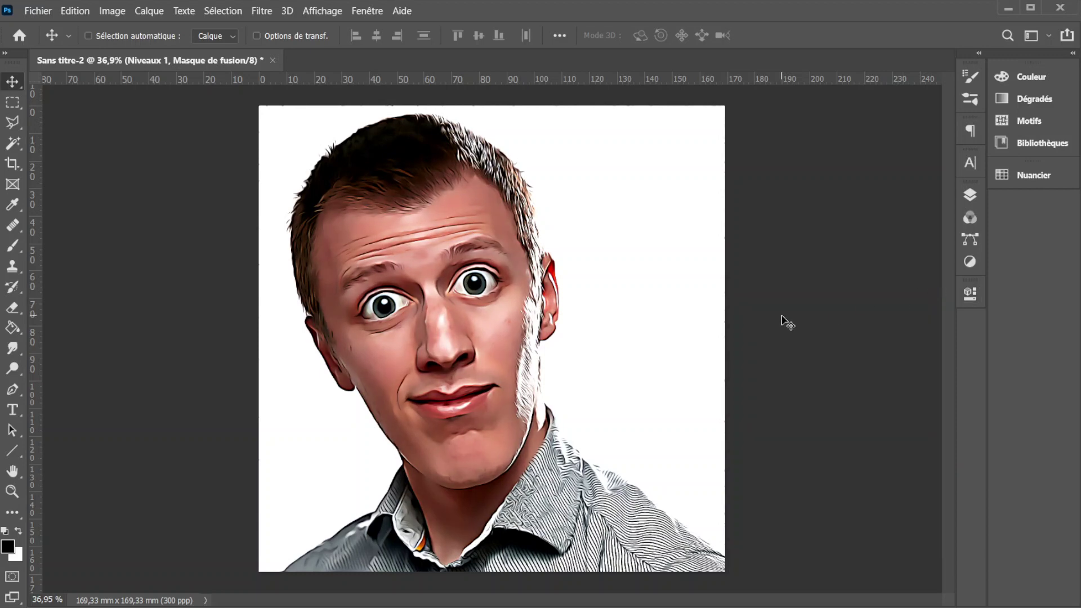
left_click(970, 197)
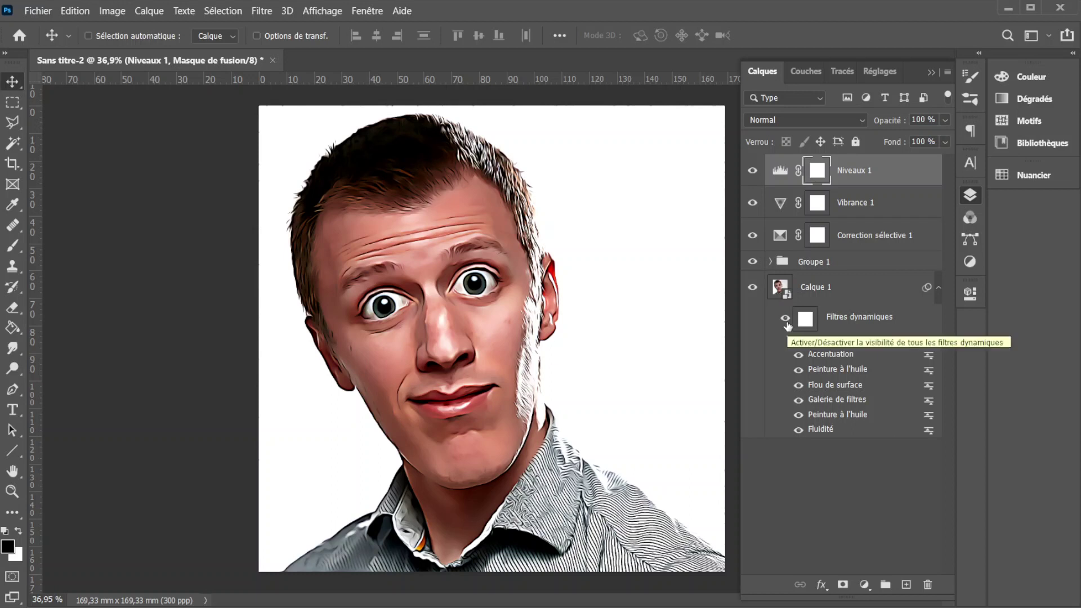
Collapse the filter list of Calque 1 and open its smart object contents for editing.
left_click(841, 288)
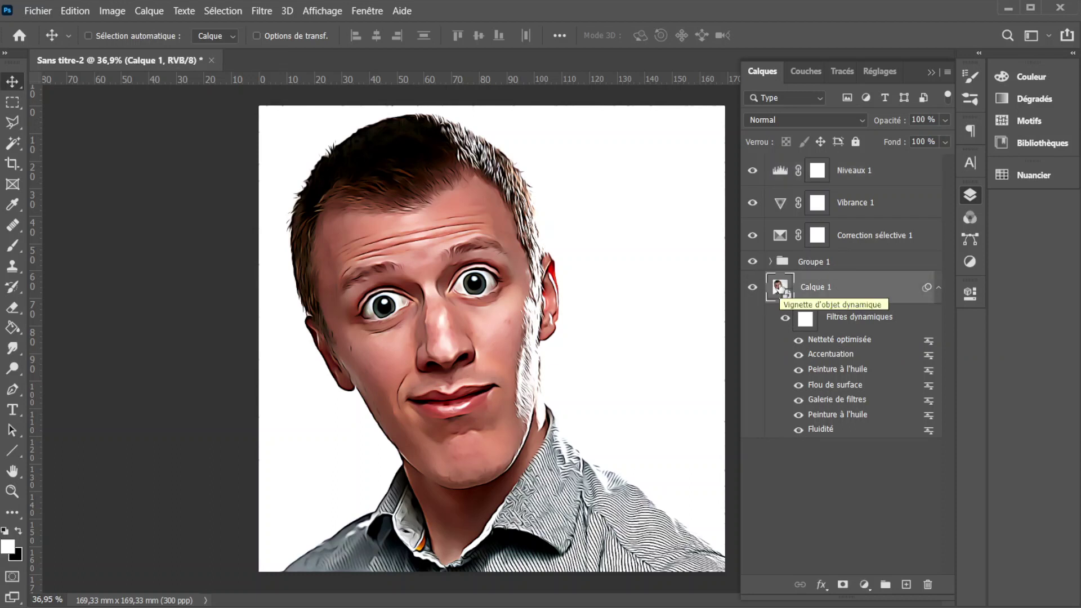
left_click(938, 287)
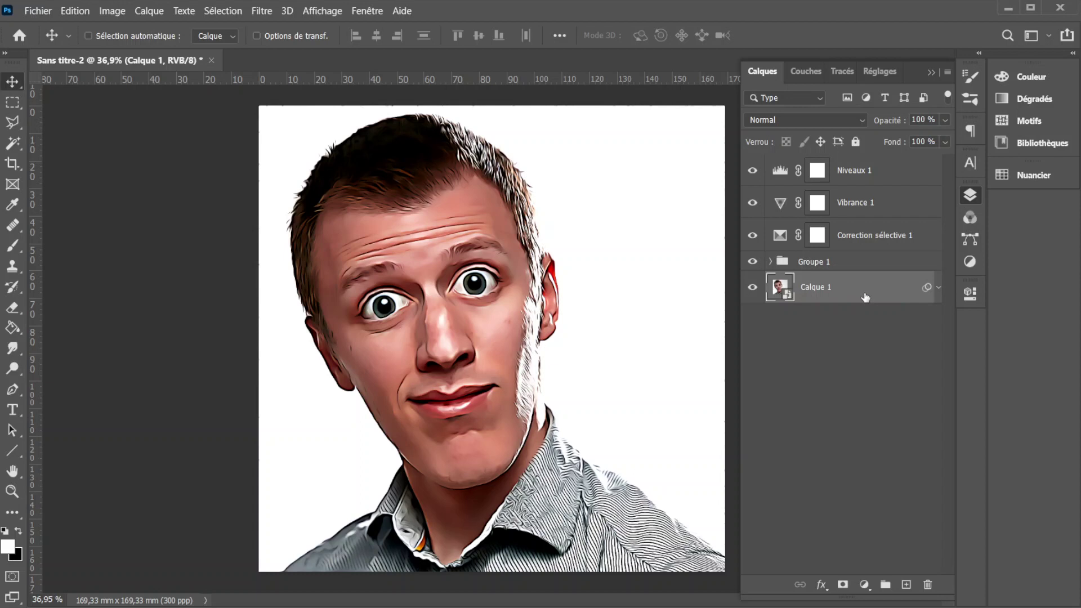
double_click(779, 287)
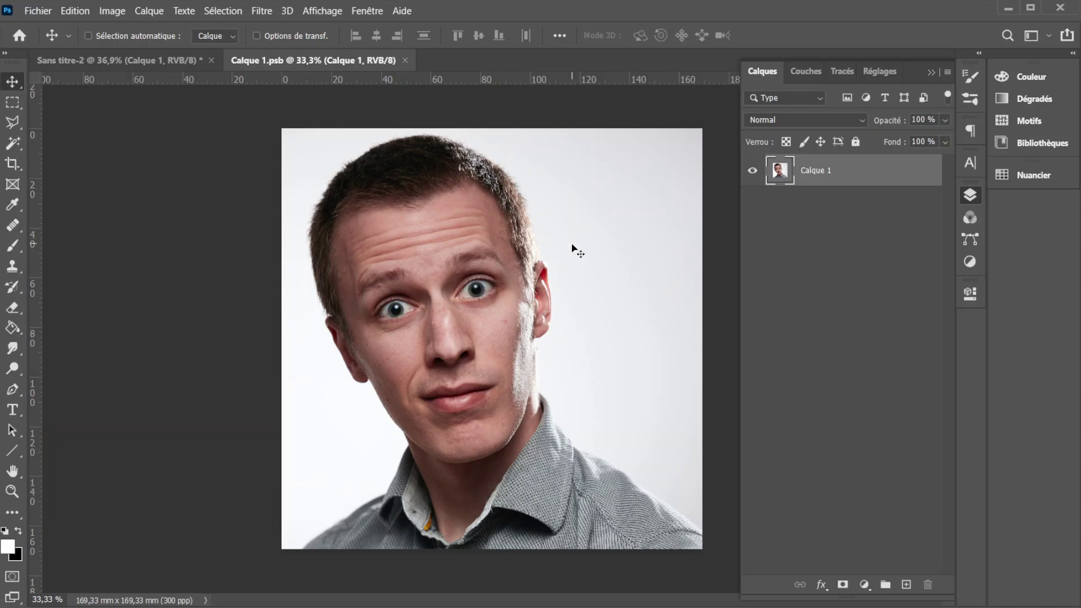
Place the woman's portrait from Téléchargements as an embedded image, scaling it to 7.23% and shifting it down so it covers the canvas.
left_click(38, 11)
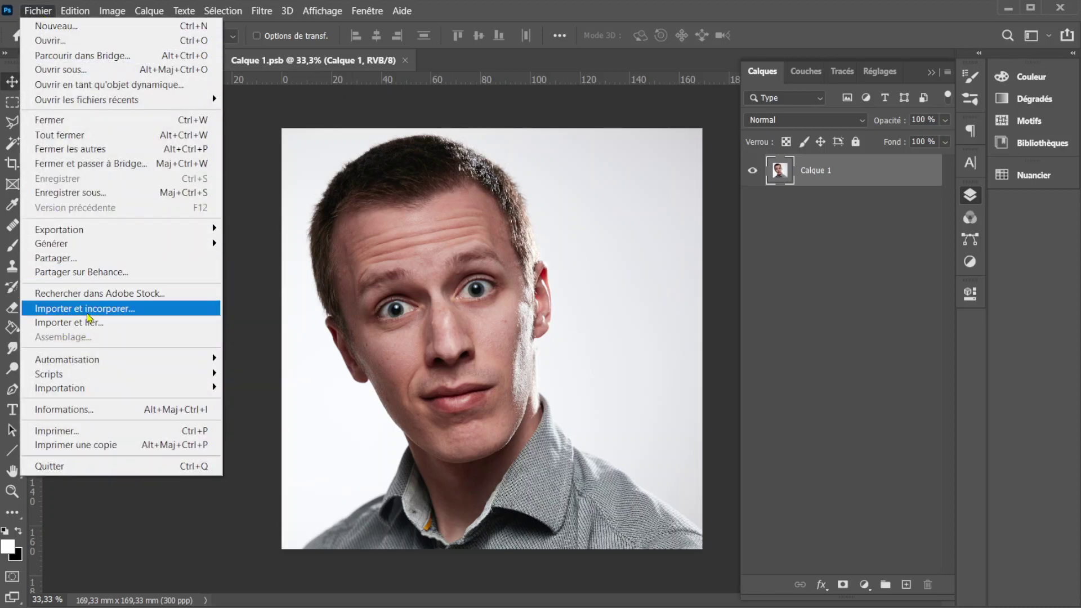
left_click(87, 315)
left_click(270, 135)
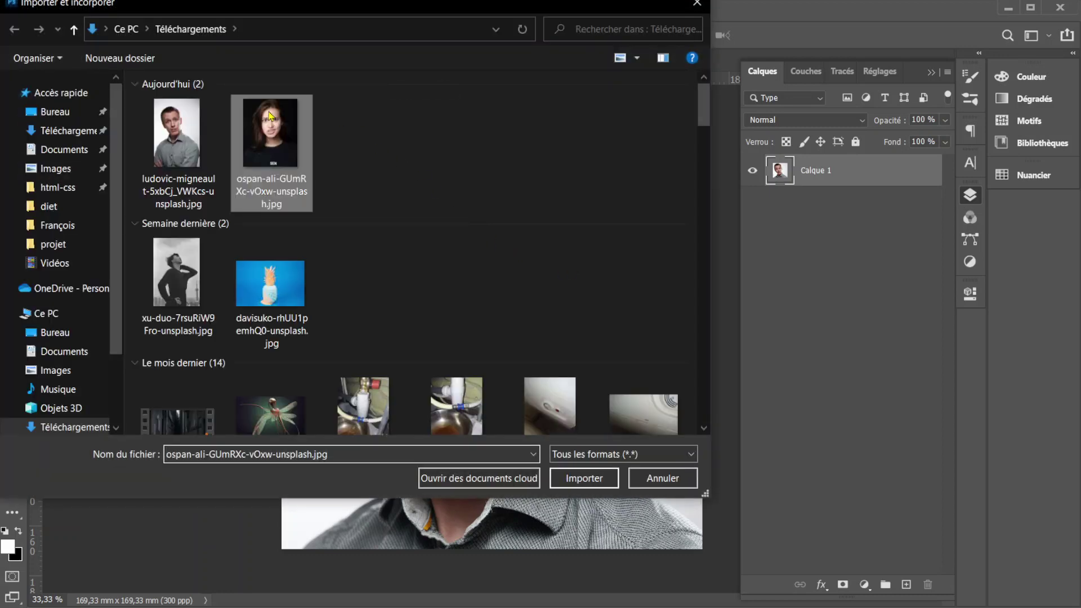
left_click(583, 478)
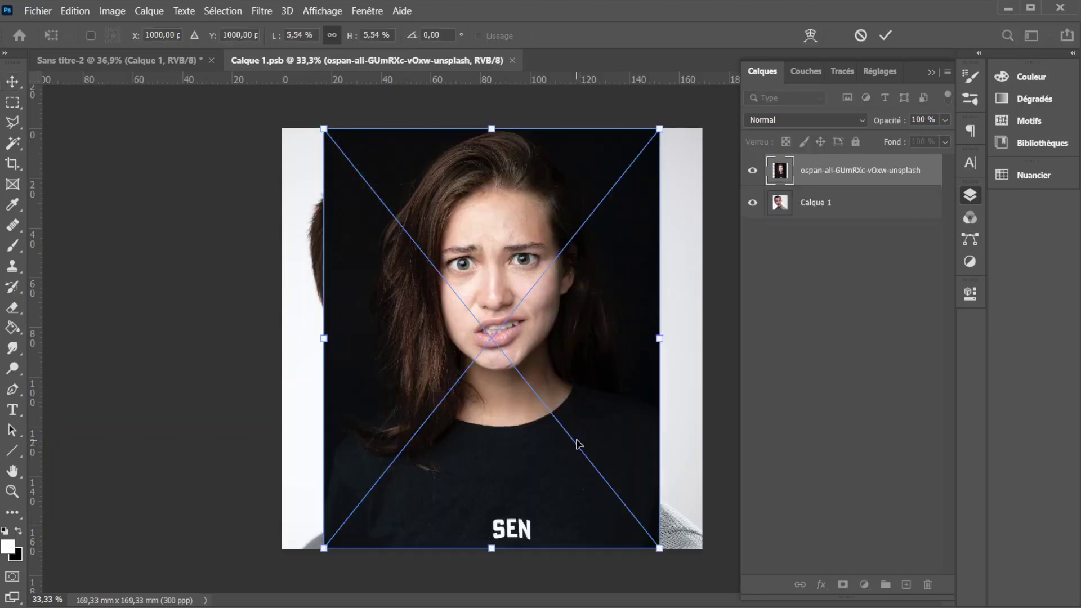
left_click_drag(660, 548, 728, 607)
left_click_drag(500, 263, 496, 321)
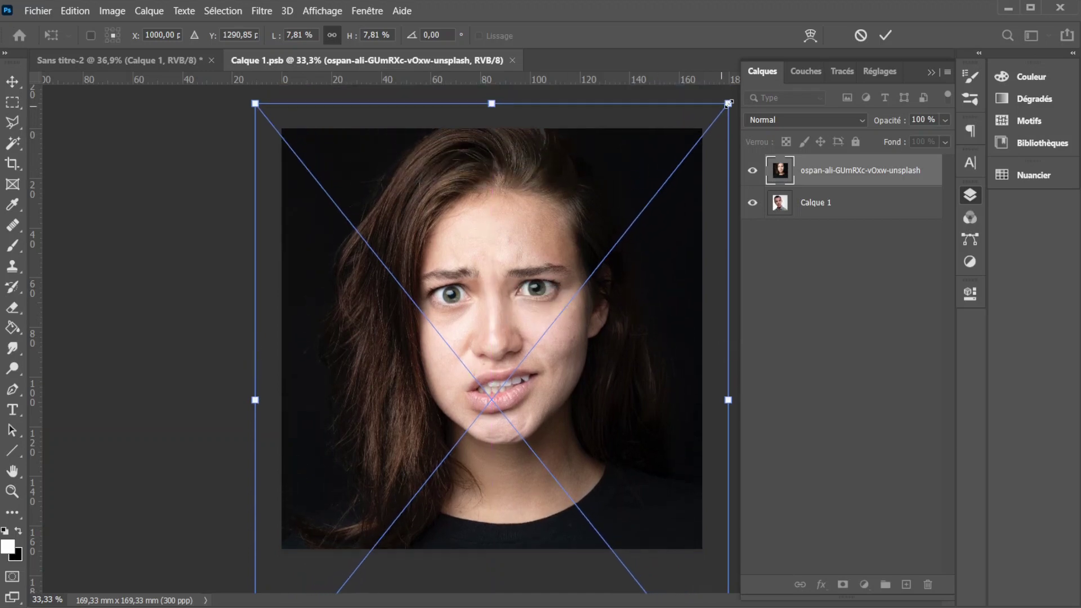
left_click_drag(728, 103, 711, 125)
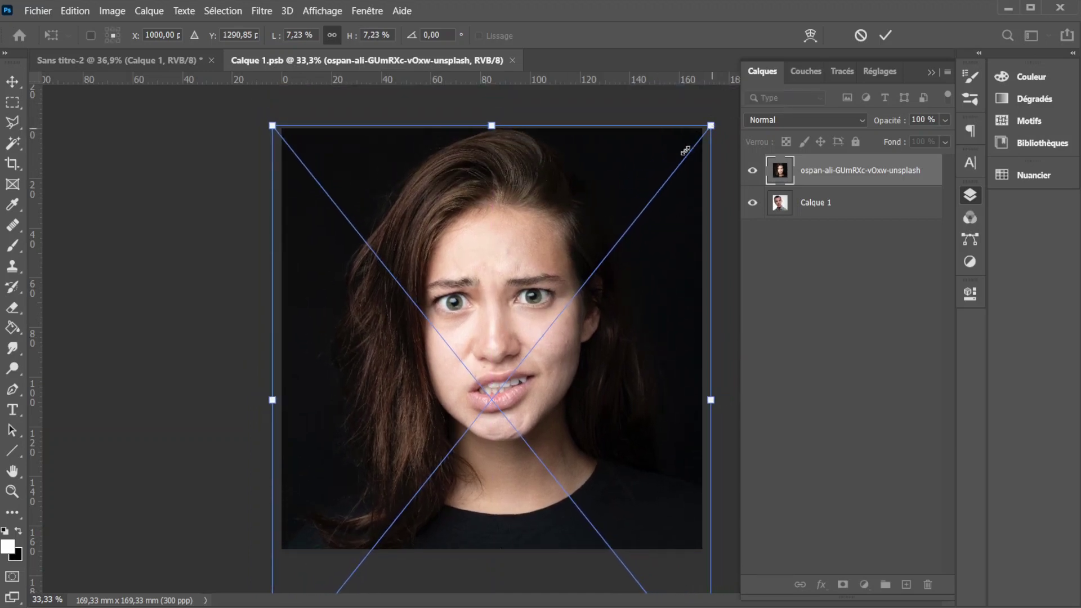
key("Return")
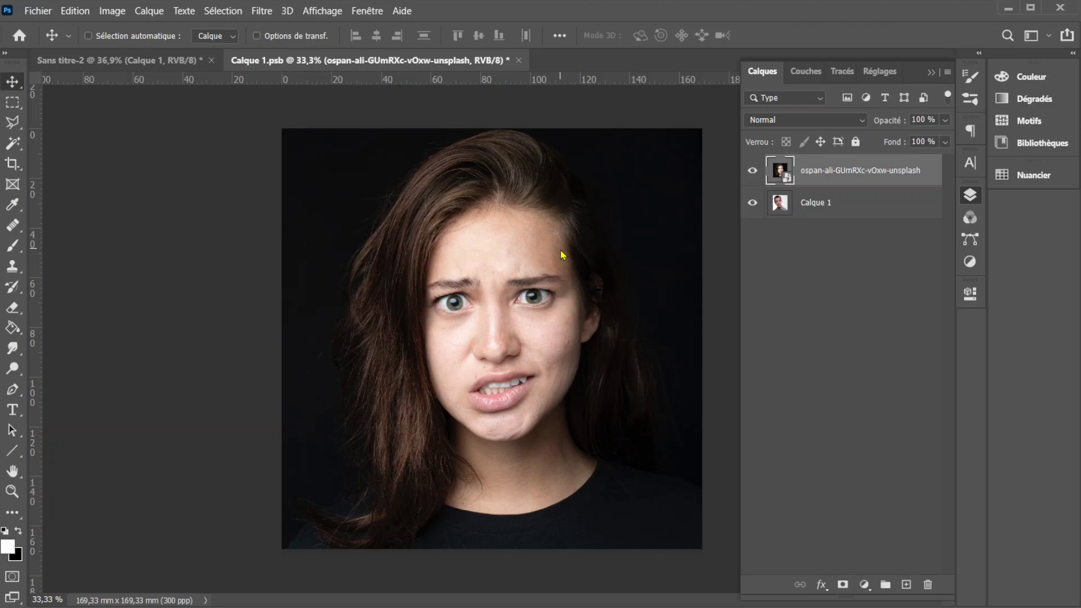
Save the smart object contents, switch back to the Sans titre-2 document and expand the filter list of Calque 1.
key("ctrl")
key("ctrl+s")
left_click(152, 64)
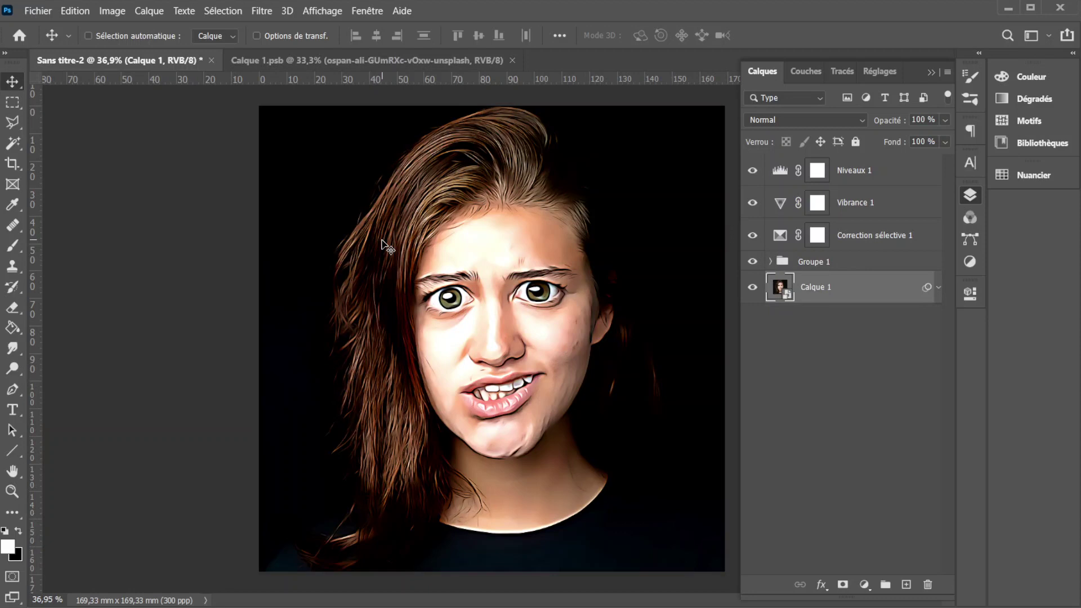
left_click(938, 287)
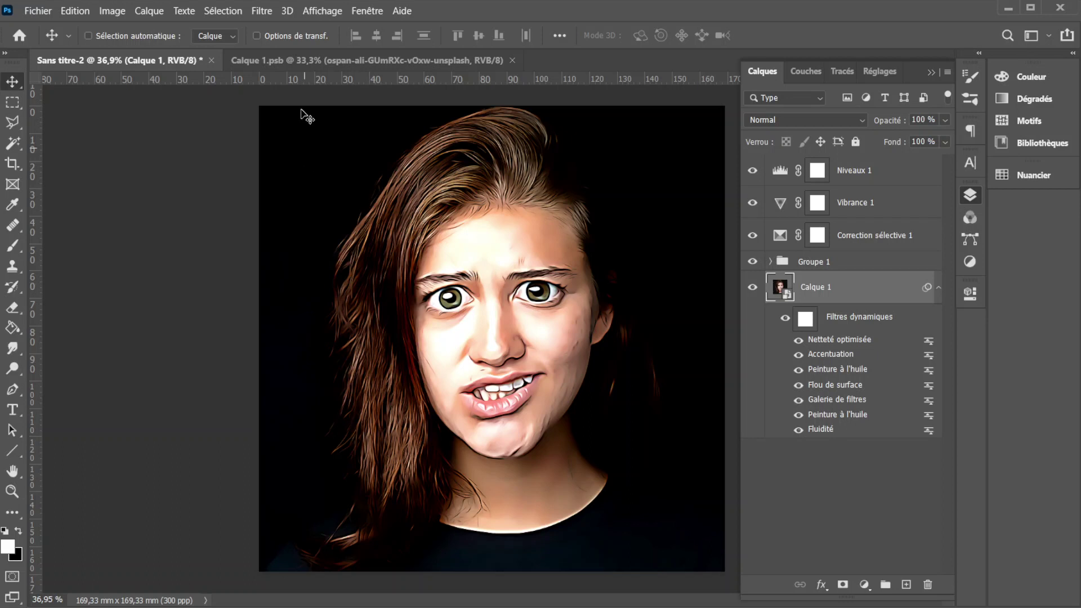